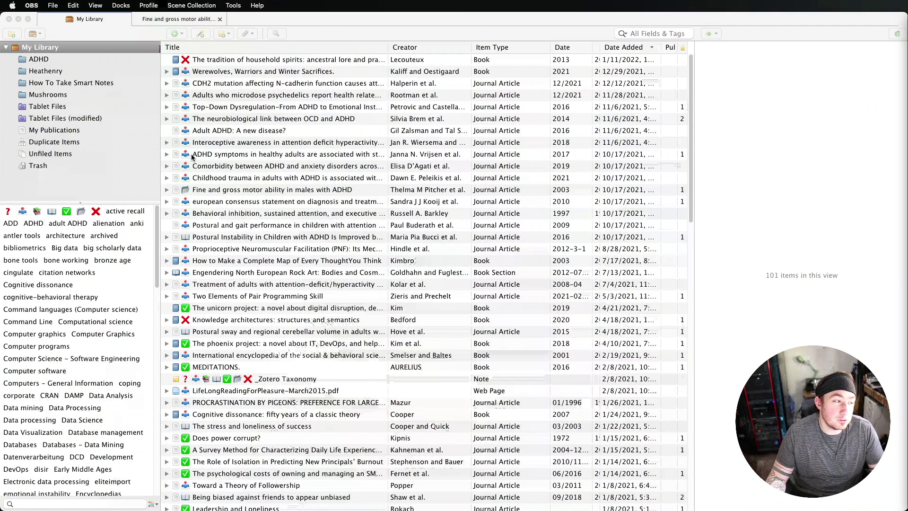
- Open the _Zotero Taxonomy note and check the colour assignment of the ❌ tag without changing it
click(214, 381)
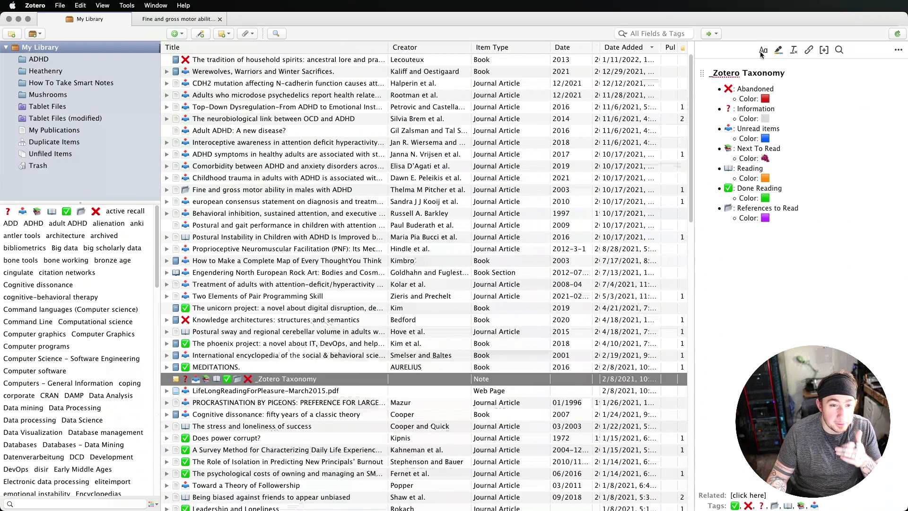
right_click(96, 215)
click(123, 221)
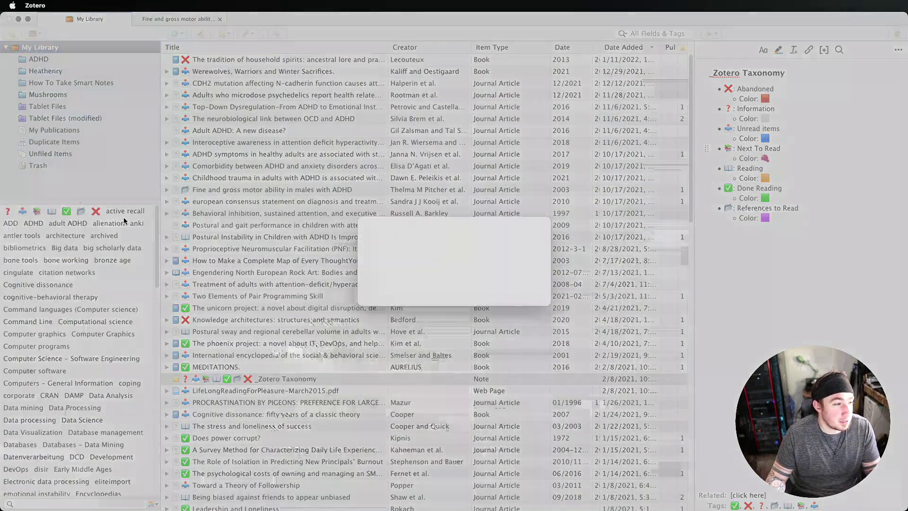
click(487, 293)
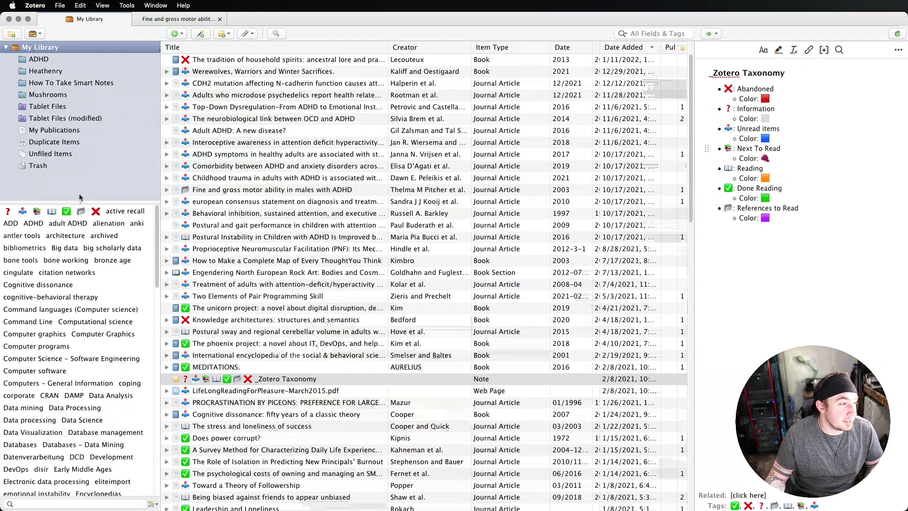
- Filter the library by the Reading tag, switch to the References to Read tag, and expand the paper it matches
click(52, 211)
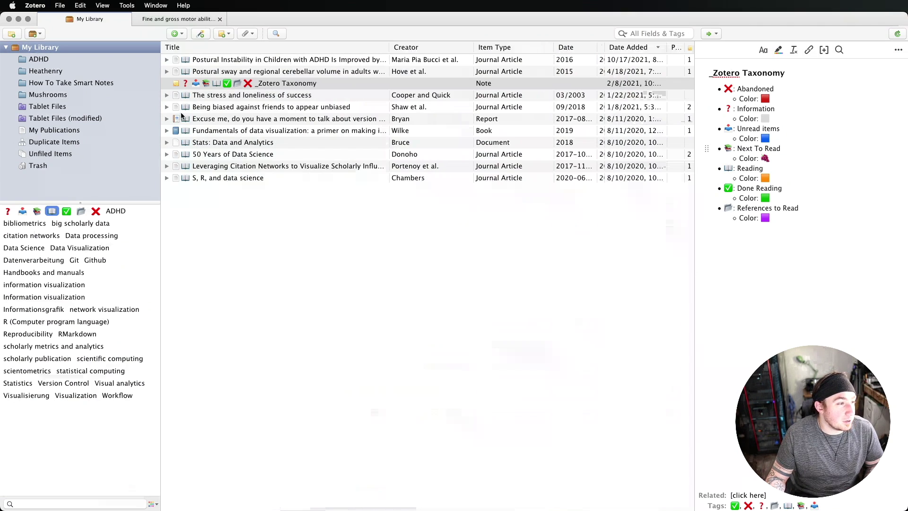
click(81, 211)
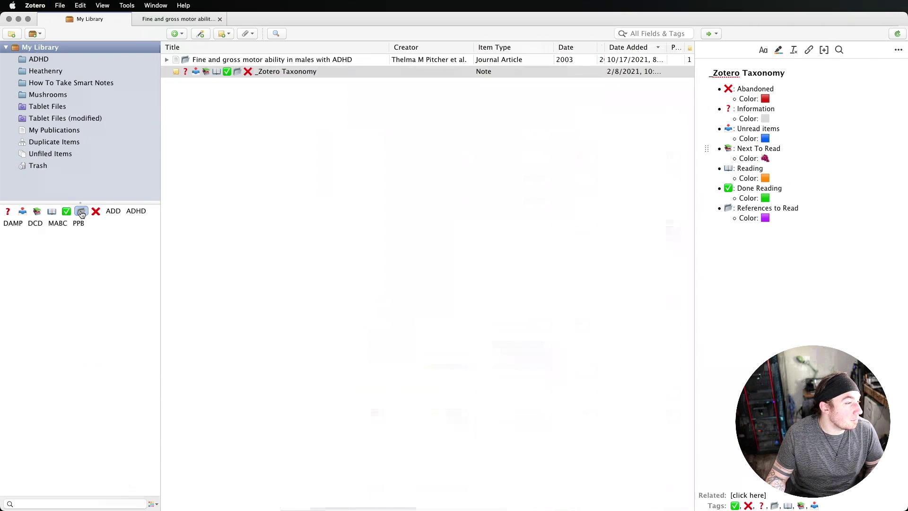
click(166, 59)
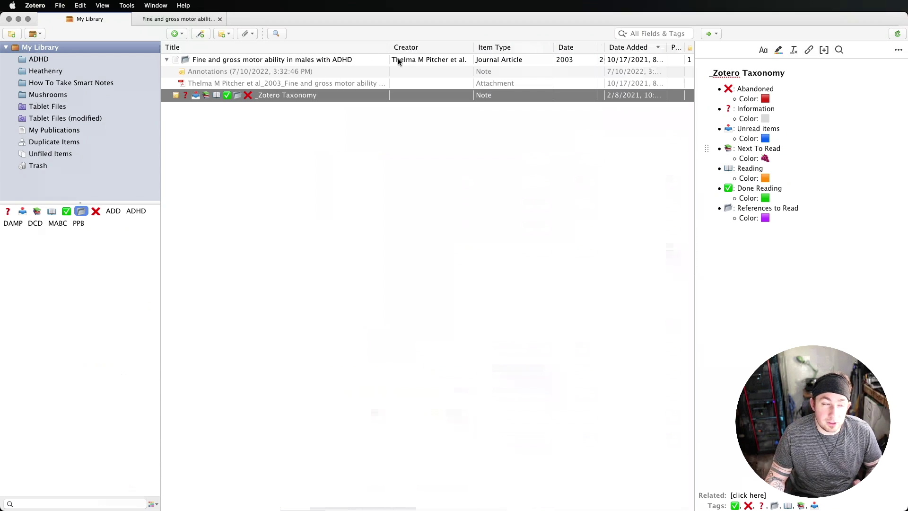
- Review the highlights in the open "Fine and gross motor ability" PDF and view the full comment on the orange abstract highlight
click(177, 19)
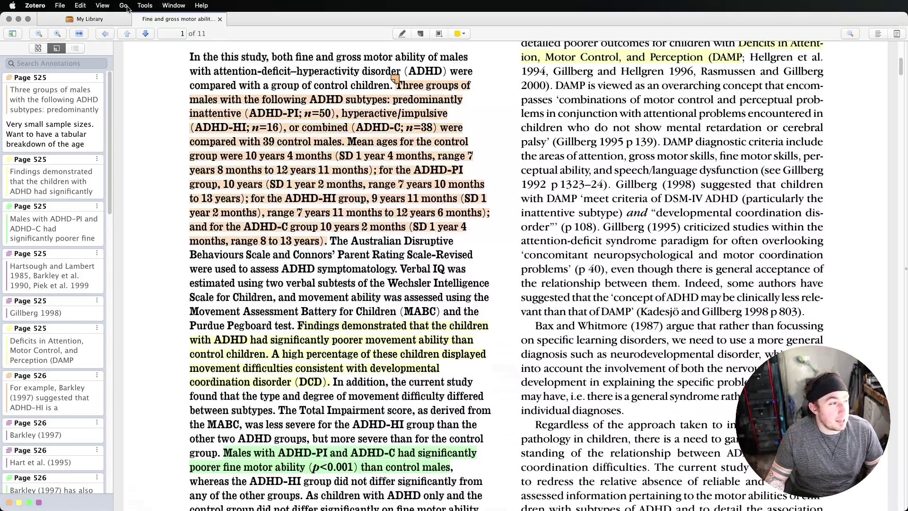
scroll(535, 182, up, 8)
scroll(534, 182, down, 4)
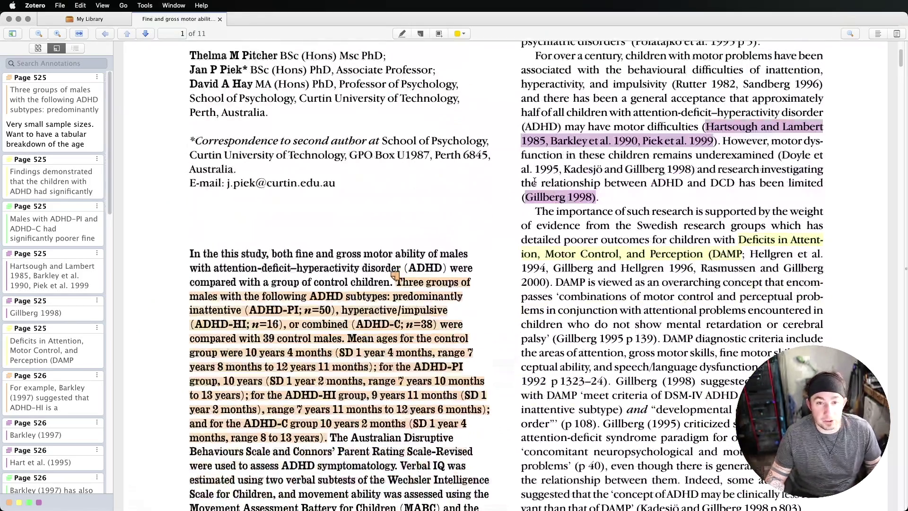
scroll(534, 182, down, 10)
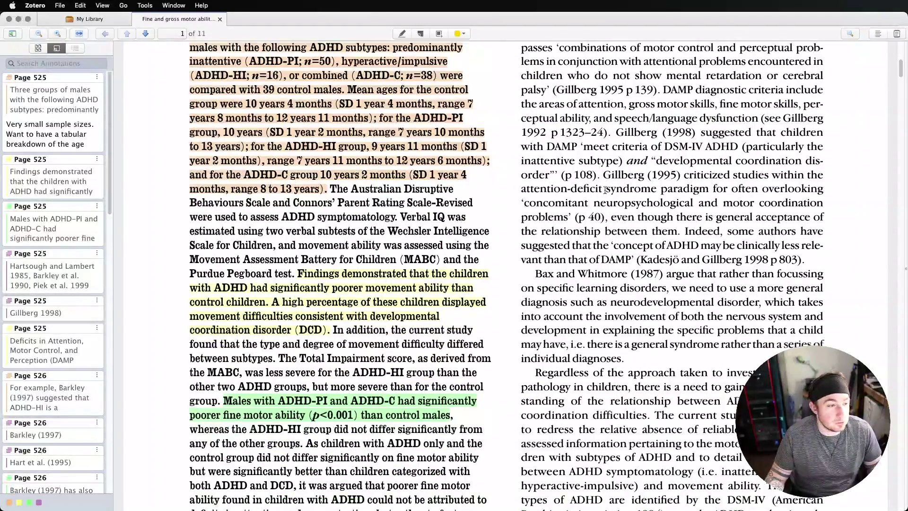
scroll(609, 190, up, 7)
click(341, 264)
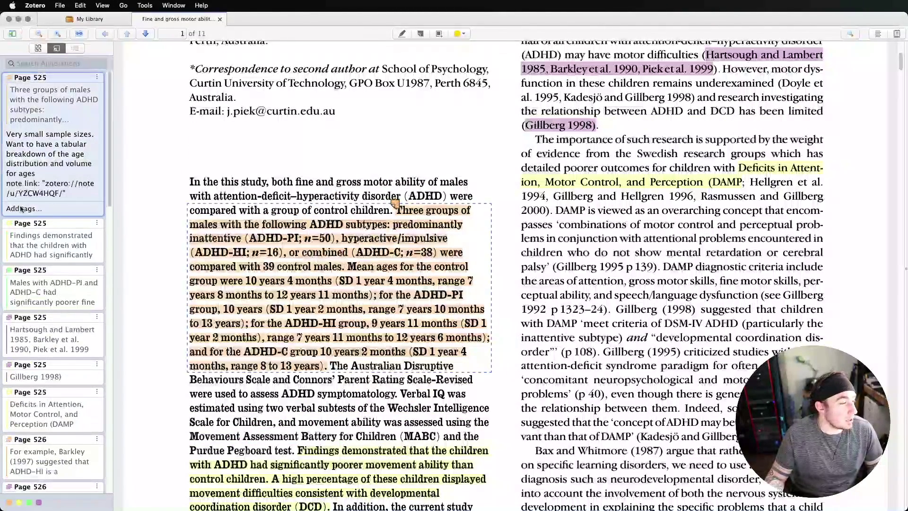
click(191, 111)
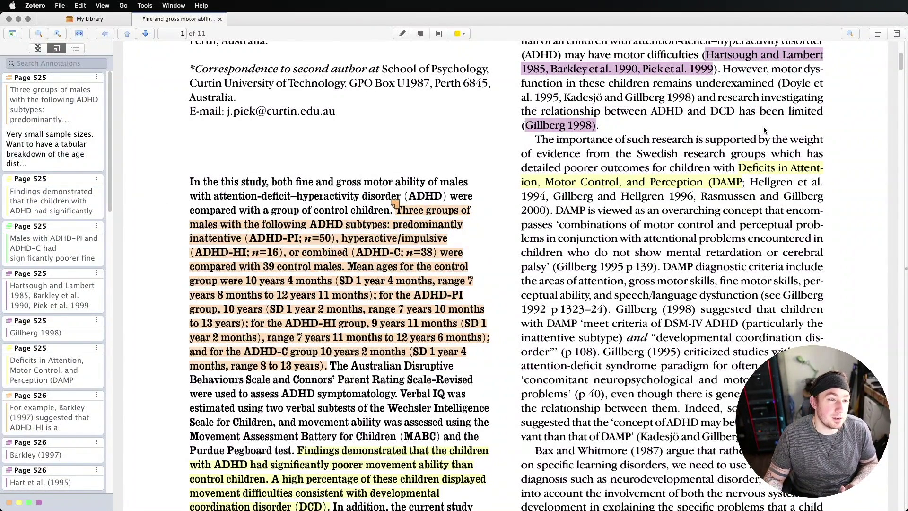
- Return to the library and compare the full item list with the ADHD collection, ending on the ADHD collection
click(77, 22)
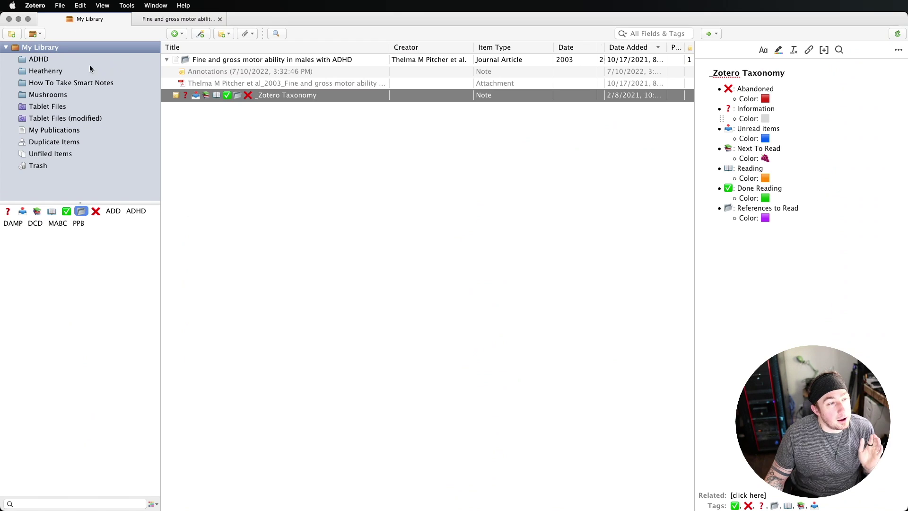
click(48, 60)
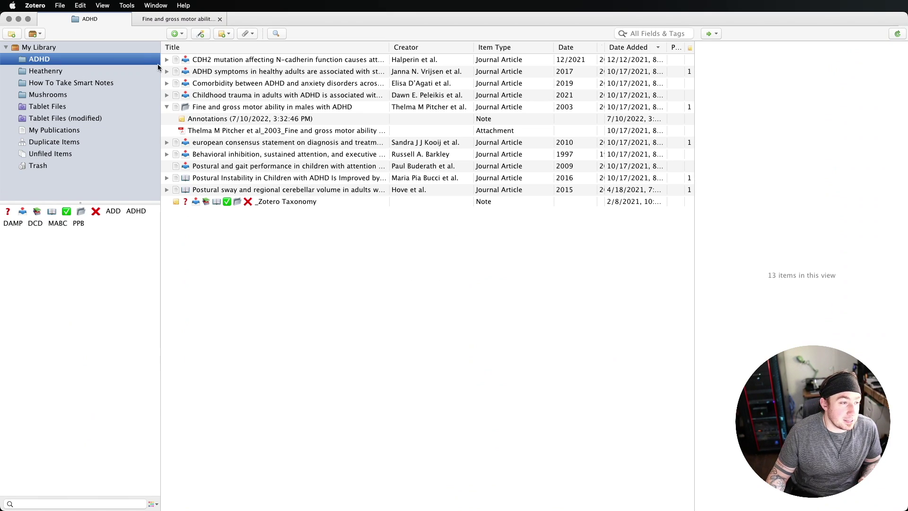
click(71, 49)
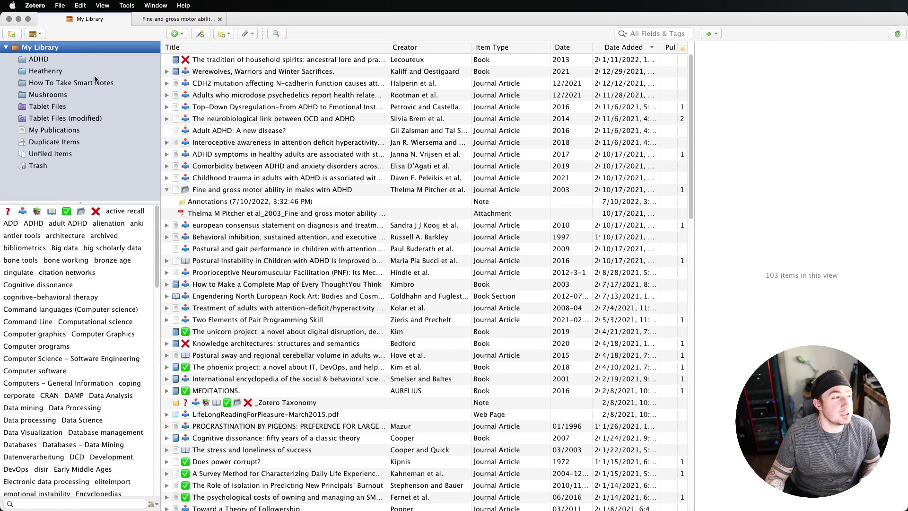
click(83, 61)
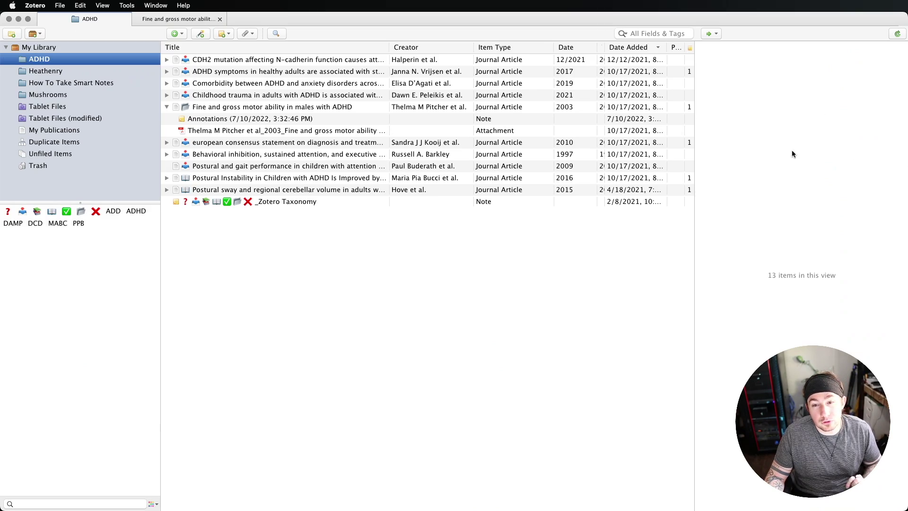
- Switch to Research Rabbit in the browser and look through the papers in the synced ADHD collection
key(ctrl+Right)
key(ctrl+Right)
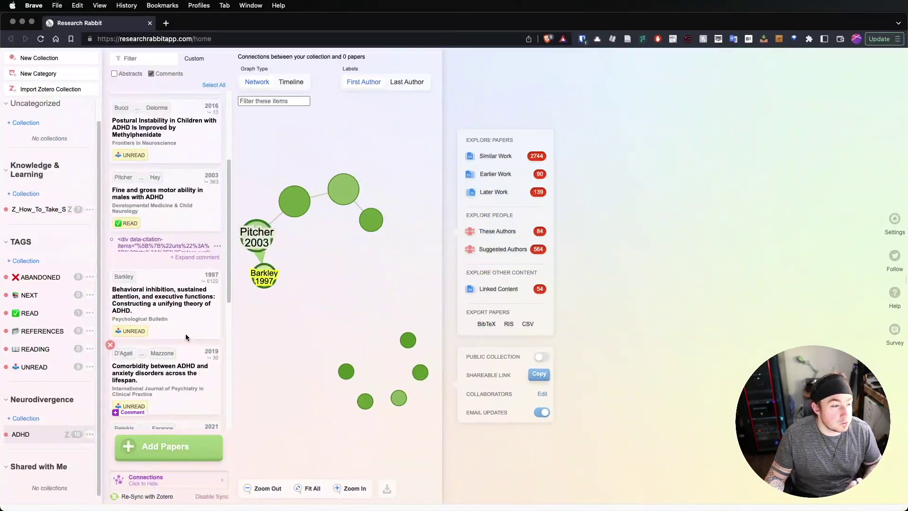
scroll(150, 288, down, 6)
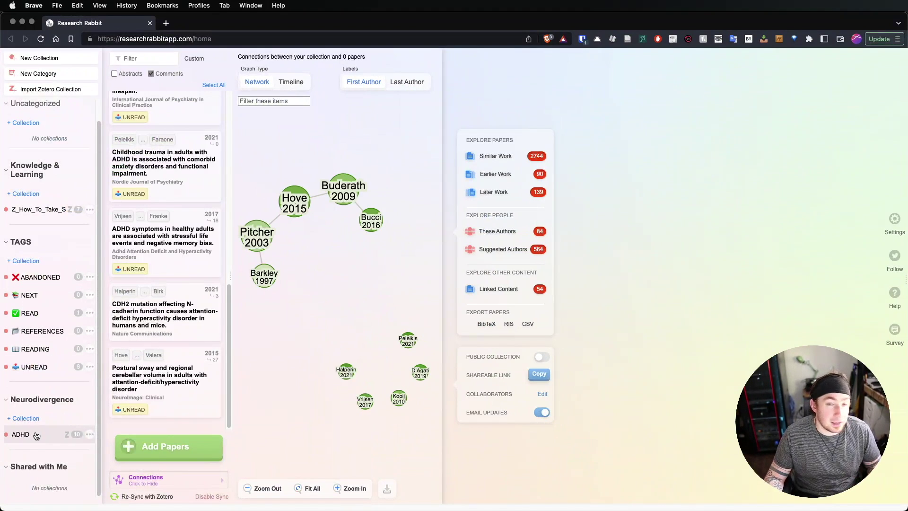
scroll(208, 261, up, 10)
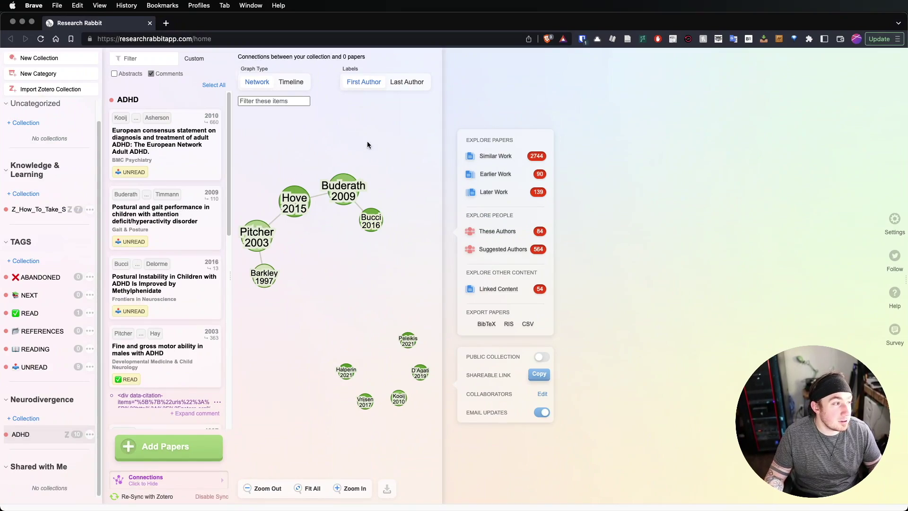
- Switch back to Zotero, review the installed extensions in the Add-ons Manager, and close it
key(ctrl+Up)
click(588, 346)
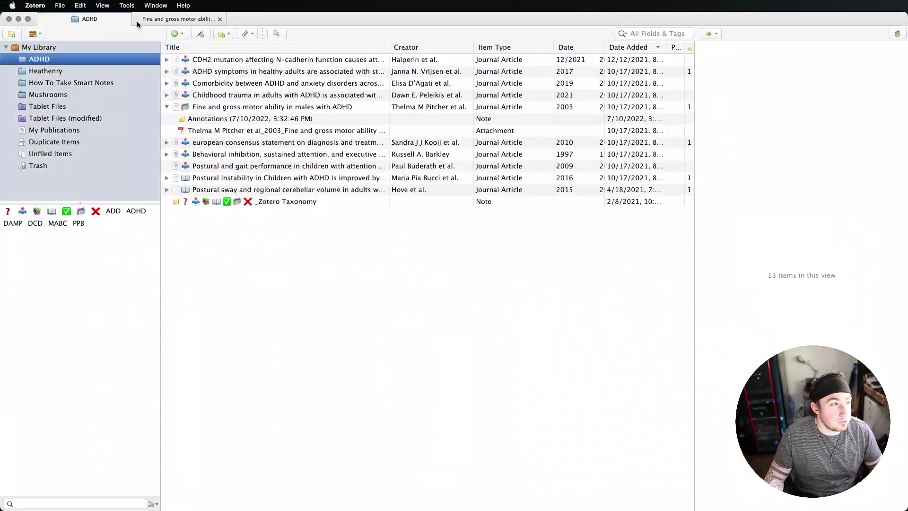
click(127, 6)
click(469, 62)
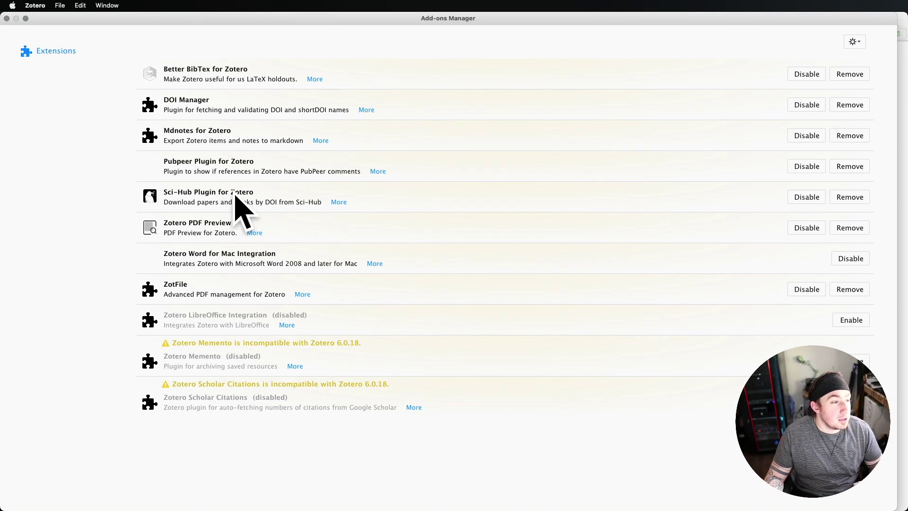
click(6, 19)
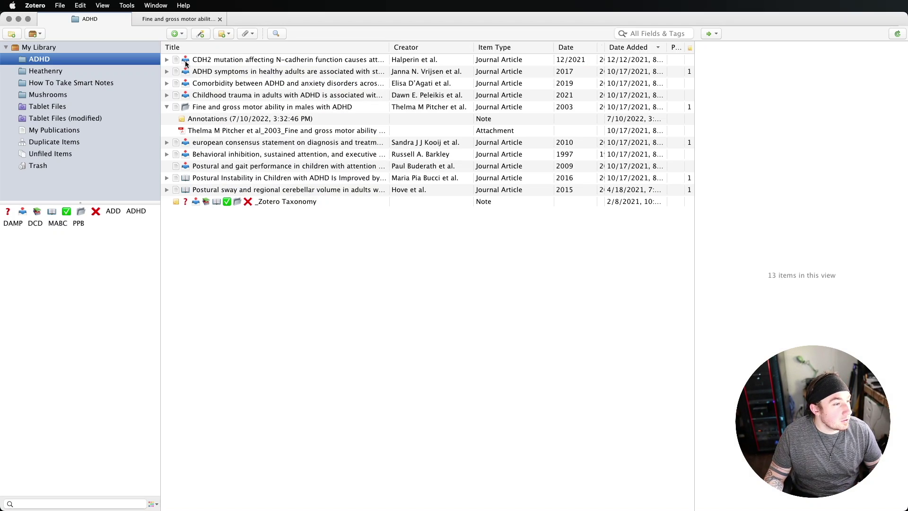
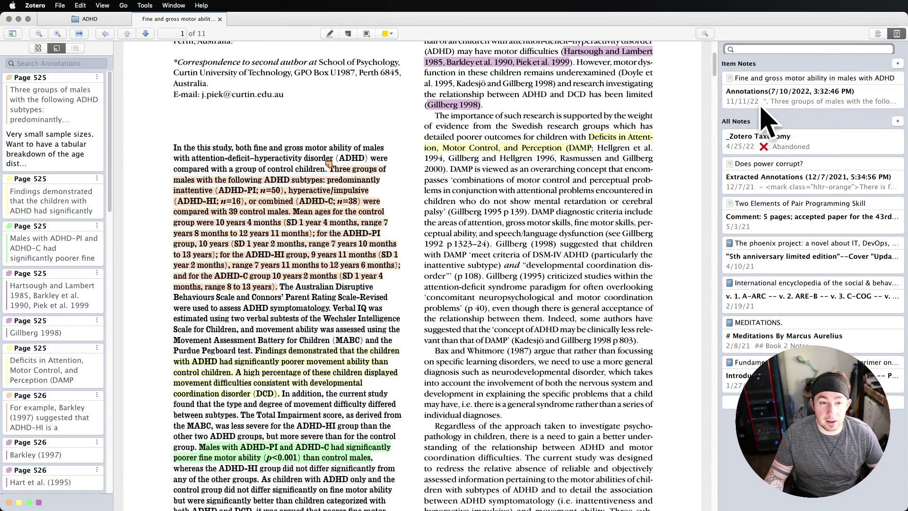
- View the open paper's info, tags and related items beside the PDF, ending with its info displayed
click(877, 33)
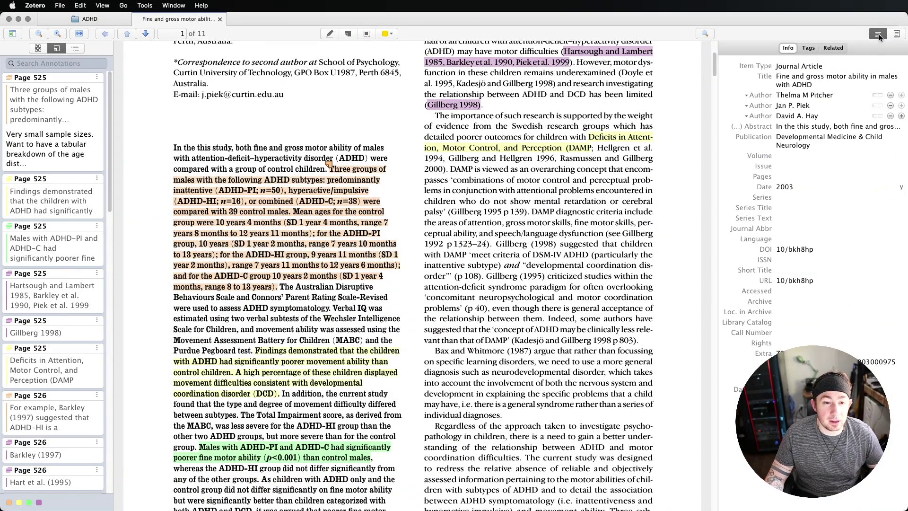
click(808, 48)
click(833, 47)
click(788, 48)
click(878, 33)
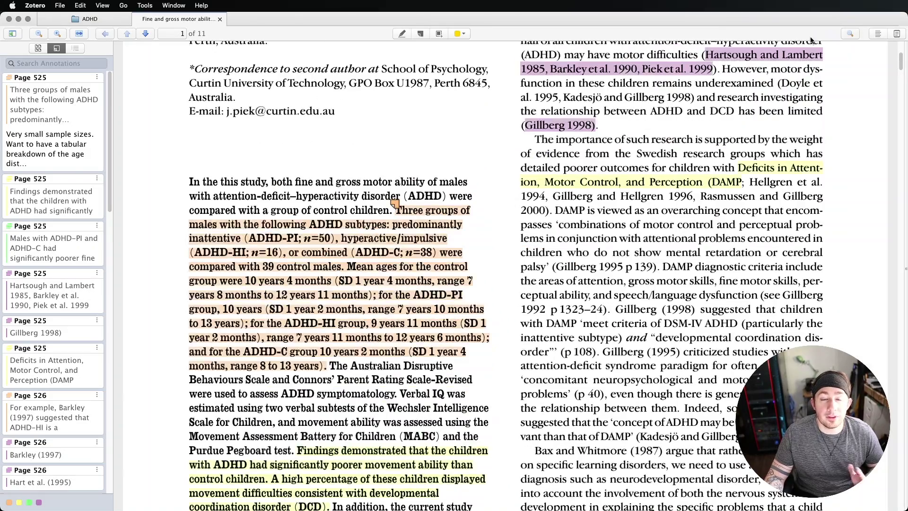
click(877, 33)
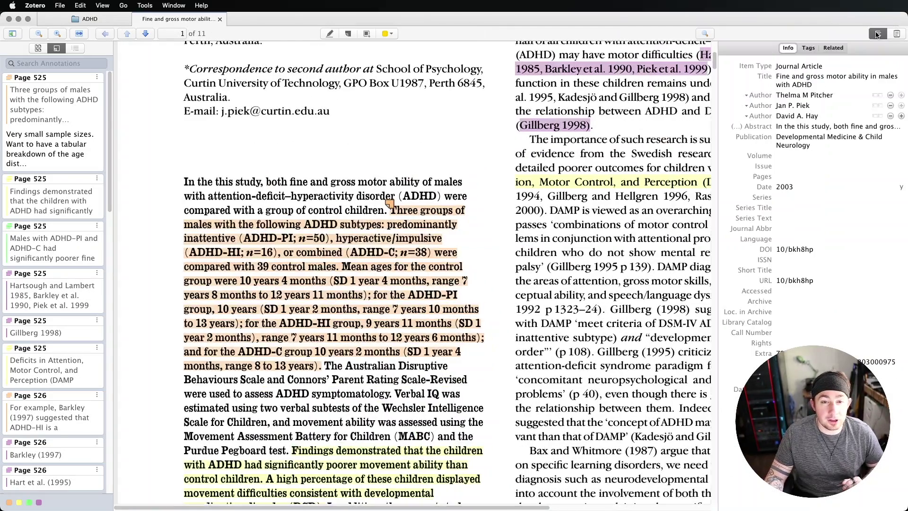
- Examine the notes beside the PDF and the options for adding an item note, without creating one, and return to the item info
click(897, 33)
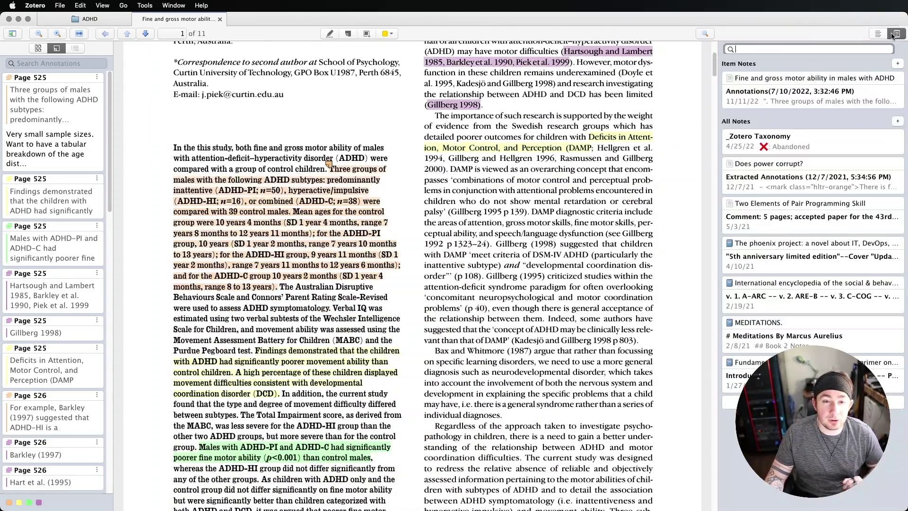
click(897, 64)
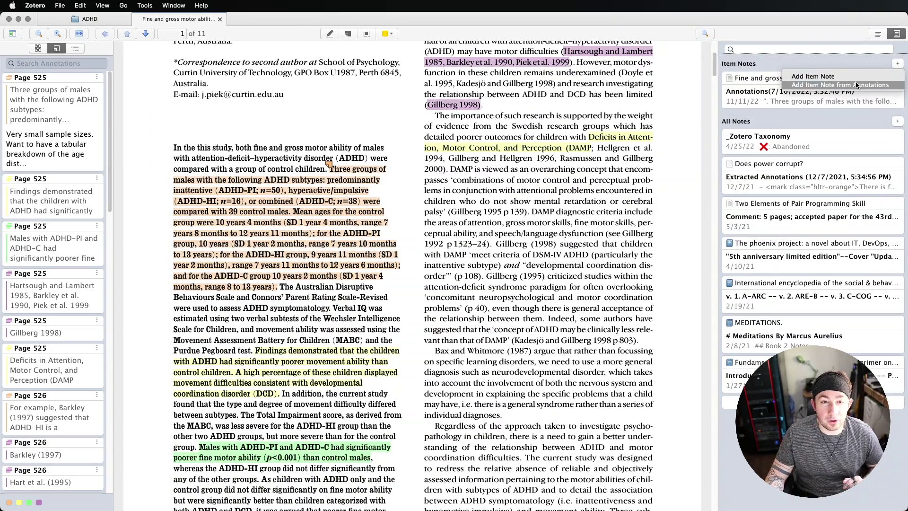
key(Escape)
click(877, 33)
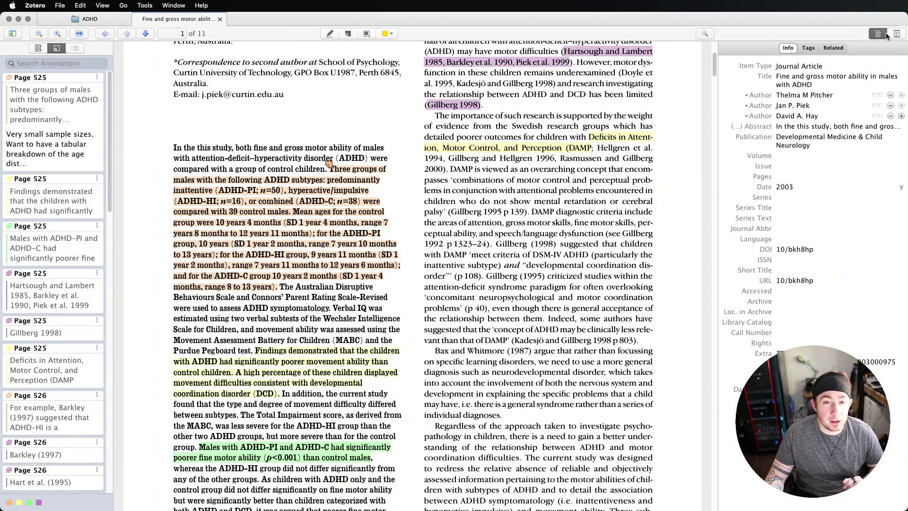
click(883, 34)
- Go back to the library and filter the whole of My Library by the References to Read tag
click(92, 21)
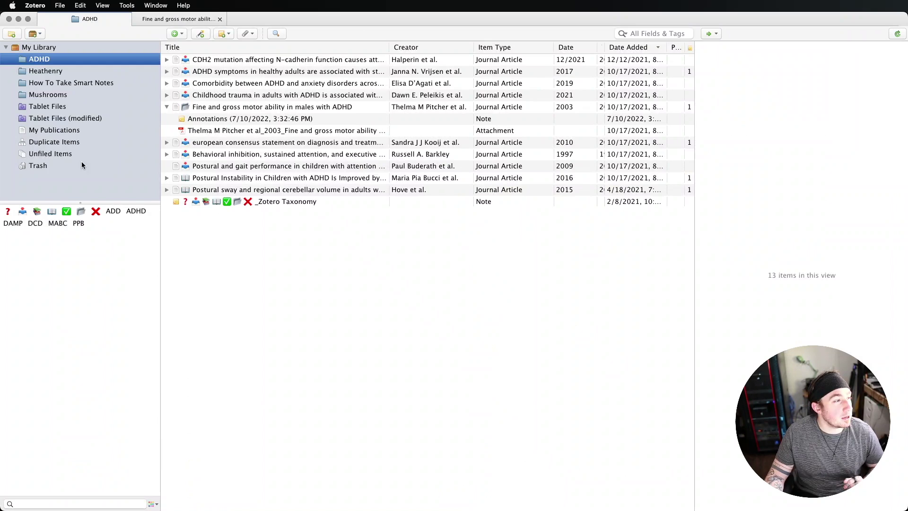
click(82, 212)
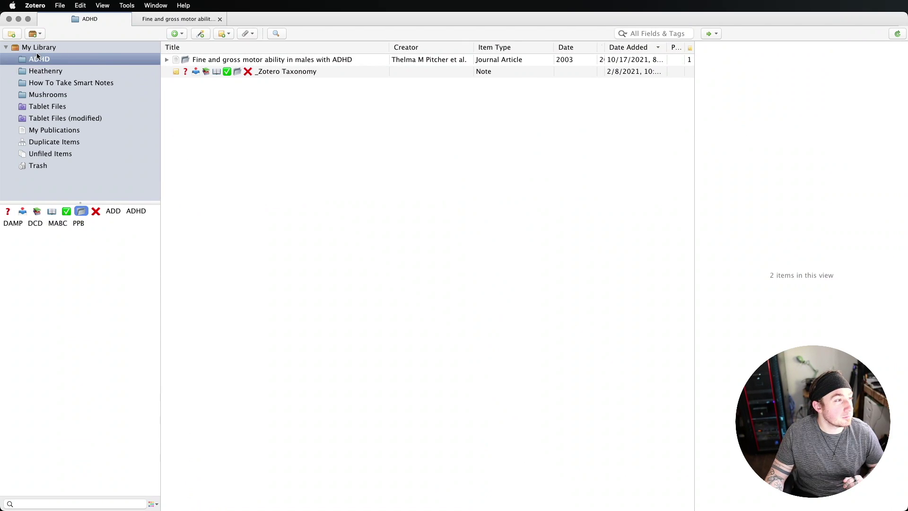
click(38, 47)
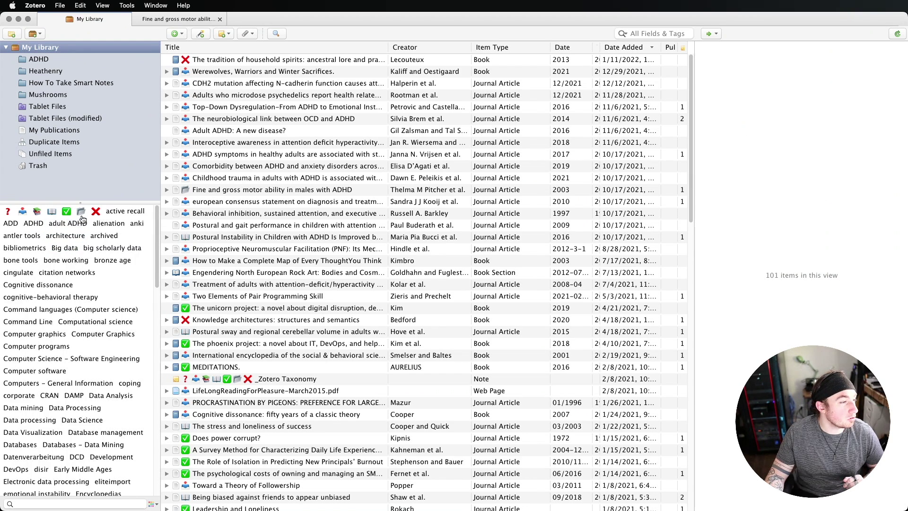
click(81, 212)
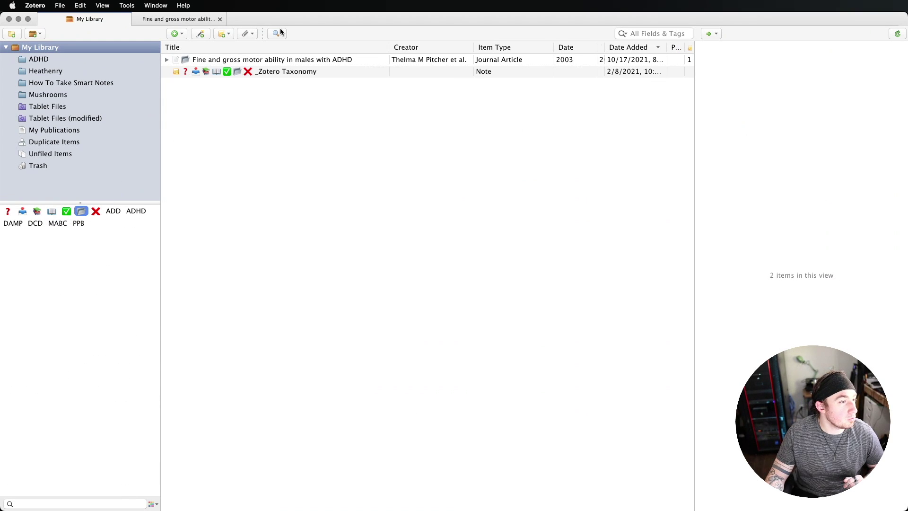
- Expand the paper "Fine and gross motor ability in males with ADHD" and add a note from its annotations
click(166, 59)
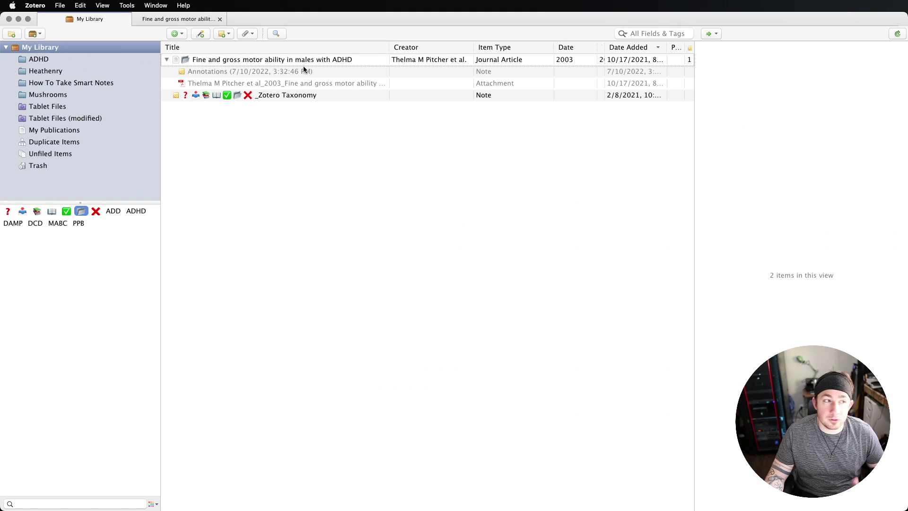
right_click(273, 60)
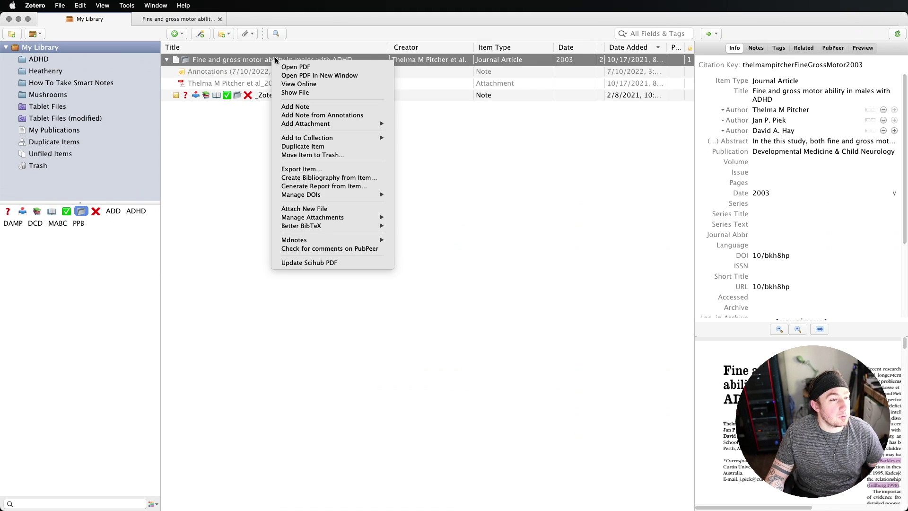
click(350, 115)
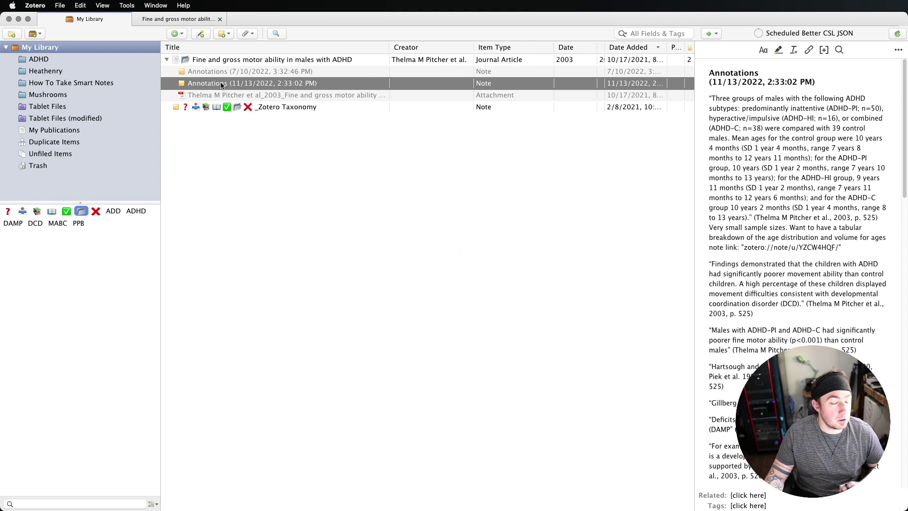
- Show the annotation colors in the annotations note dated 11/13/2022
click(822, 109)
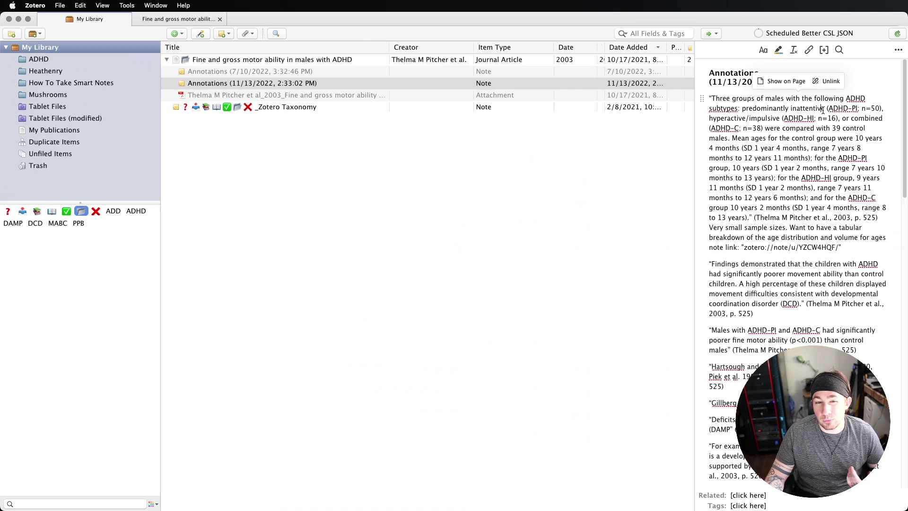
click(834, 83)
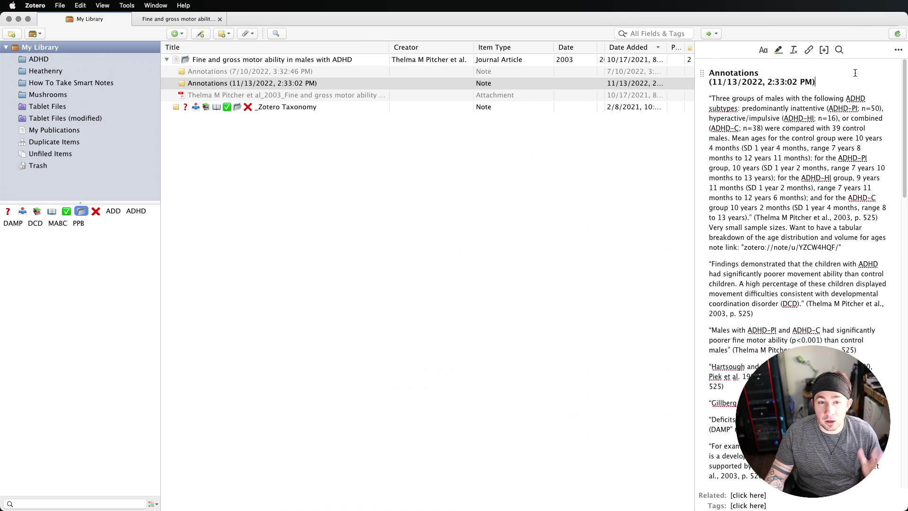
click(898, 50)
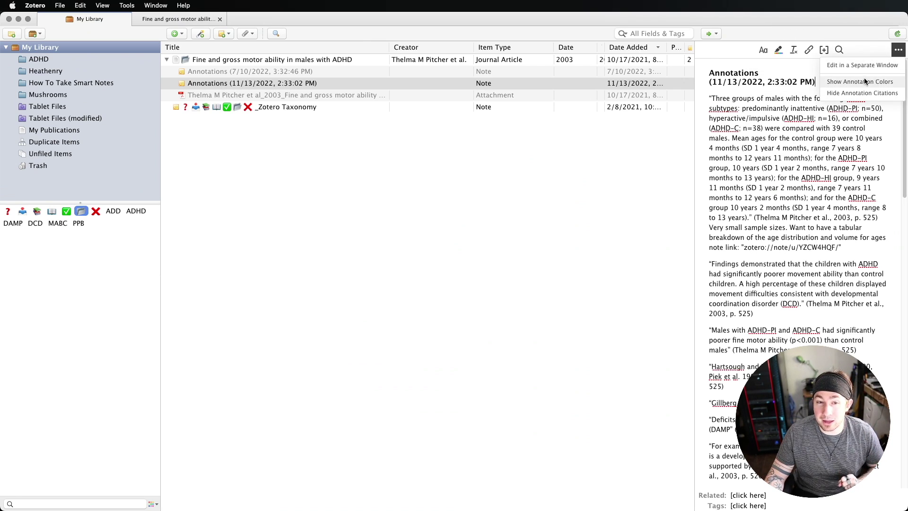
click(890, 82)
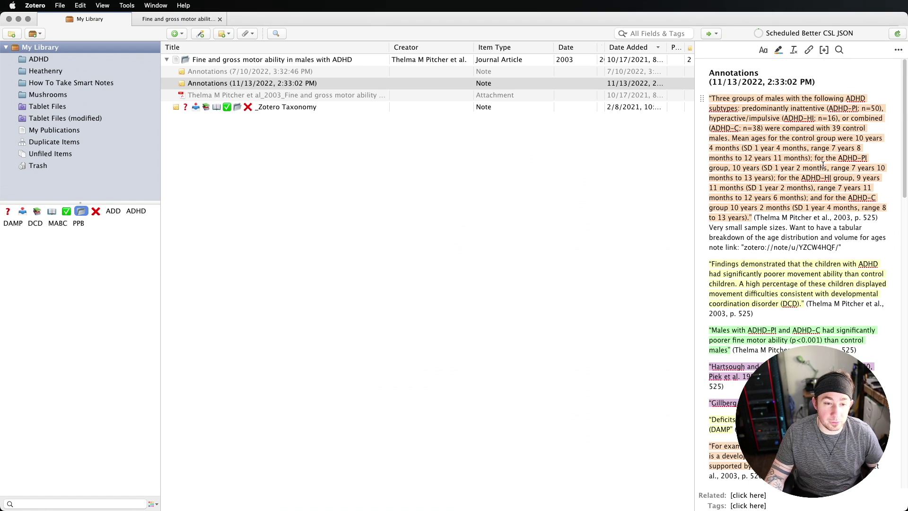
- Examine the comment under the first highlight and compare the 11/13/2022 annotations note with the one dated 7/10/2022
drag(710, 228, 842, 246)
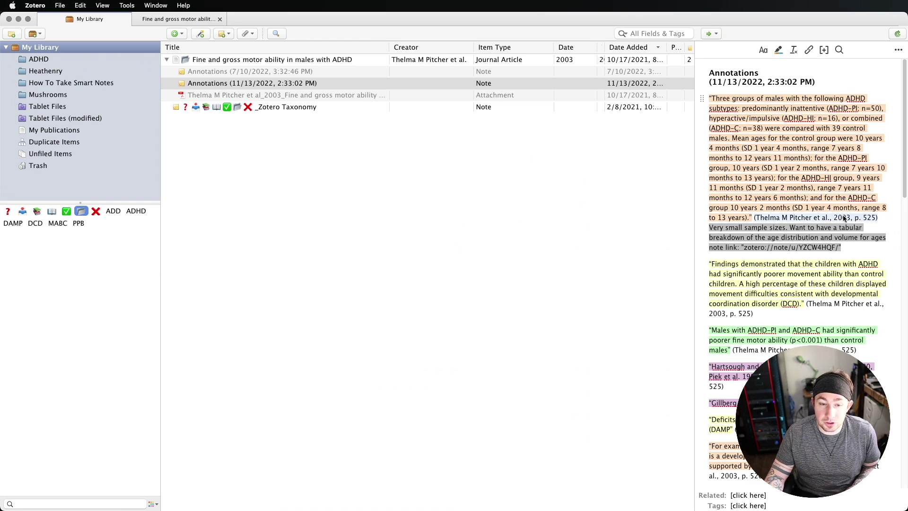
click(825, 217)
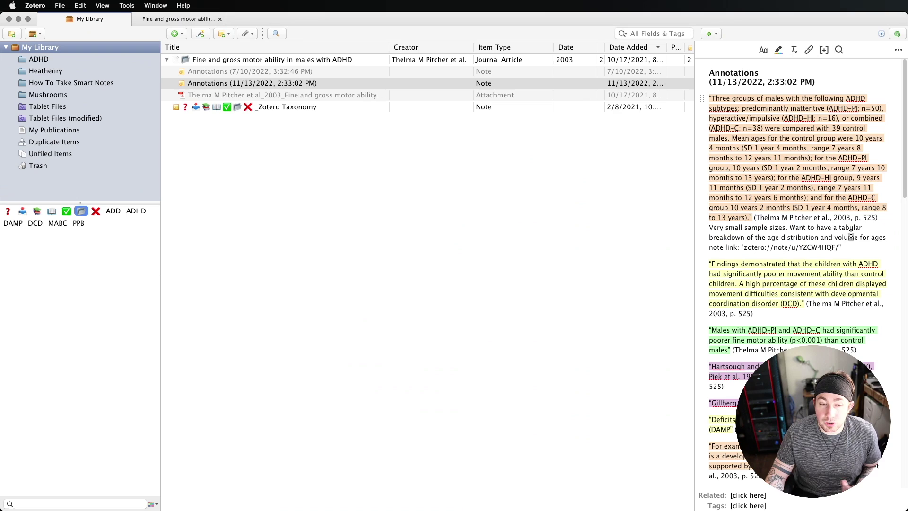
drag(849, 247, 710, 229)
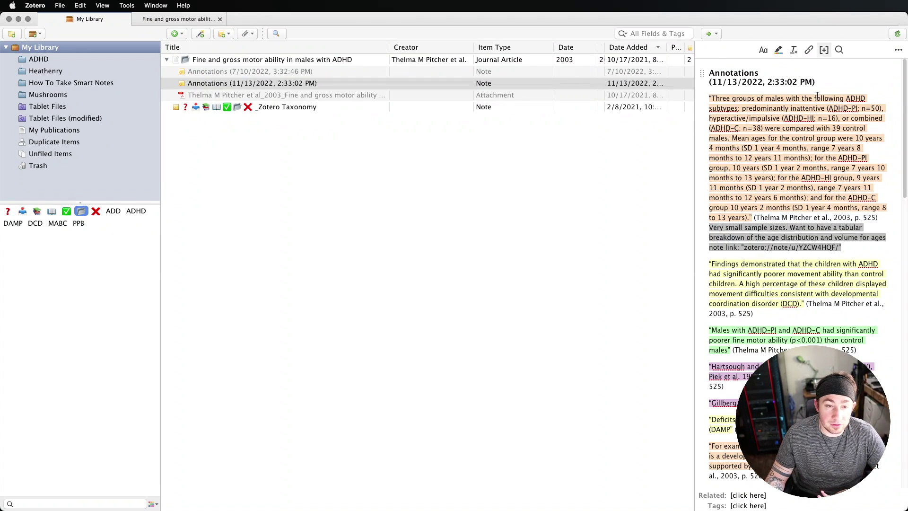
click(505, 71)
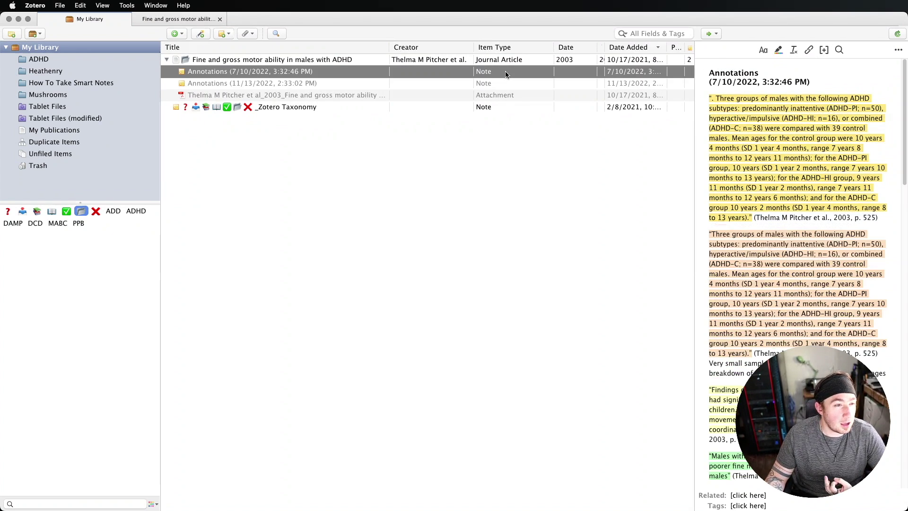
click(521, 83)
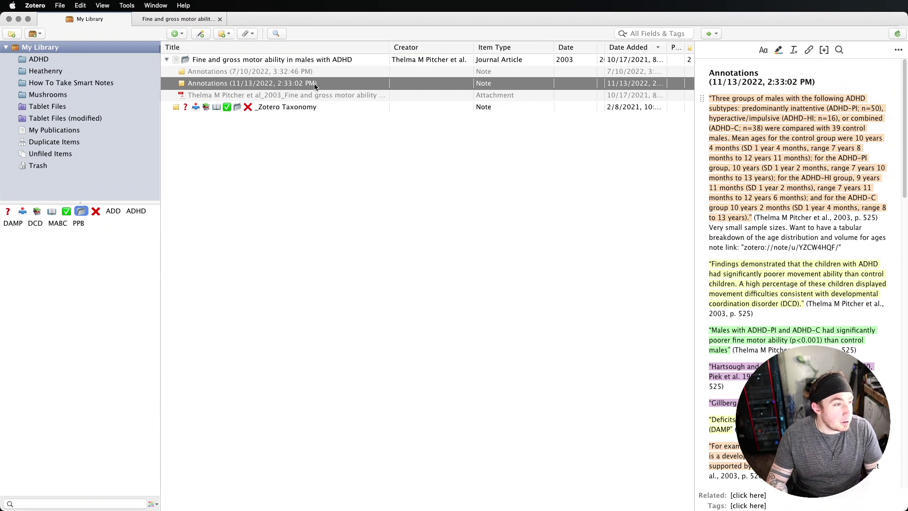
- Delete the 11/13/2022 annotations note and remove the duplicate yellow first highlight with its citation from the 7/10/2022 note
key(super+BackSpace)
click(327, 70)
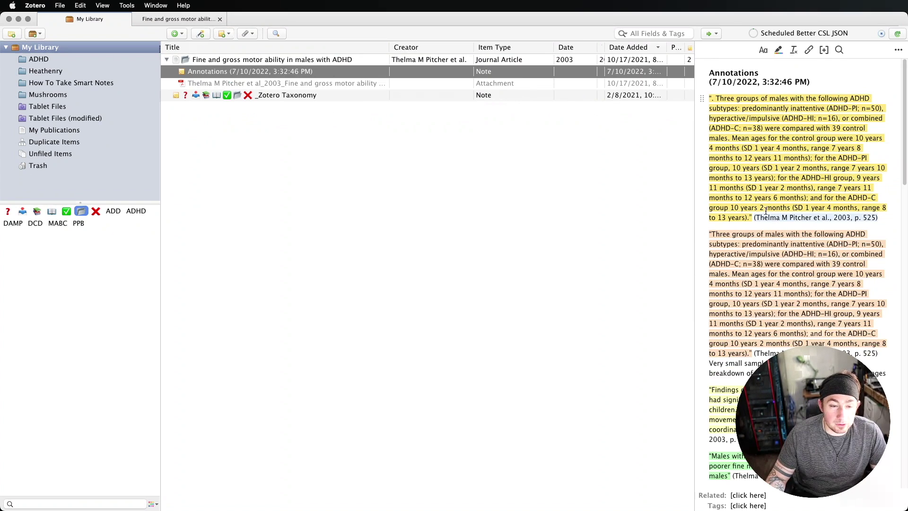
mouse_move(885, 216)
mouse_down()
mouse_move(714, 118)
mouse_move(712, 101)
mouse_up()
key(BackSpace)
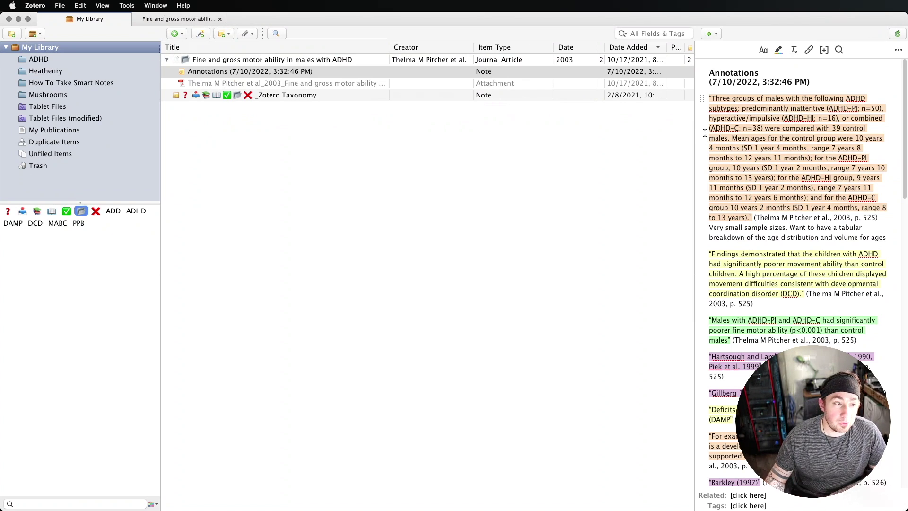
- Create a full Mdnotes export note for the paper "Fine and gross motor ability in males with ADHD" in the Inbox folder
right_click(304, 62)
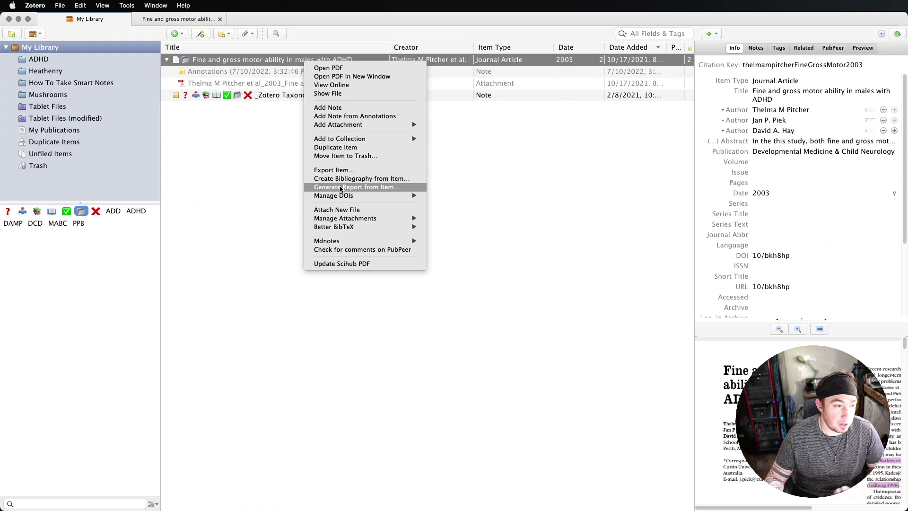
mouse_move(375, 241)
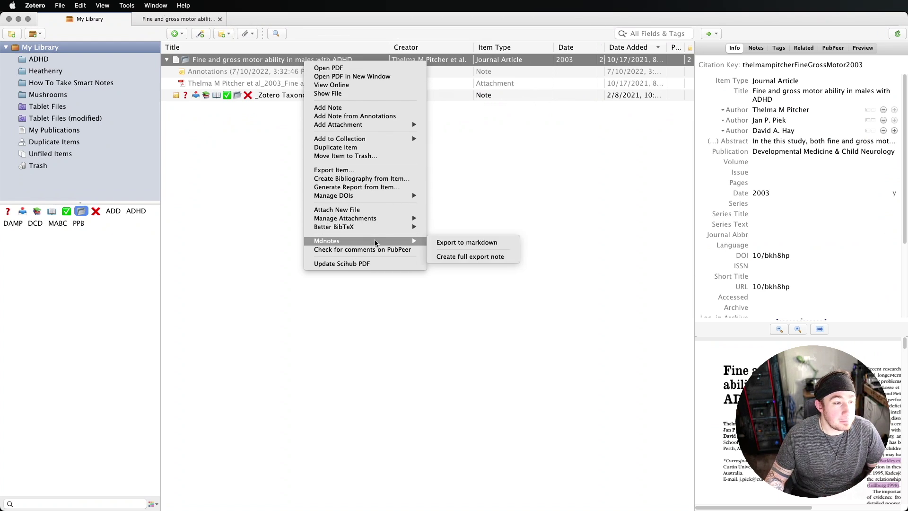
click(484, 255)
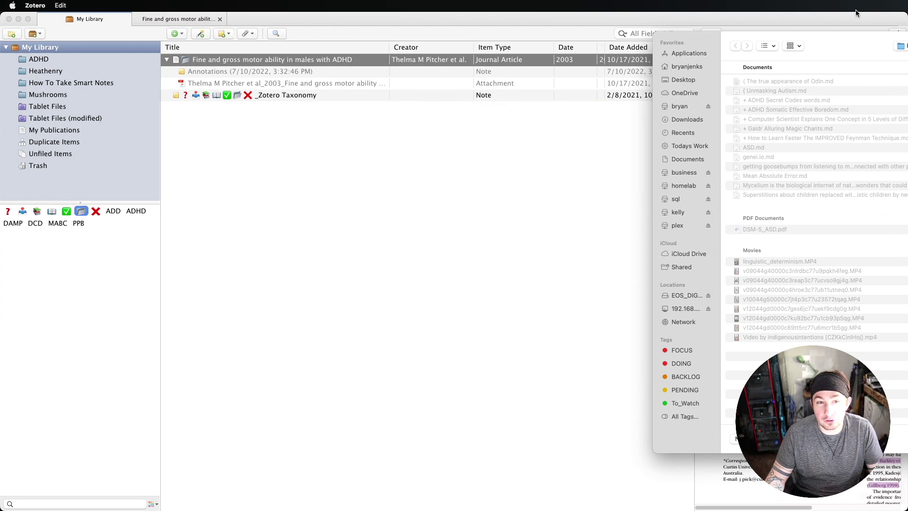
drag(862, 38, 532, 49)
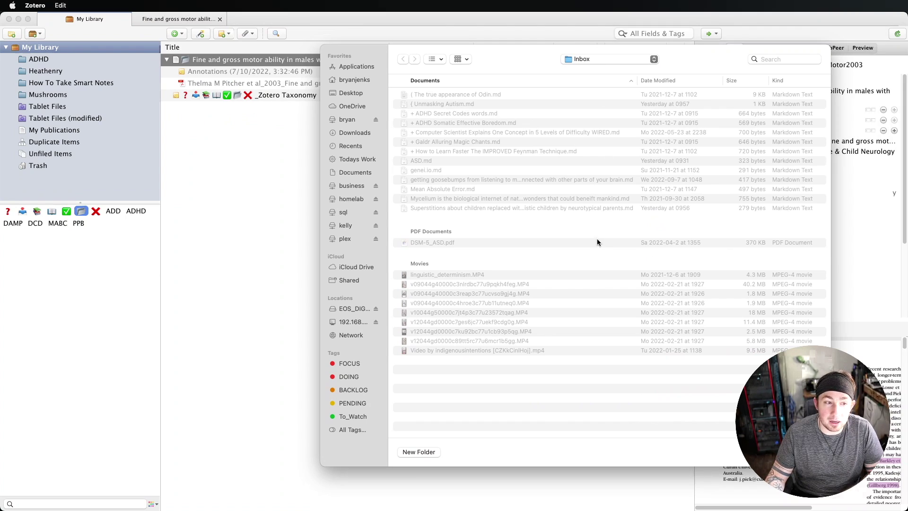
key(Return)
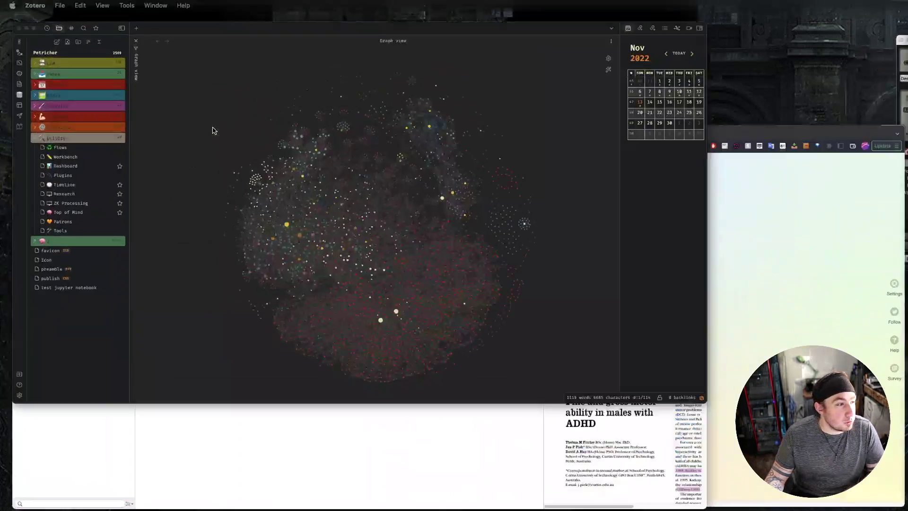
- Switch to Obsidian, open the exported "& 2022-11-13 Fine and gross motor ability in males with ADHD" note from Inbox and hide the calendar sidebar
click(212, 130)
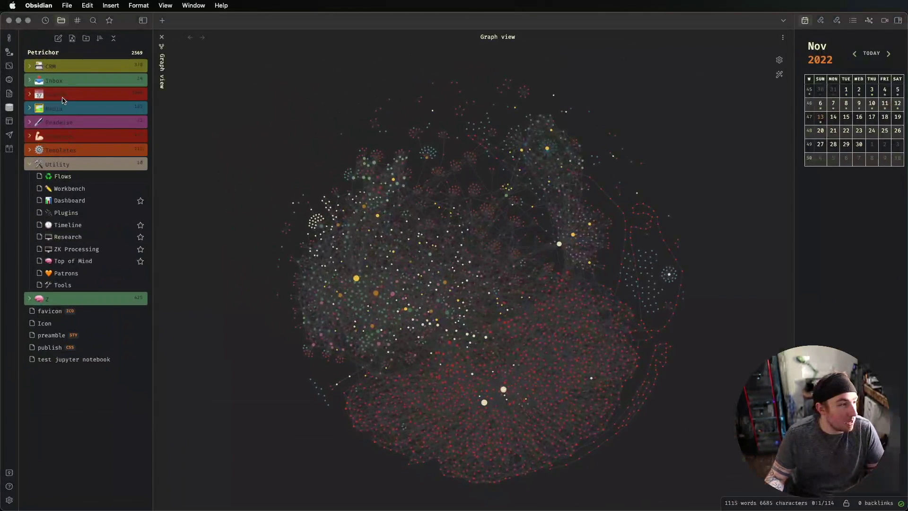
click(65, 81)
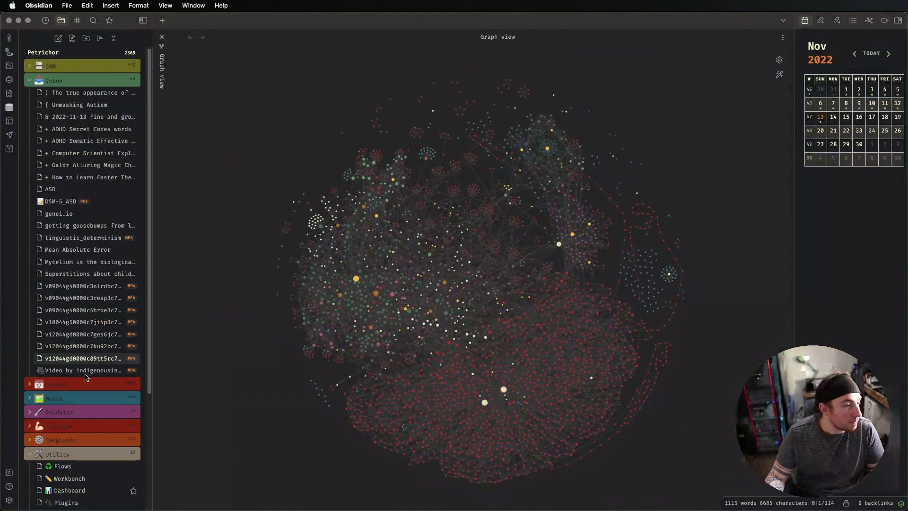
click(86, 118)
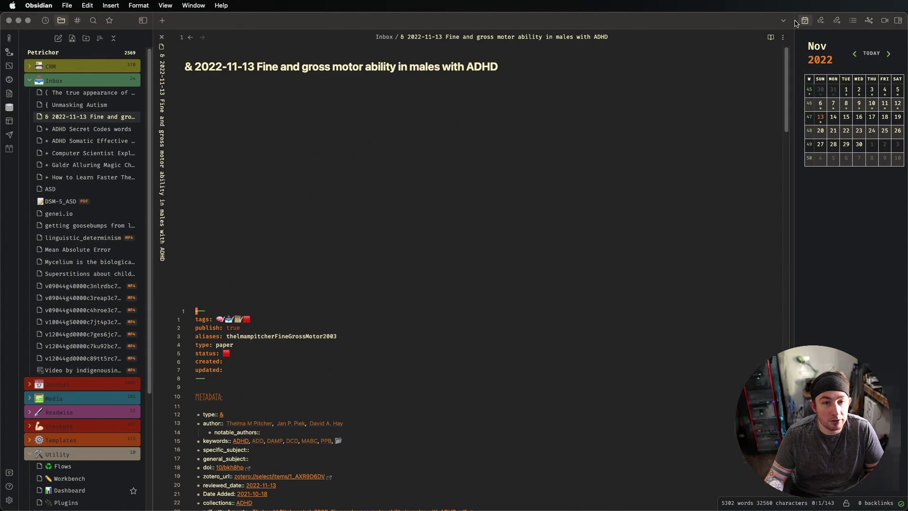
click(898, 20)
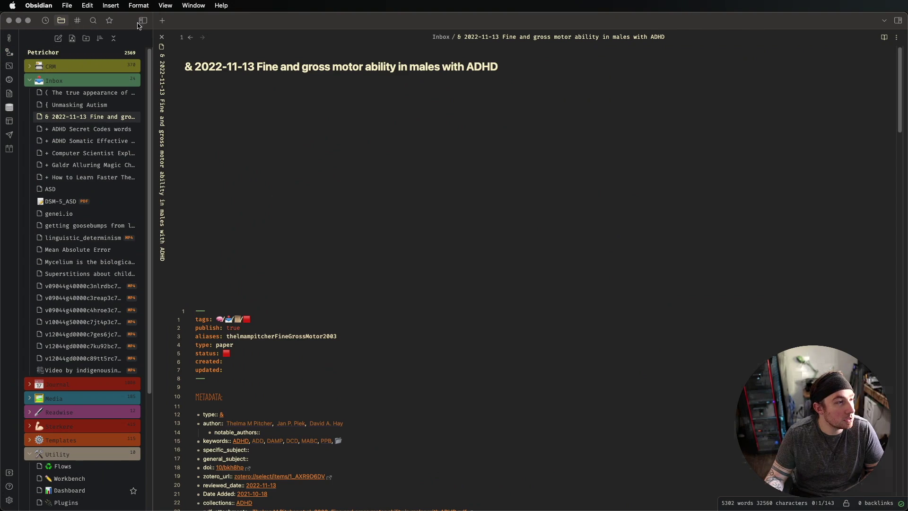
- Review the exported note's frontmatter, metadata, blank review sections, colored annotations and cited references, ending back at the metadata
scroll(412, 171, down, 3)
scroll(412, 170, down, 2)
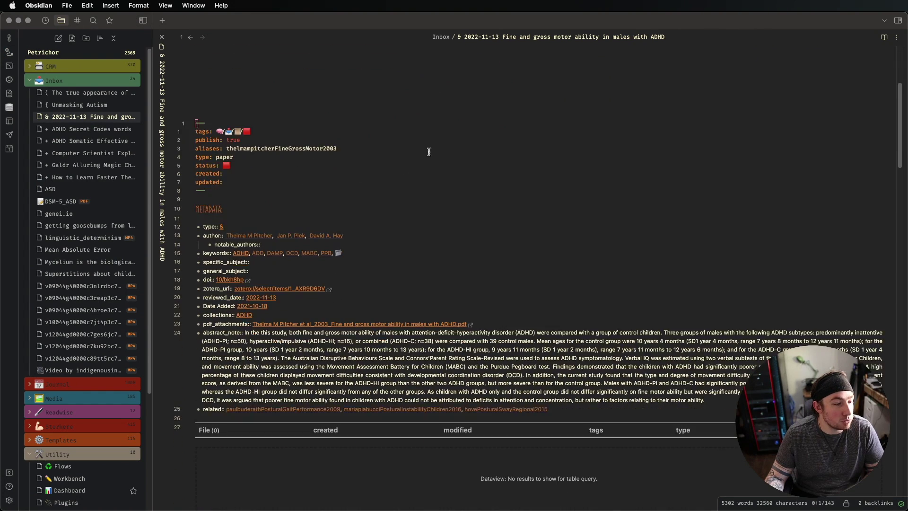
scroll(449, 135, down, 3)
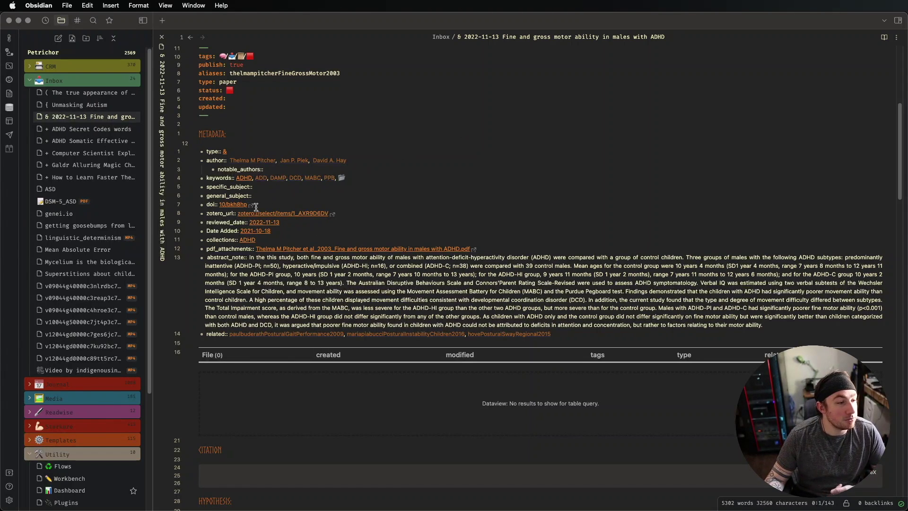
scroll(299, 255, down, 5)
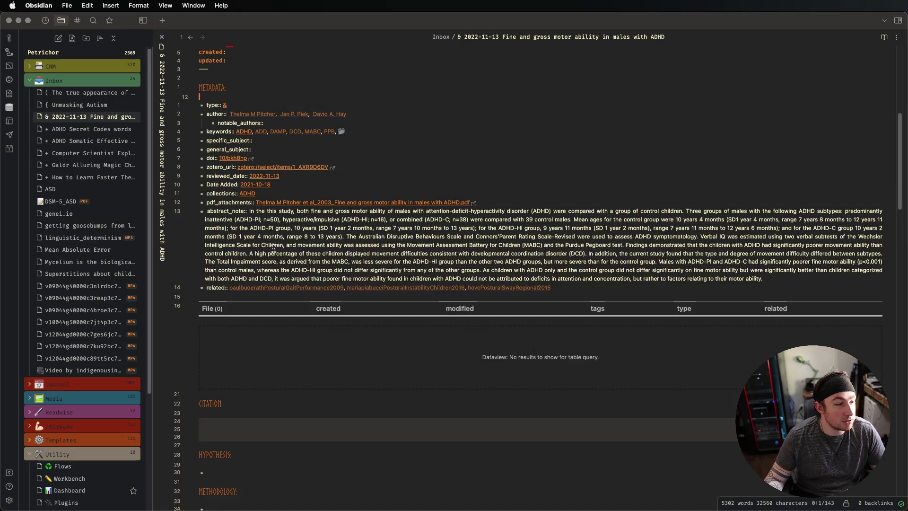
scroll(411, 166, up, 5)
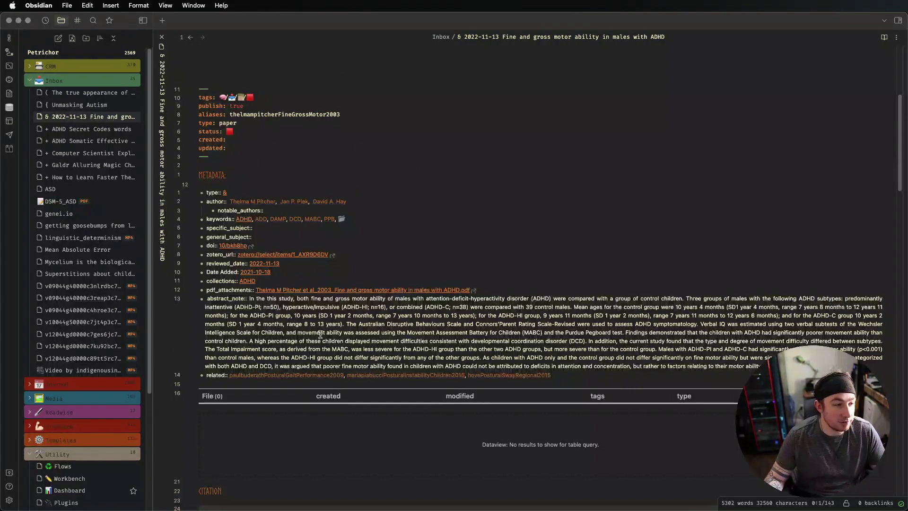
scroll(335, 326, down, 8)
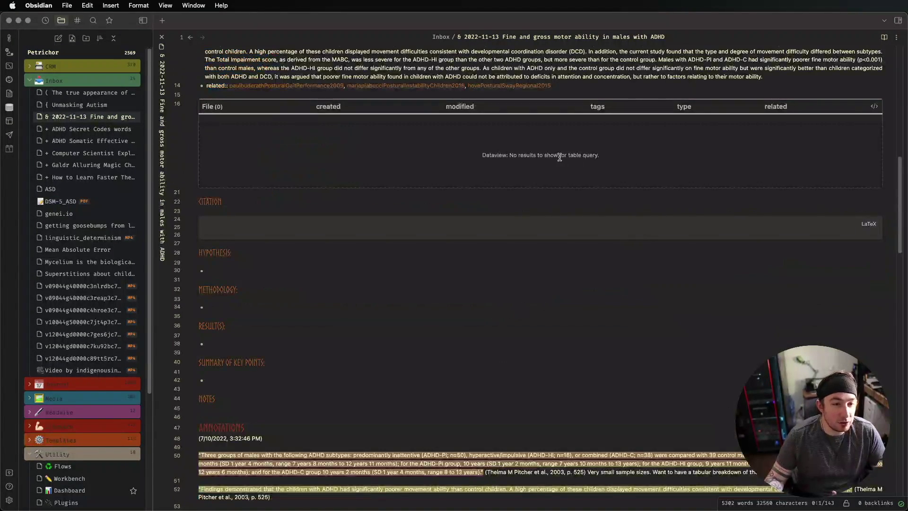
scroll(508, 151, down, 5)
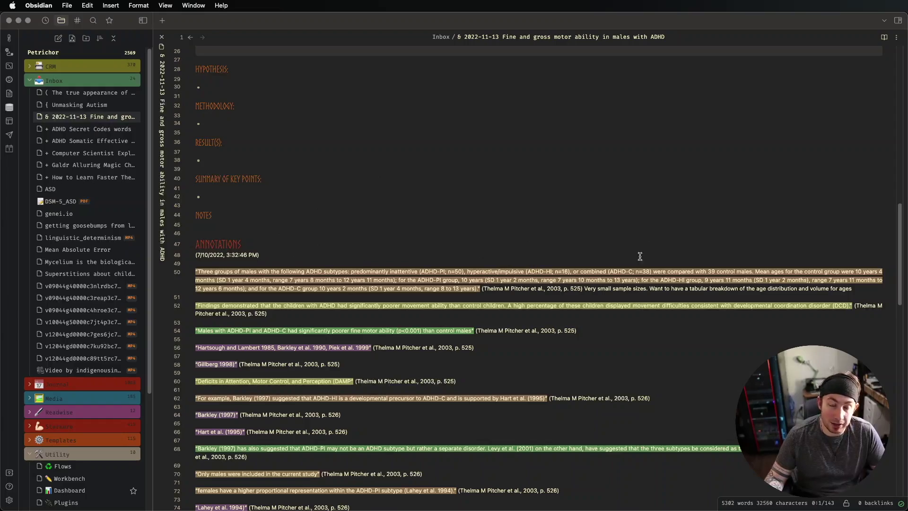
scroll(634, 250, down, 12)
scroll(419, 232, down, 5)
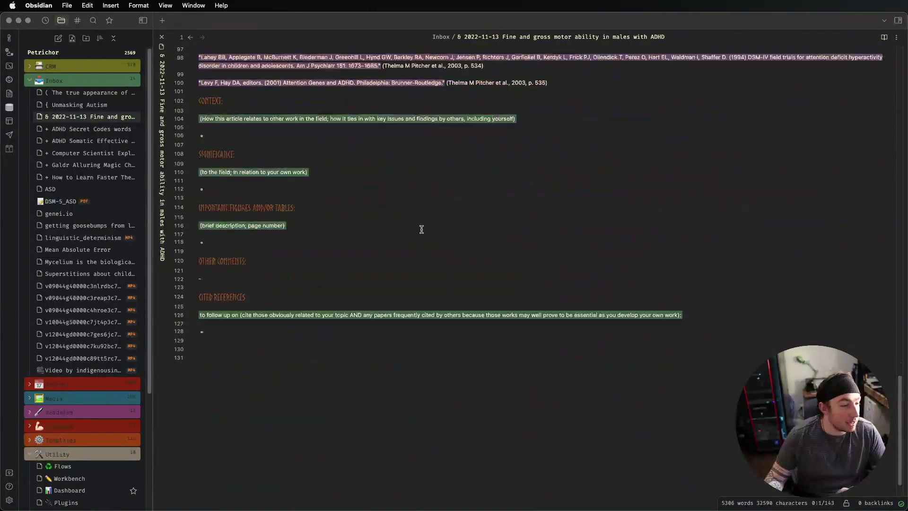
scroll(397, 198, up, 20)
scroll(616, 191, up, 10)
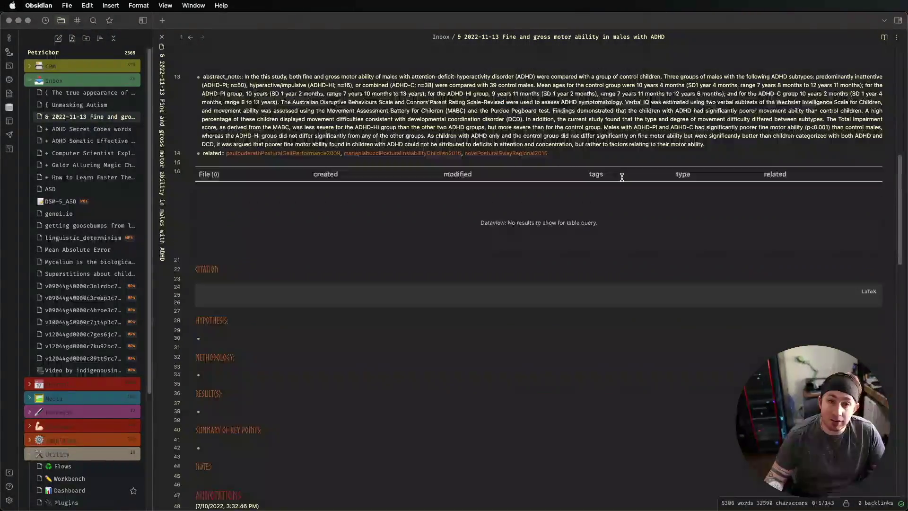
scroll(653, 217, down, 2)
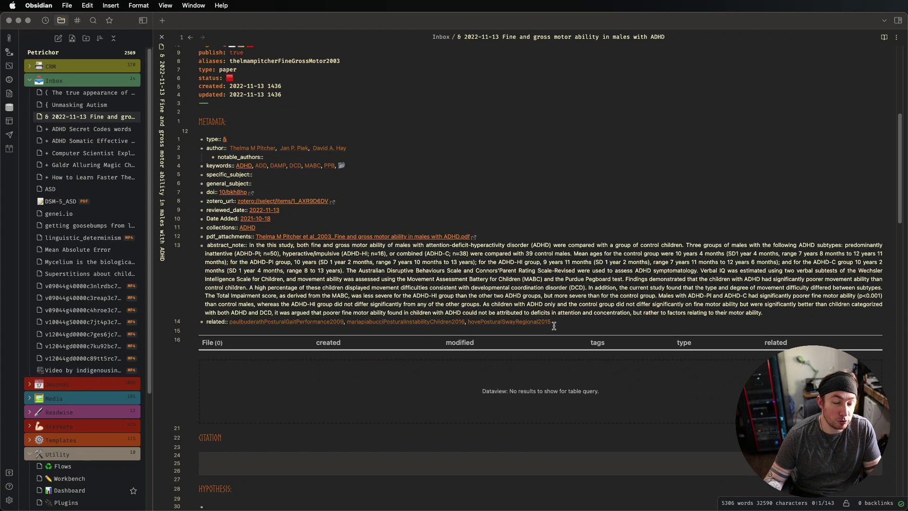
scroll(487, 286, up, 2)
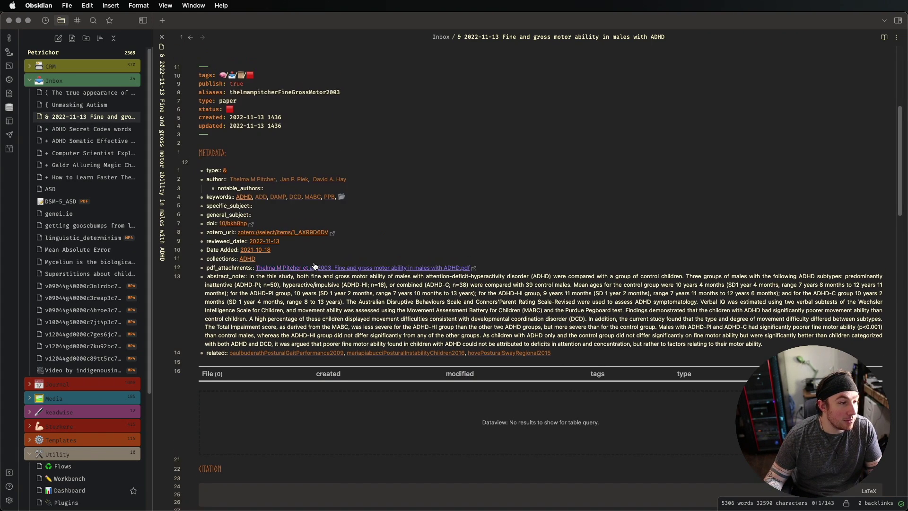
scroll(314, 266, up, 3)
- Examine the citation key in the note's aliases and the linked papers in its related field
double_click(300, 147)
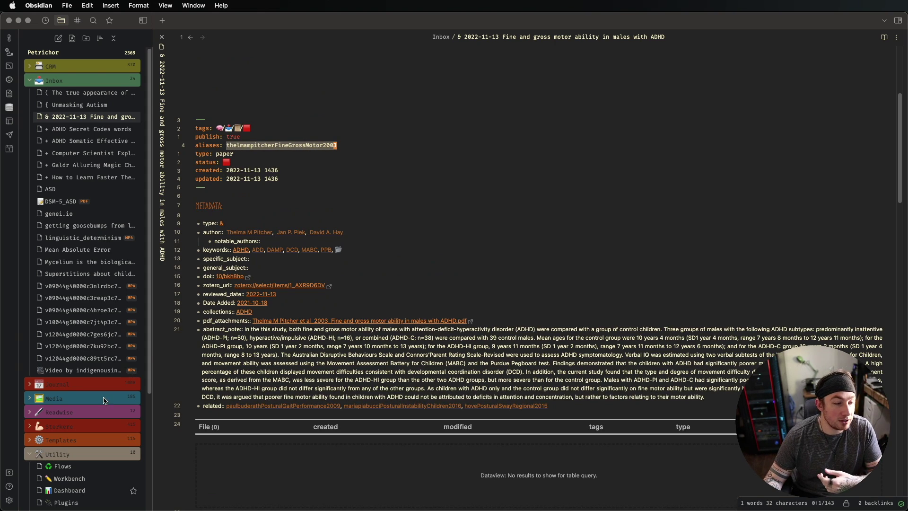
click(225, 399)
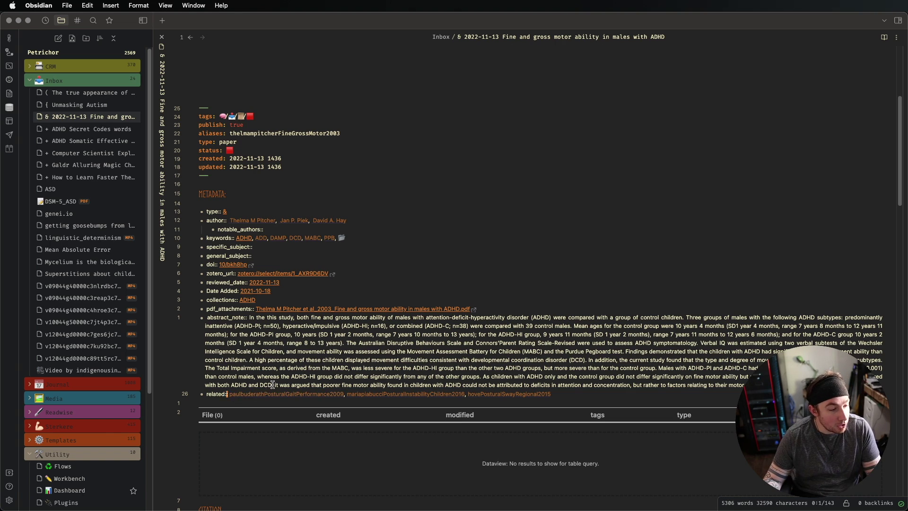
triple_click(226, 394)
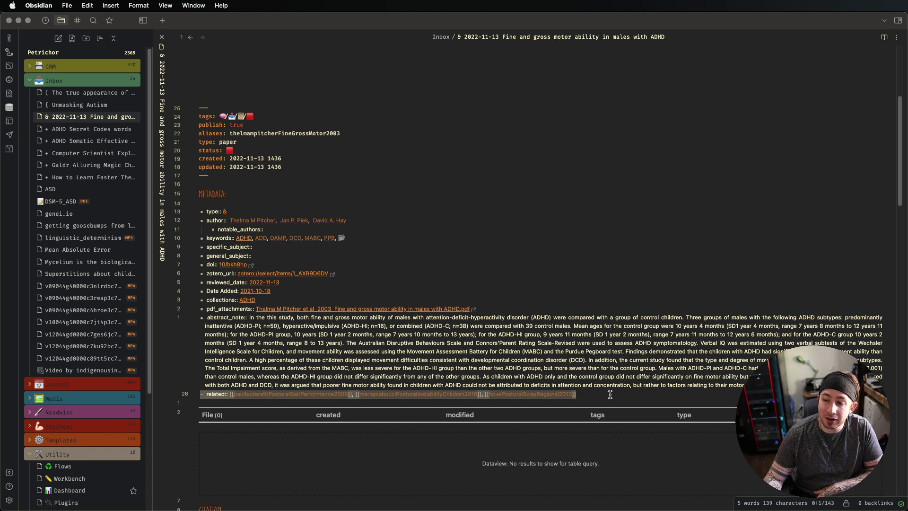
click(682, 342)
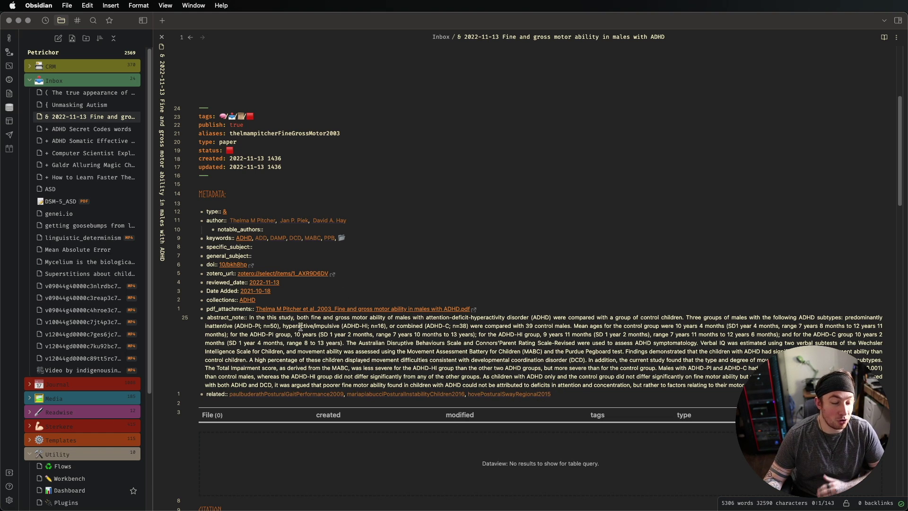
- Copy the citation key from the paper note's aliases field and open the Mean Absolute Error note in a split pane
double_click(292, 136)
key(super+c)
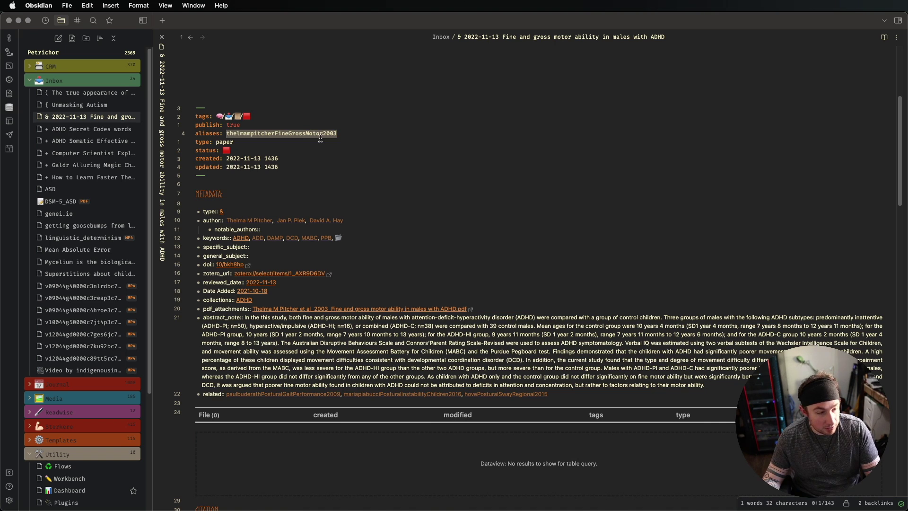
scroll(314, 136, up, 5)
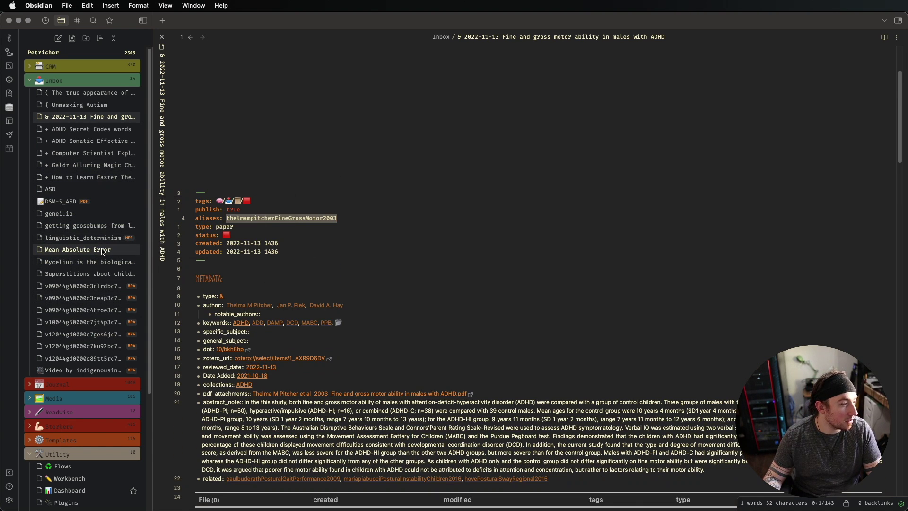
super+click(78, 249)
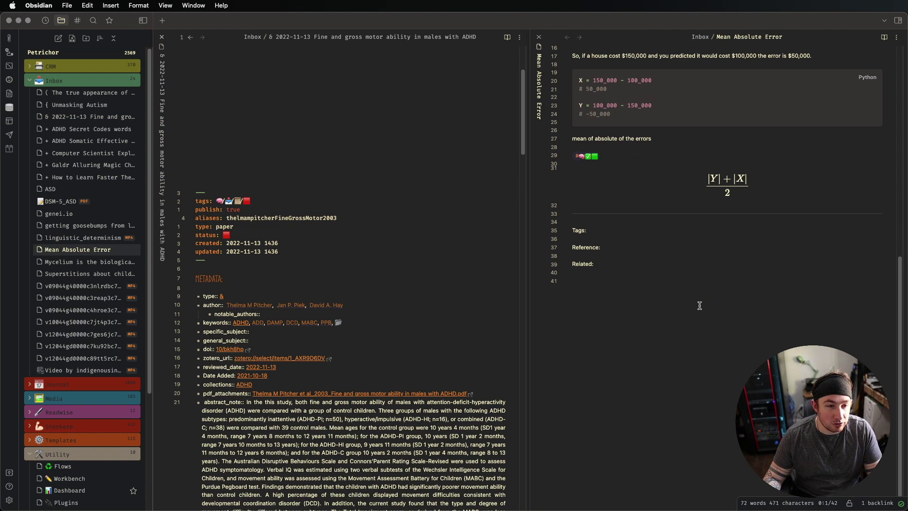
- Add the copied citation key to the Related line of Mean Absolute Error and make it a "Related::" inline field
key(Up)
key(Up)
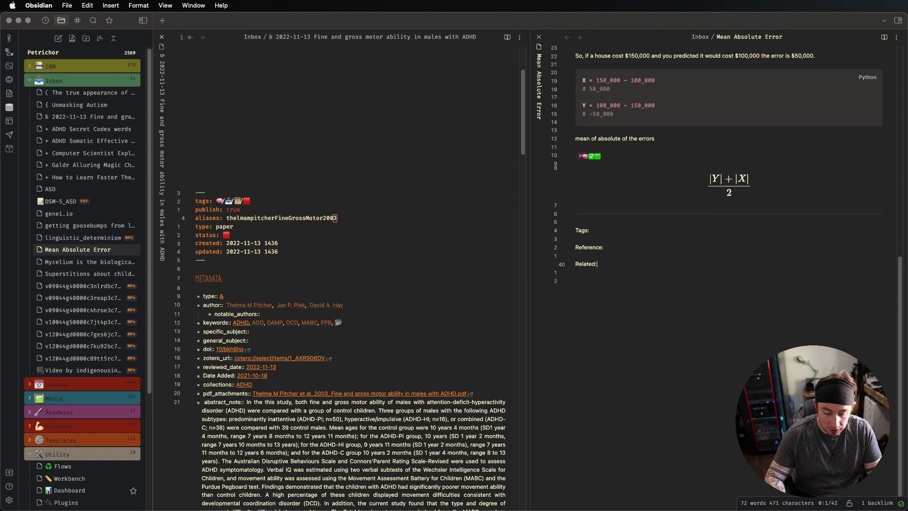
key(super+v)
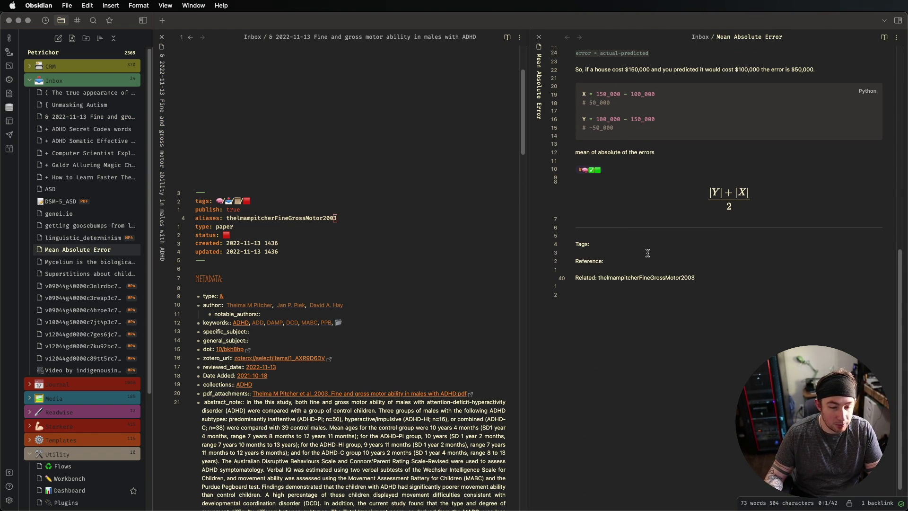
text(:)
key(Down)
key(Down)
- Check the paper note's Dataview table for related files and close the Mean Absolute Error pane
scroll(301, 205, down, 10)
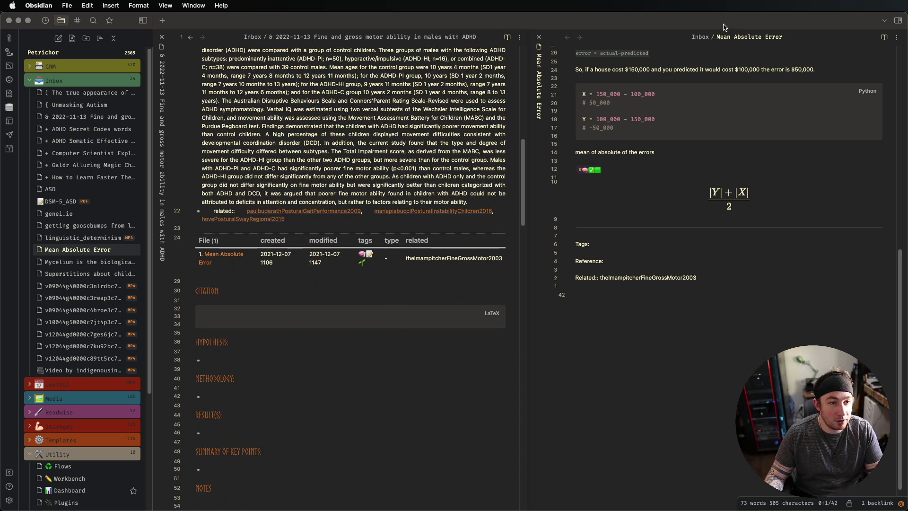
click(539, 36)
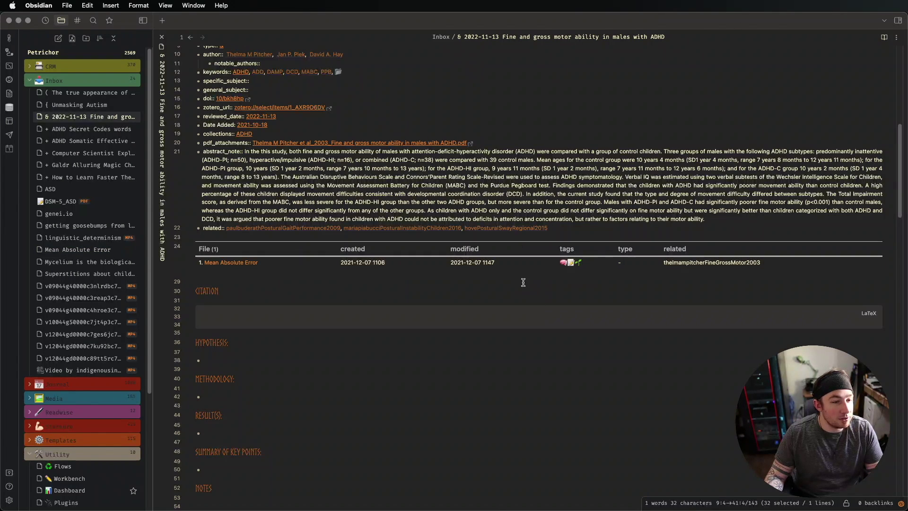
mouse_move(244, 265)
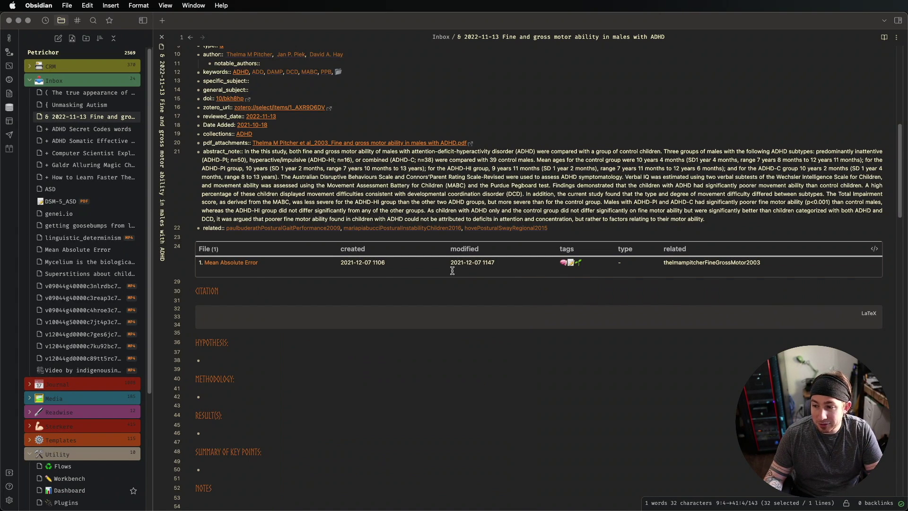
- Hide the file explorer sidebar and enlarge the interface text by five zoom levels
click(143, 21)
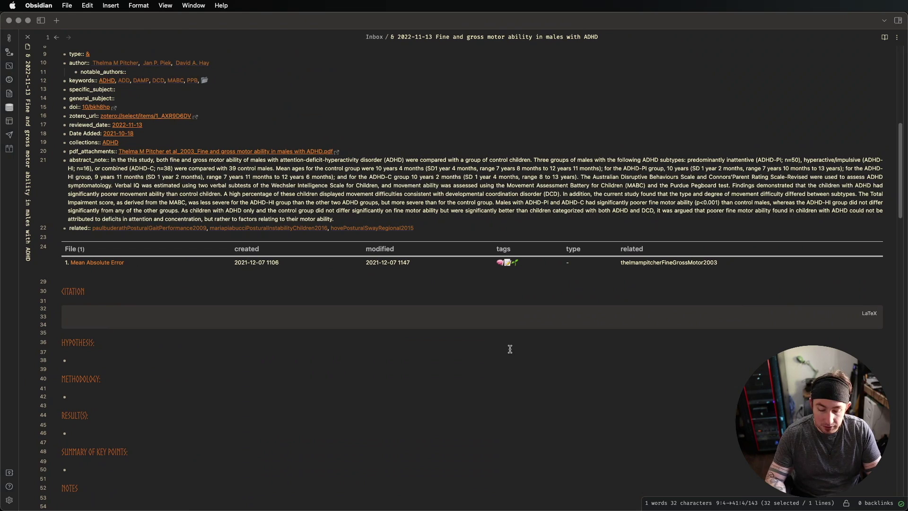
key(super+equal)
key(super+equal)
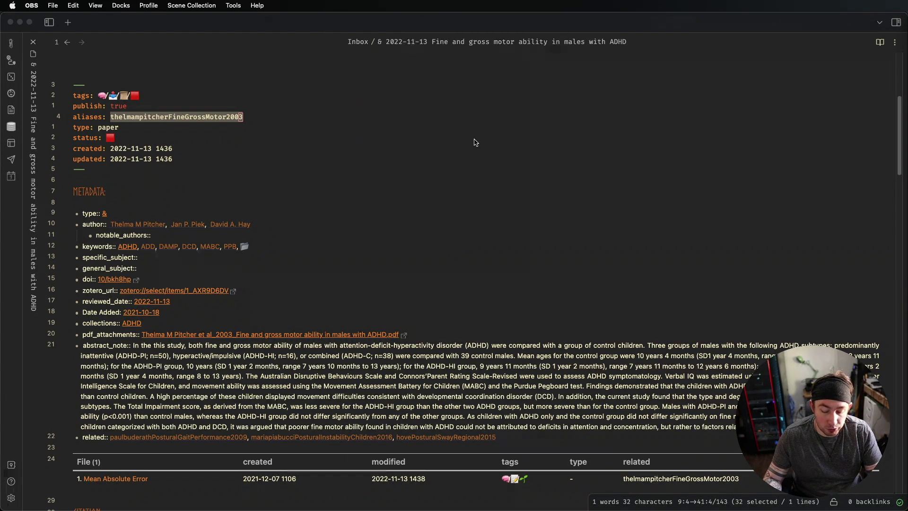
click(471, 137)
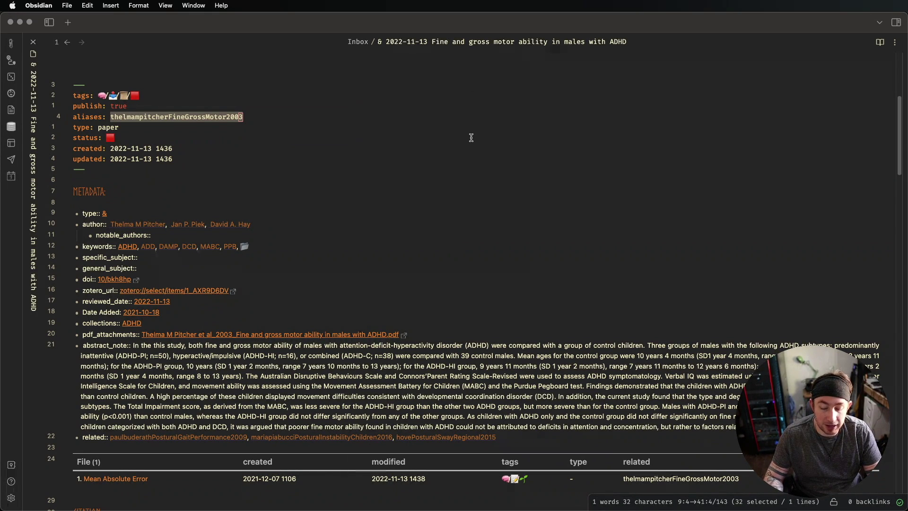
key(super+equal)
key(super+equal)
key(super+equal)
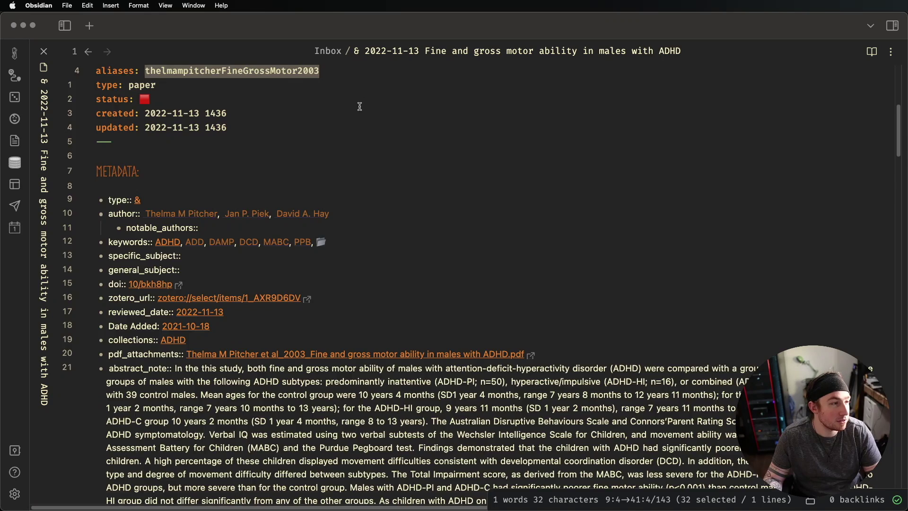
- Examine the tags, publish and aliases fields in the paper note's frontmatter
scroll(360, 105, up, 5)
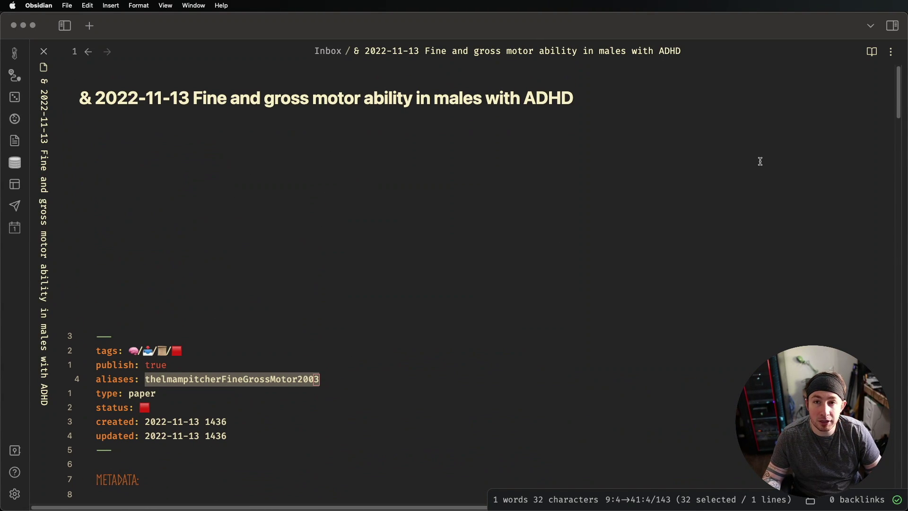
scroll(480, 149, down, 1)
scroll(425, 142, down, 5)
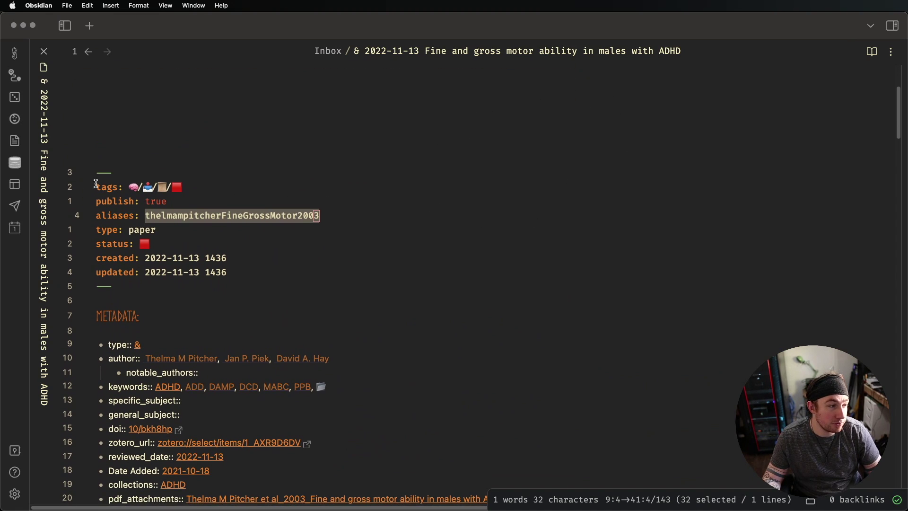
scroll(190, 156, down, 3)
click(233, 115)
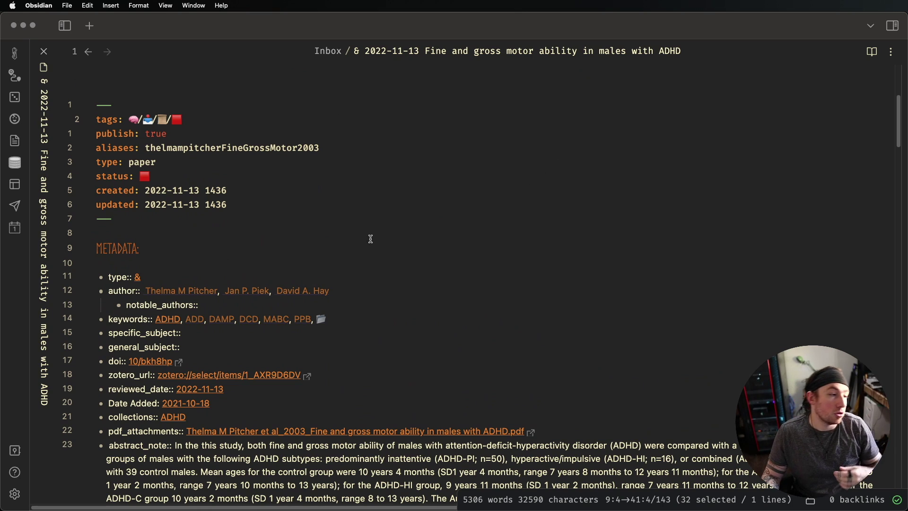
scroll(419, 270, down, 1)
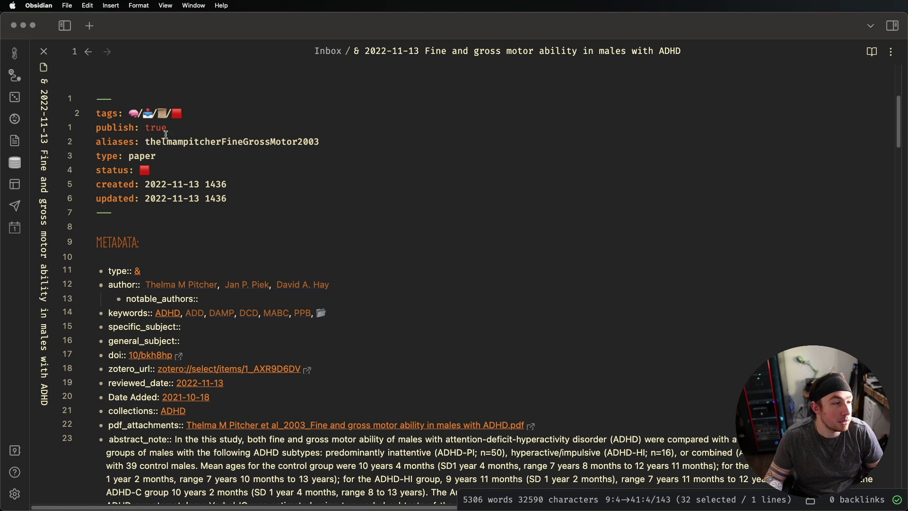
click(104, 128)
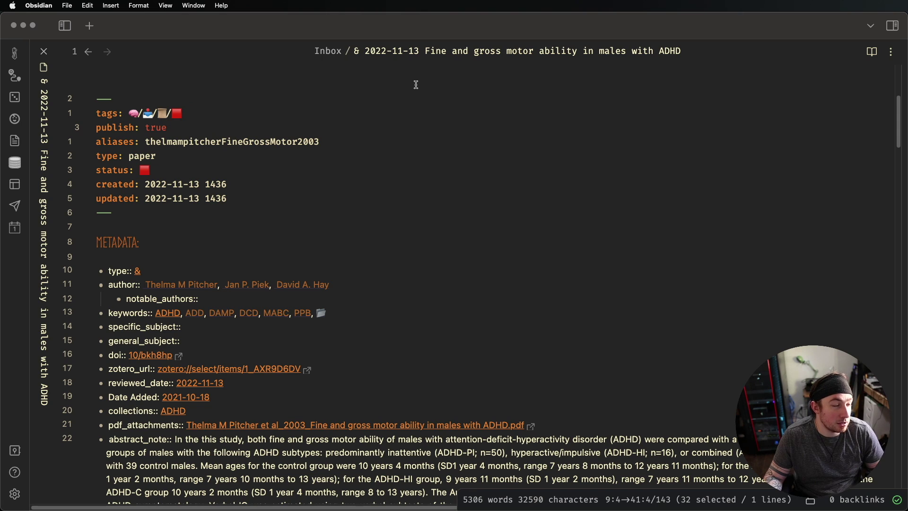
click(143, 142)
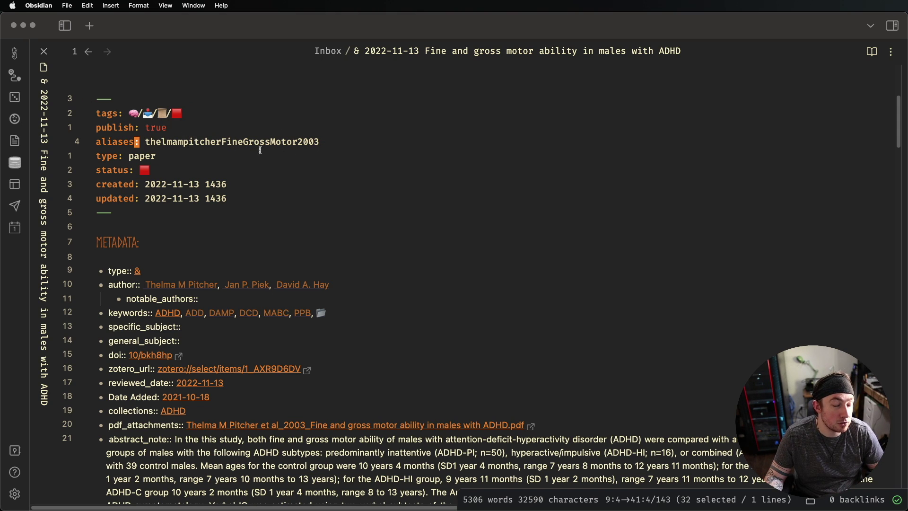
- Examine the type and status fields in the frontmatter, highlighting both lines
scroll(278, 139, down, 1)
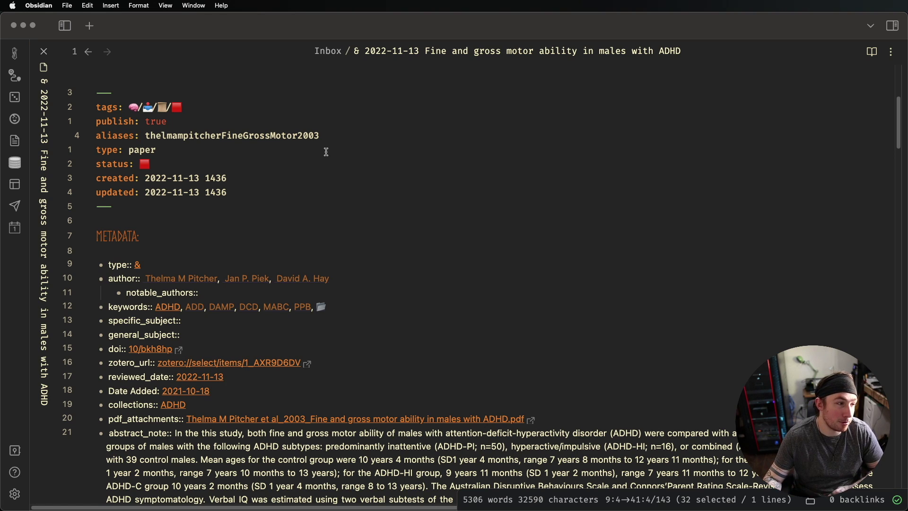
click(151, 150)
click(171, 164)
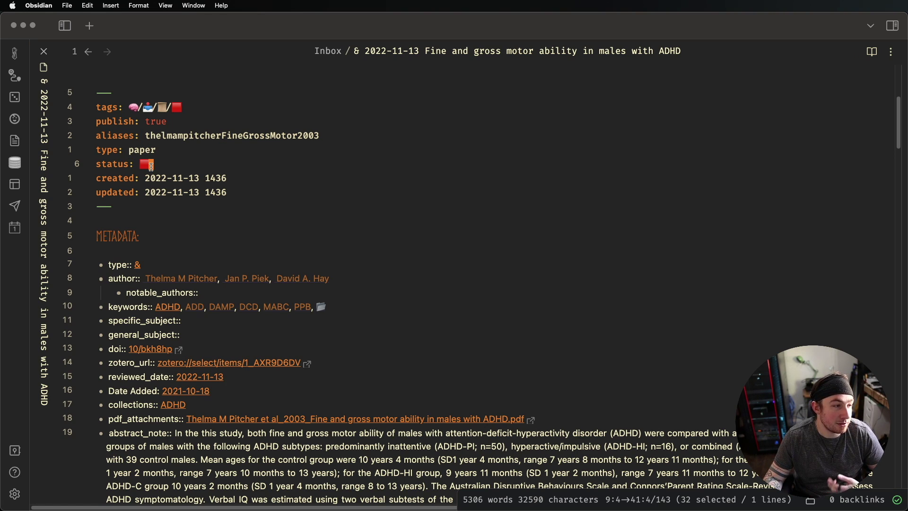
shift+click(108, 151)
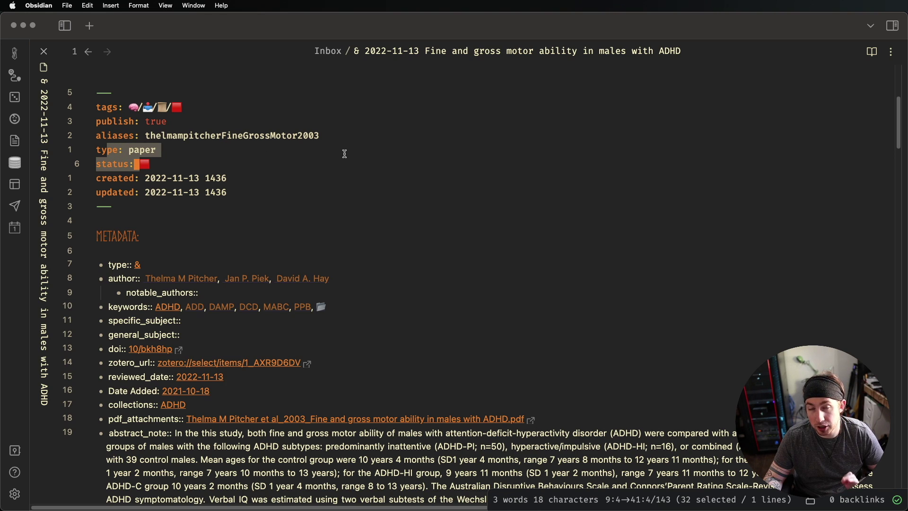
drag(152, 164, 86, 152)
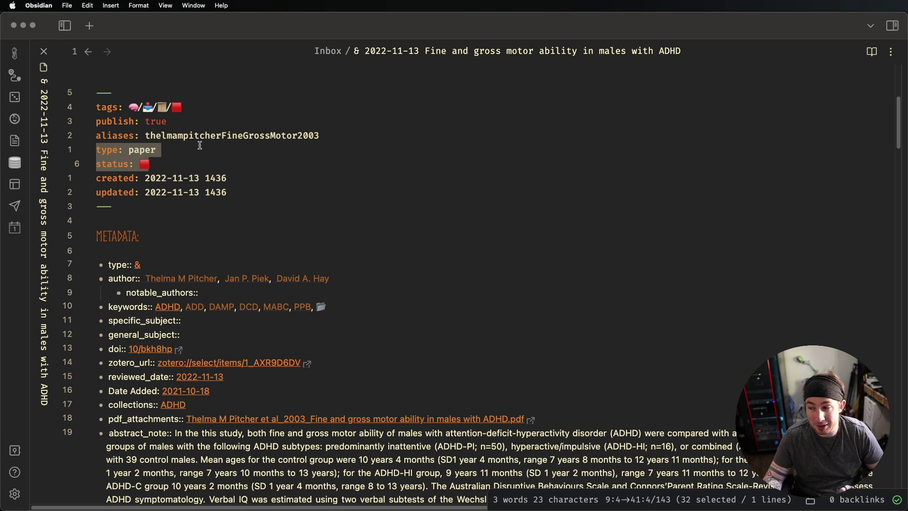
scroll(171, 157, down, 3)
scroll(237, 175, up, 6)
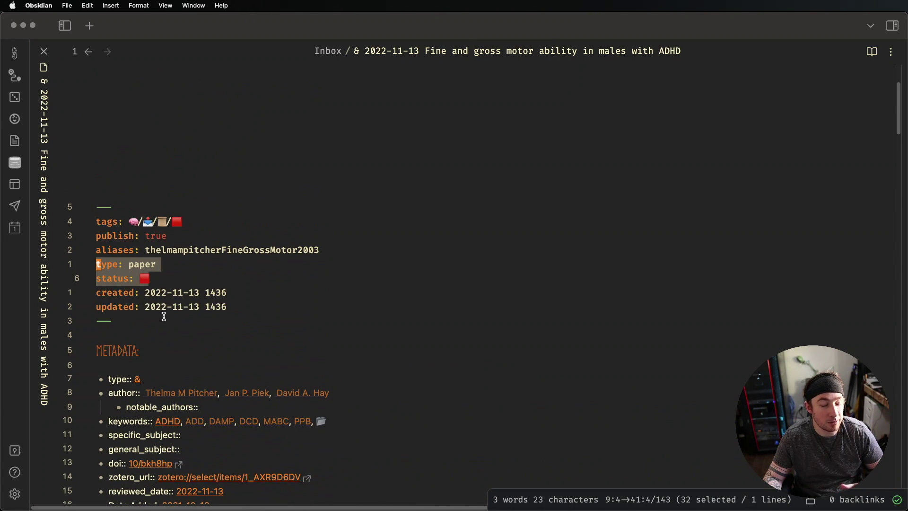
- Insert an internal link to "& 2022-11-13 Fine and gross motor ability in males with ADHD" on a new line between the frontmatter and Metadata heading
click(178, 331)
key(Return)
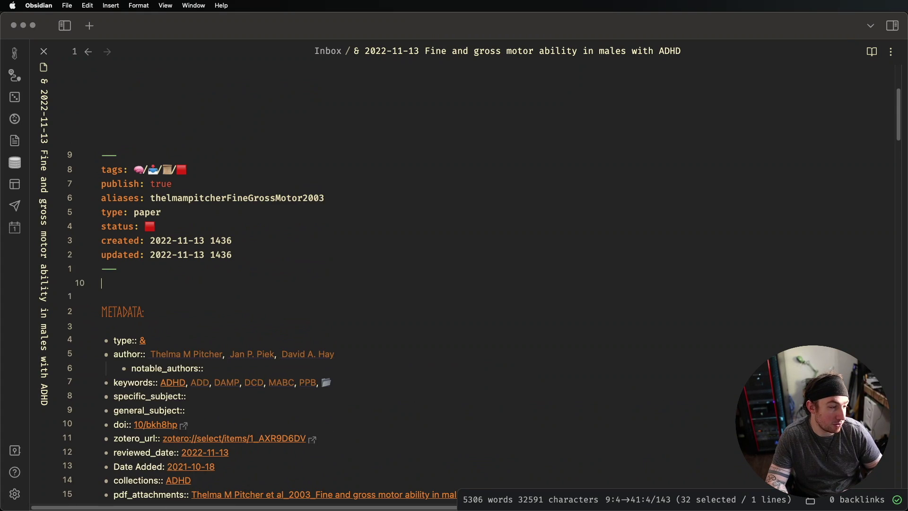
text([[)
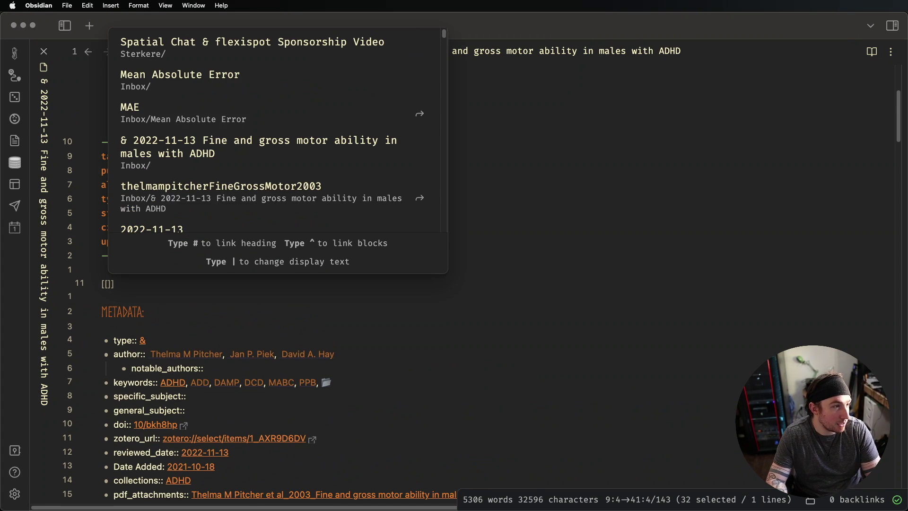
key(Down)
key(Down)
key(Down)
key(Return)
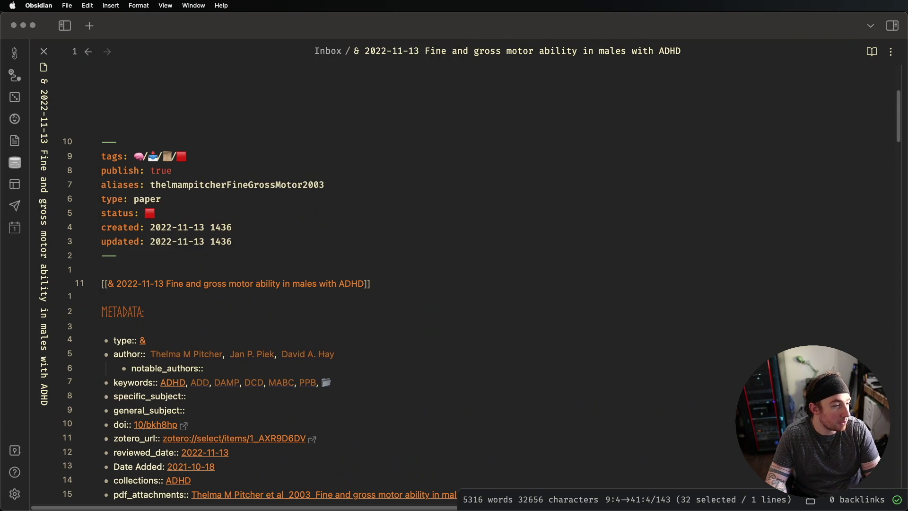
click(311, 270)
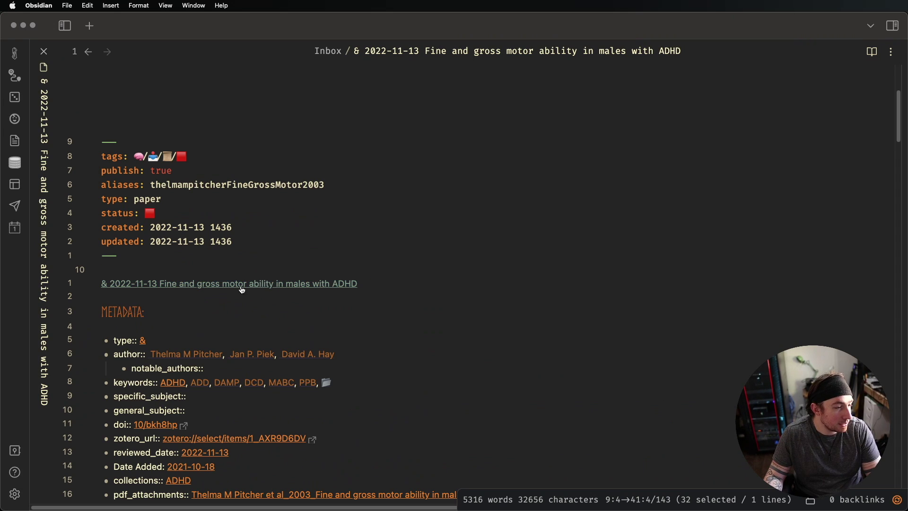
- Inspect the new self-link in reading view, go back to the graph view and return to the paper note
key(super+e)
scroll(255, 191, up, 3)
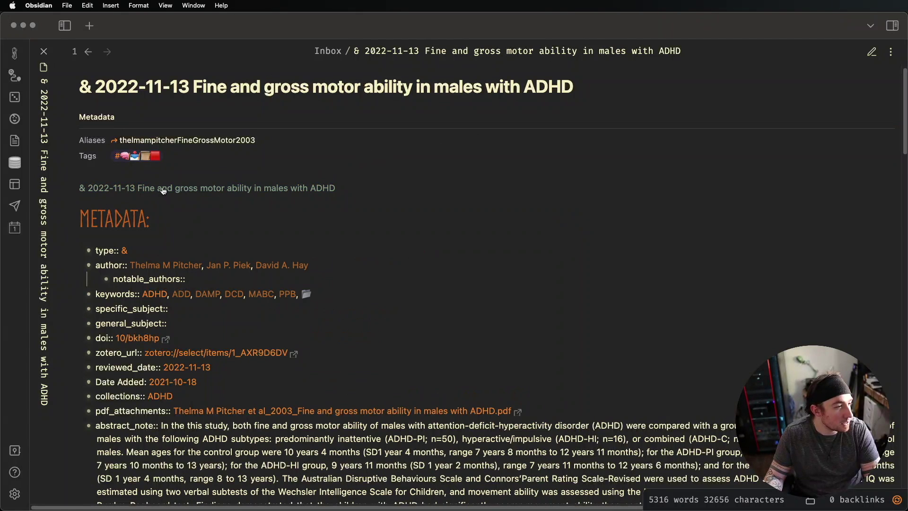
click(88, 52)
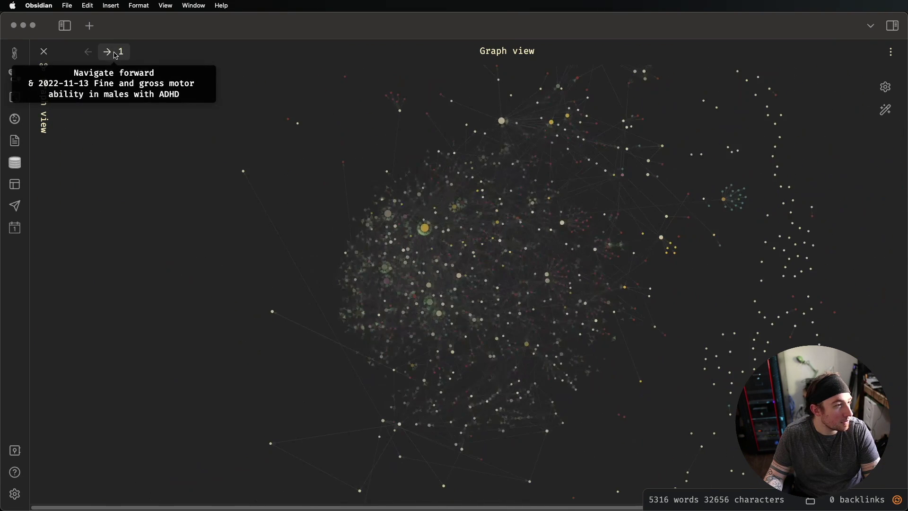
click(107, 51)
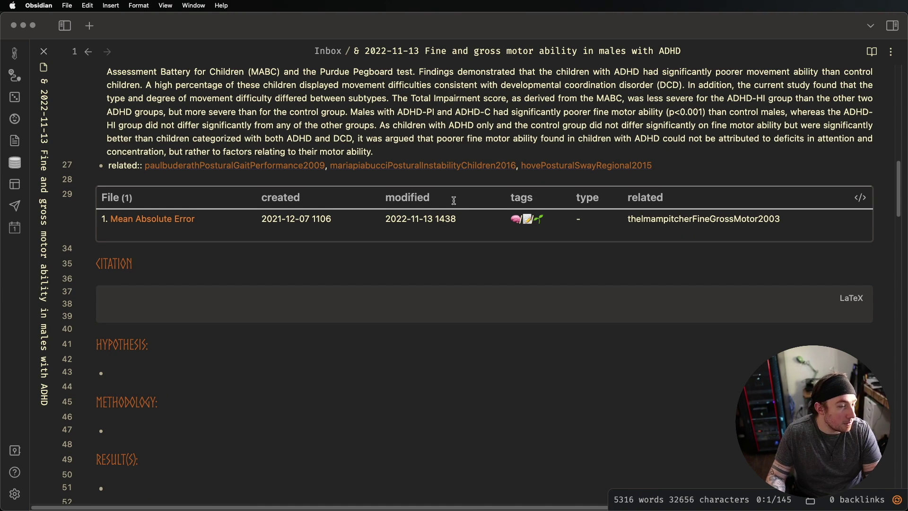
- Compare the frontmatter in editing view with the aliases and tags shown in reading view, ending in editing view
scroll(423, 235, up, 15)
scroll(331, 269, down, 5)
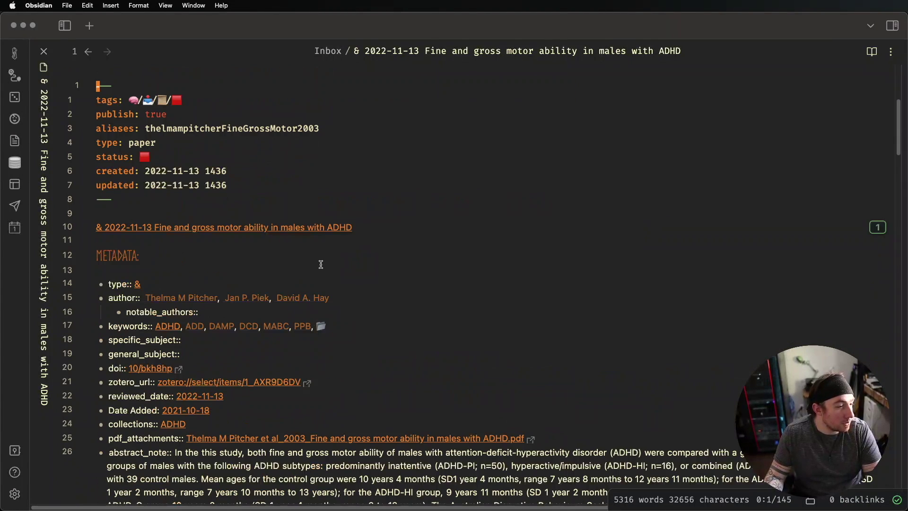
click(406, 224)
click(402, 234)
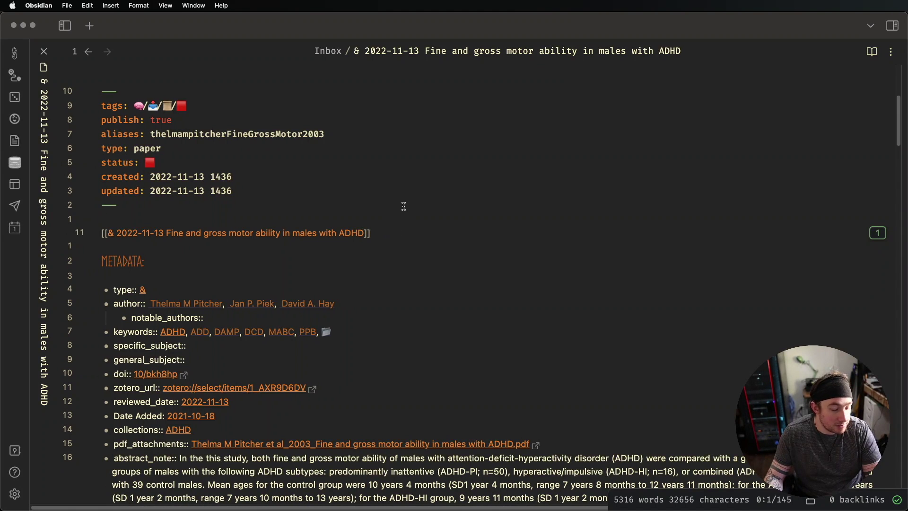
key(super+e)
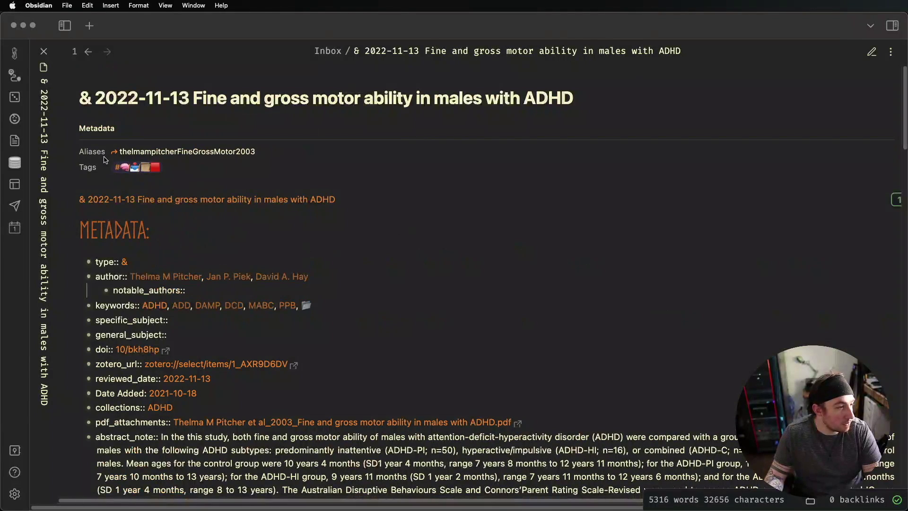
key(super+e)
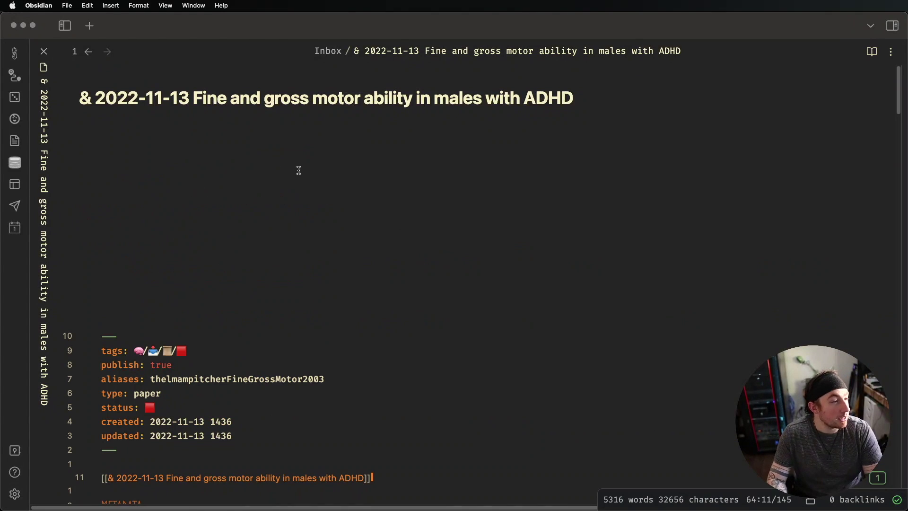
scroll(196, 251, down, 1)
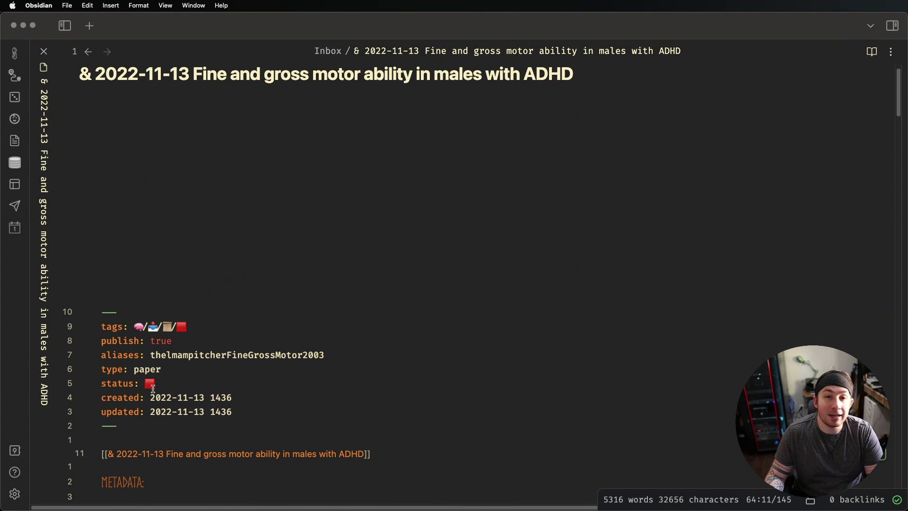
- Examine the created and updated timestamps in the frontmatter, highlighting both lines
scroll(260, 405, down, 4)
drag(268, 317, 96, 304)
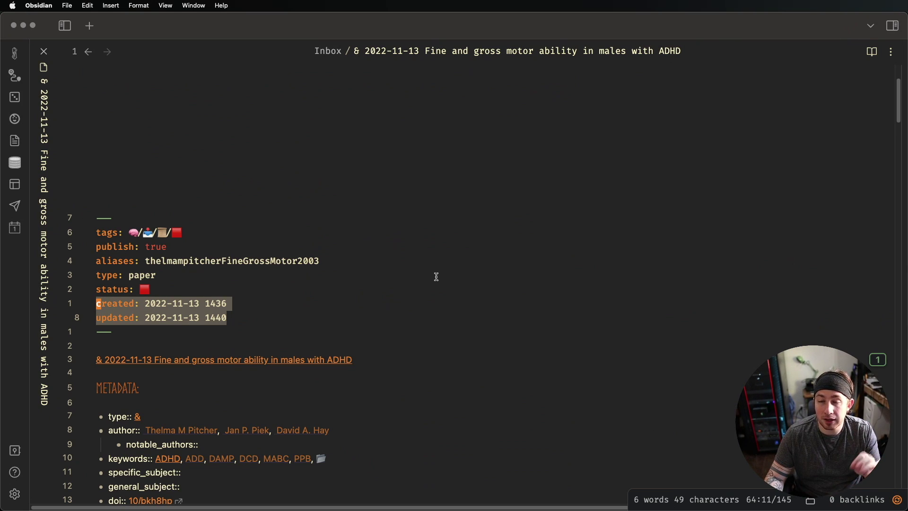
scroll(431, 277, down, 4)
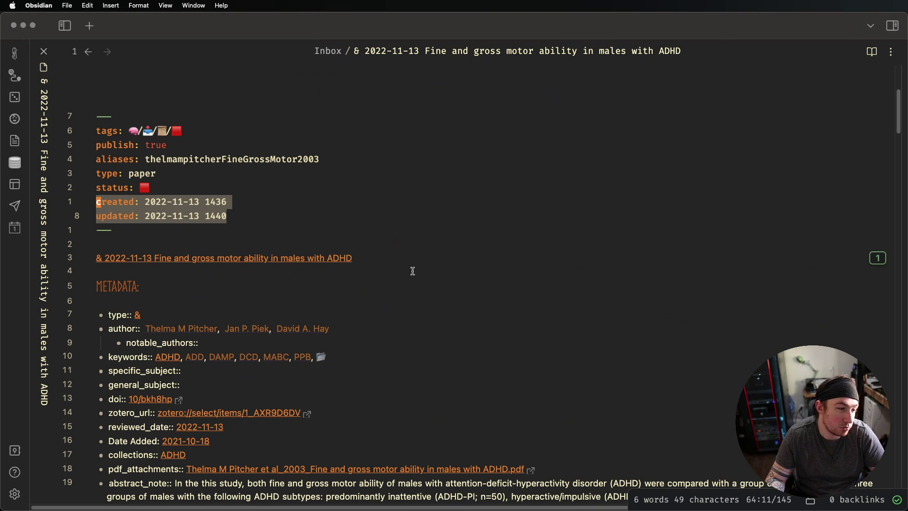
- Delete the self-link line between the frontmatter and the Metadata heading
click(416, 254)
key(super+BackSpace)
key(BackSpace)
scroll(335, 274, down, 4)
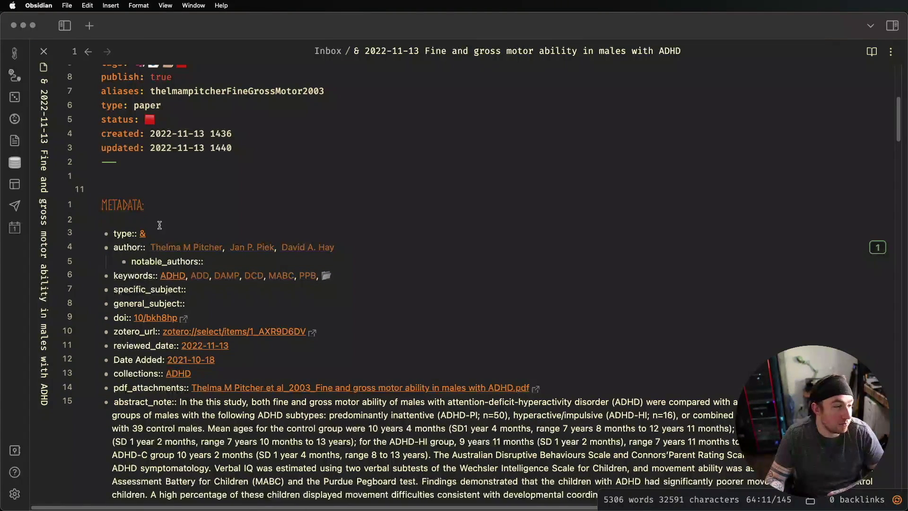
scroll(199, 222, down, 3)
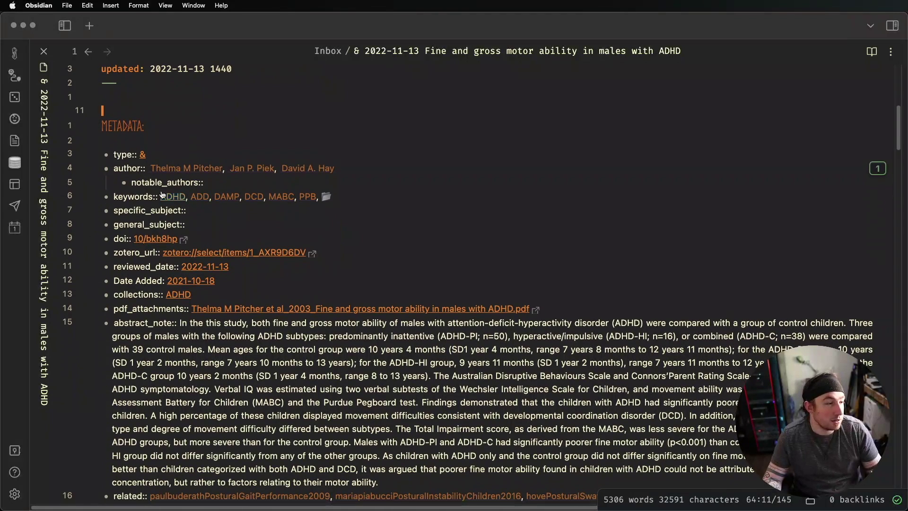
scroll(138, 153, up, 5)
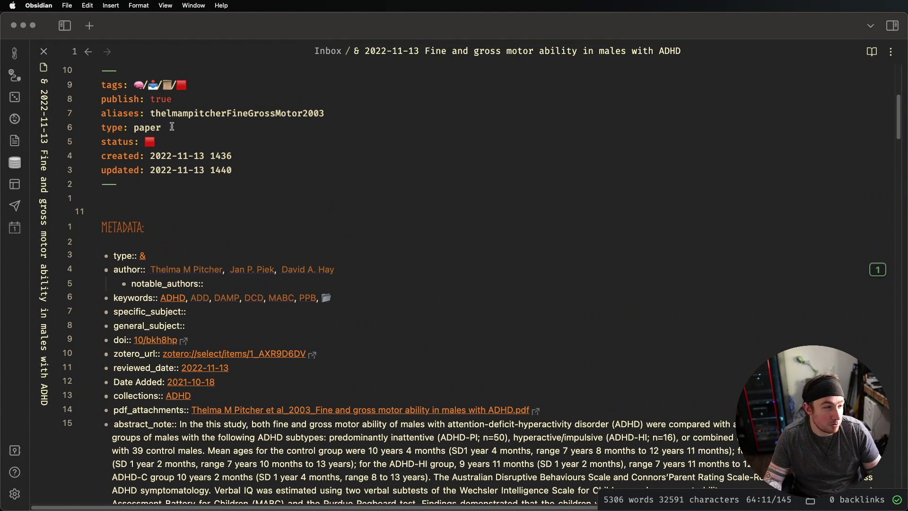
scroll(146, 199, down, 3)
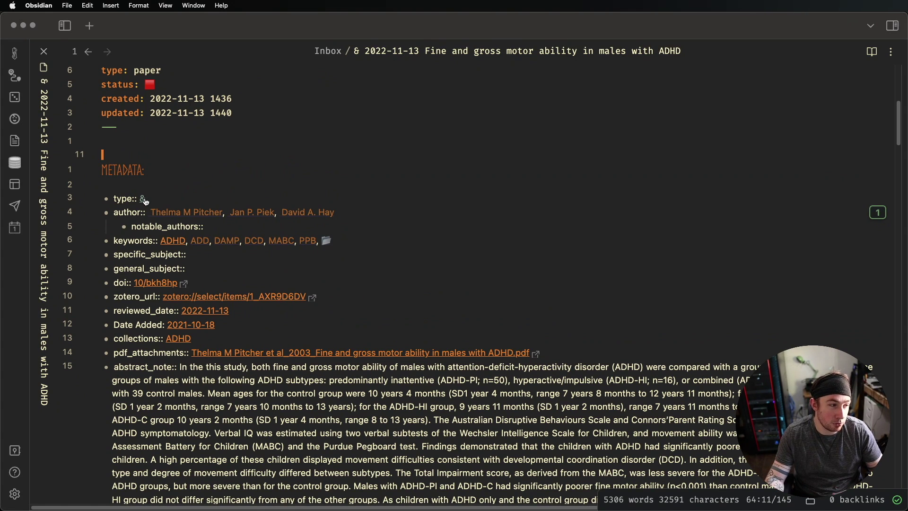
- Search the vault's notes for "&", "& 2020", "& 2021" and "& 2022", and dismiss the search without opening a note
click(354, 164)
key(super+o)
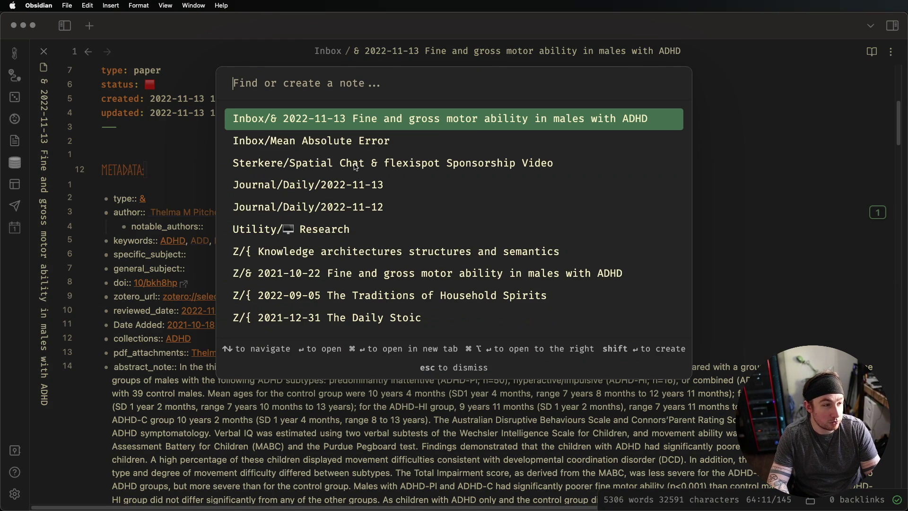
text(&)
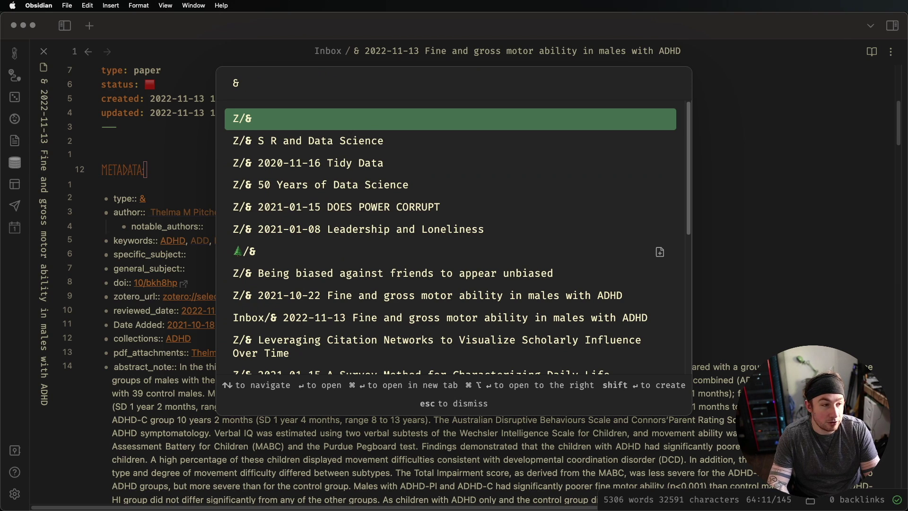
text(2020)
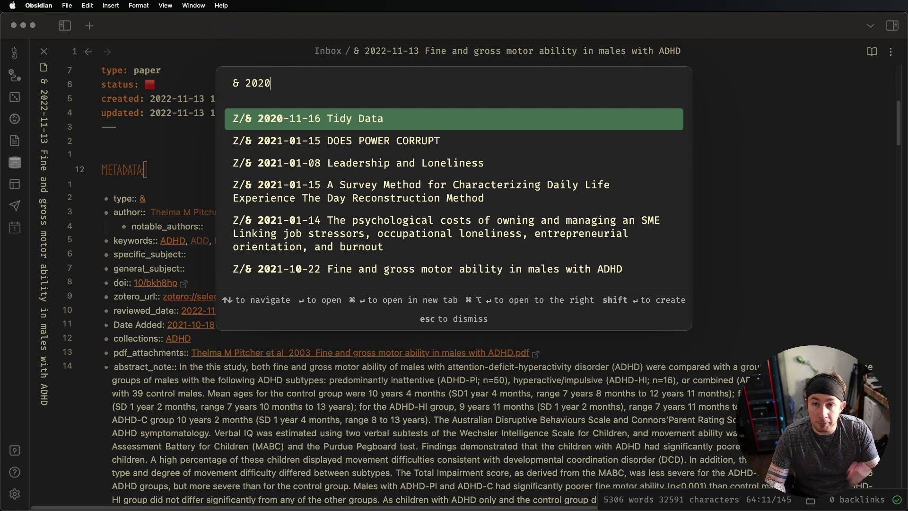
key(BackSpace)
text(1)
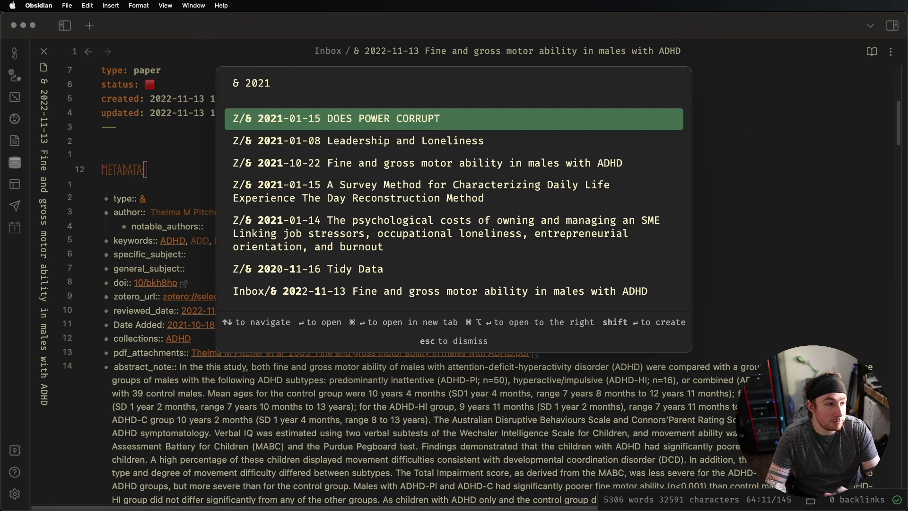
key(BackSpace)
text(2)
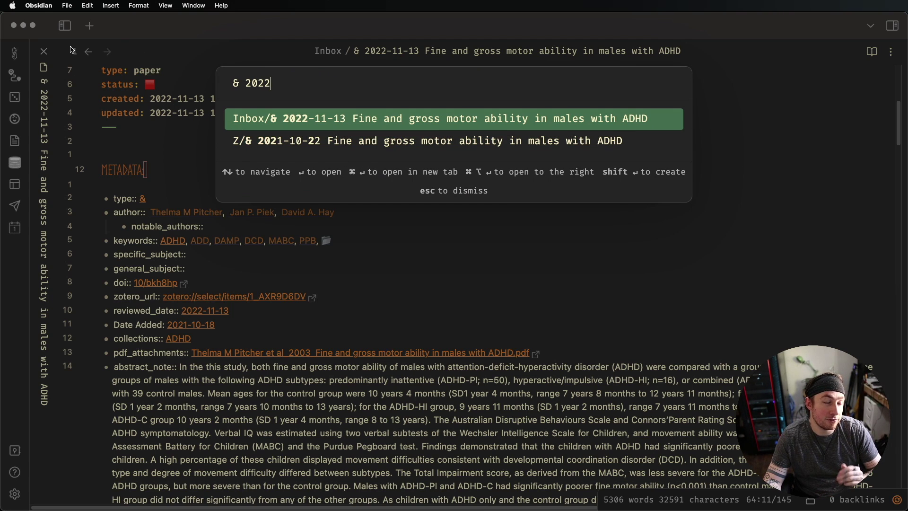
key(Escape)
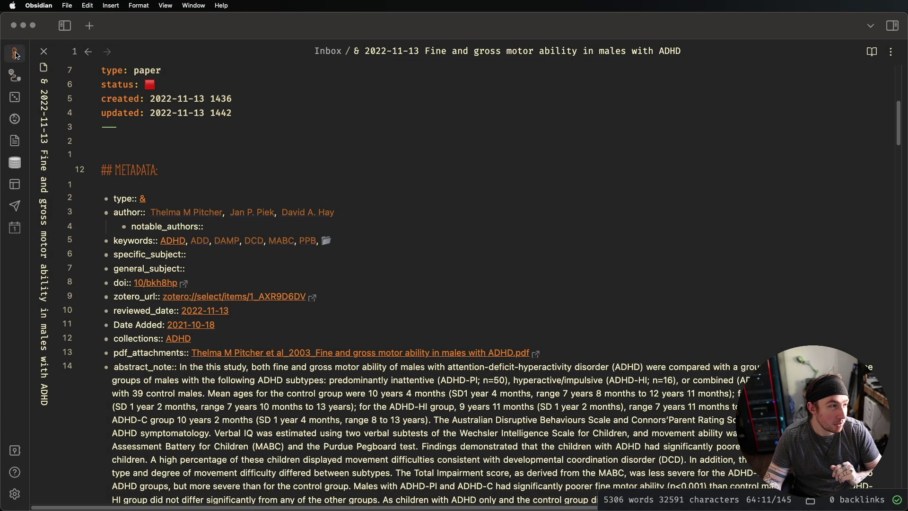
- Show the file explorer, expand the Z folder and browse its symbol-prefixed, dated notes, returning to the Utility folder
click(65, 26)
scroll(118, 198, down, 10)
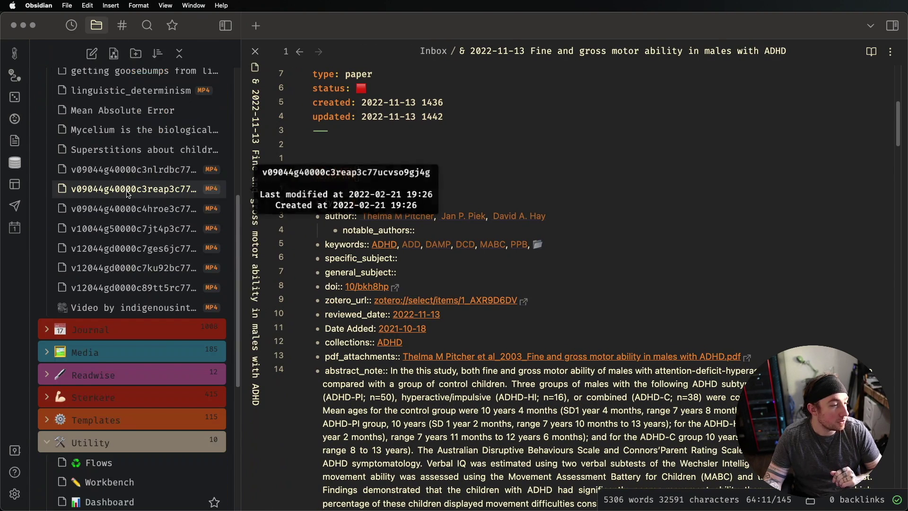
scroll(104, 394, down, 5)
click(104, 394)
scroll(118, 331, down, 8)
scroll(132, 175, down, 3)
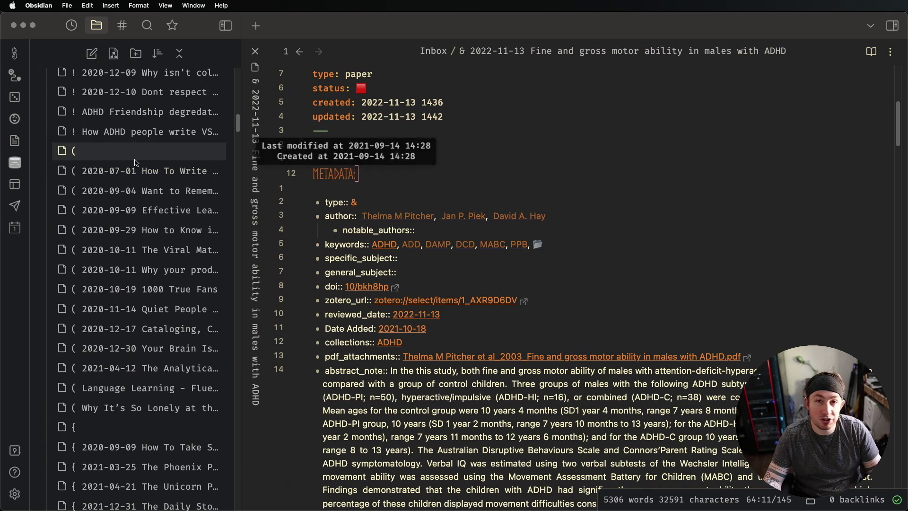
scroll(89, 118, up, 3)
scroll(119, 189, down, 4)
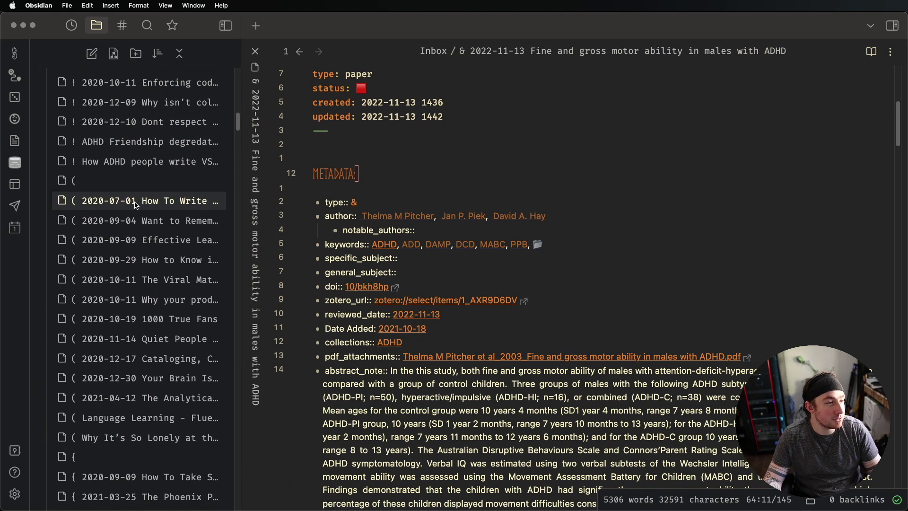
scroll(154, 325, down, 1)
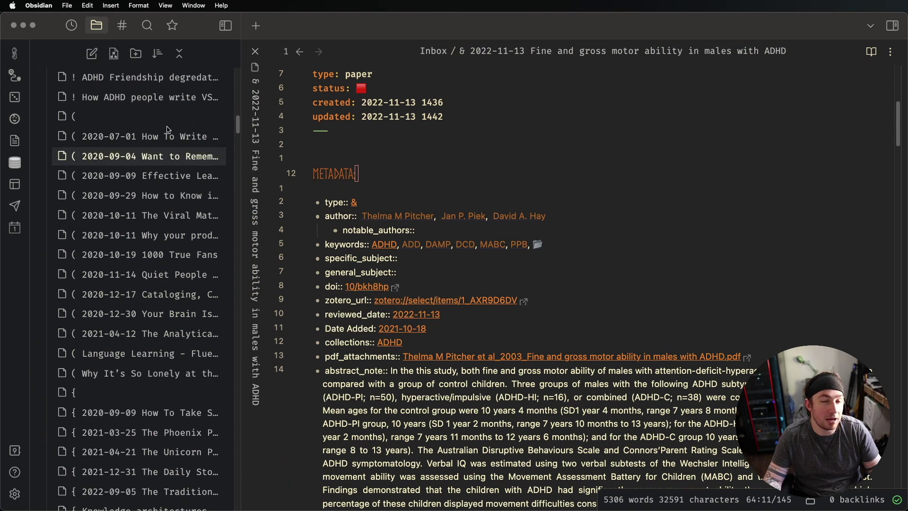
scroll(155, 298, down, 15)
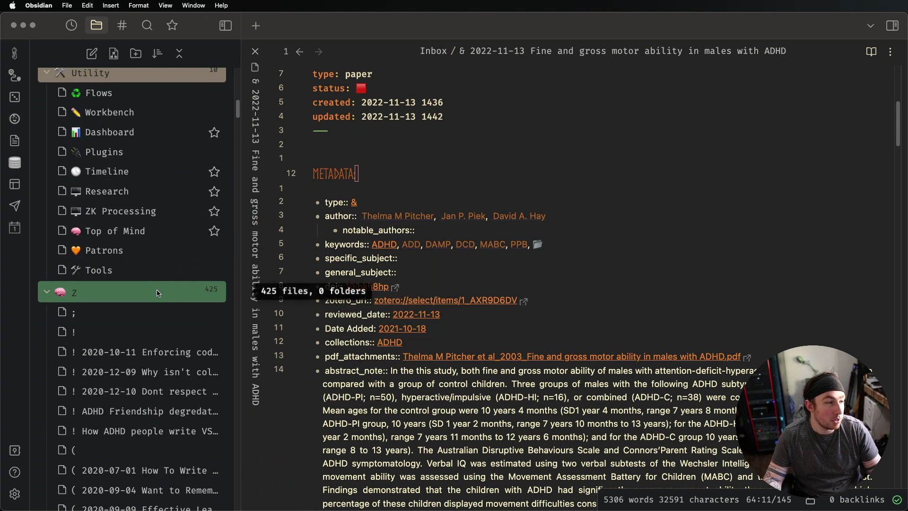
scroll(138, 256, up, 3)
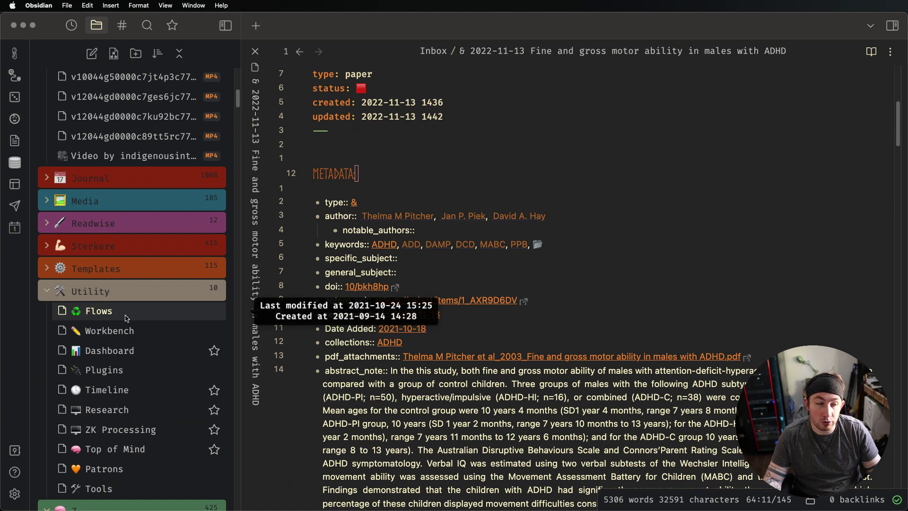
- Open the Timeline note beside the paper note and examine its Unprocessed / WIP and Processed lists, previewing the 2022-11-13 paper entry
alt+super+click(107, 390)
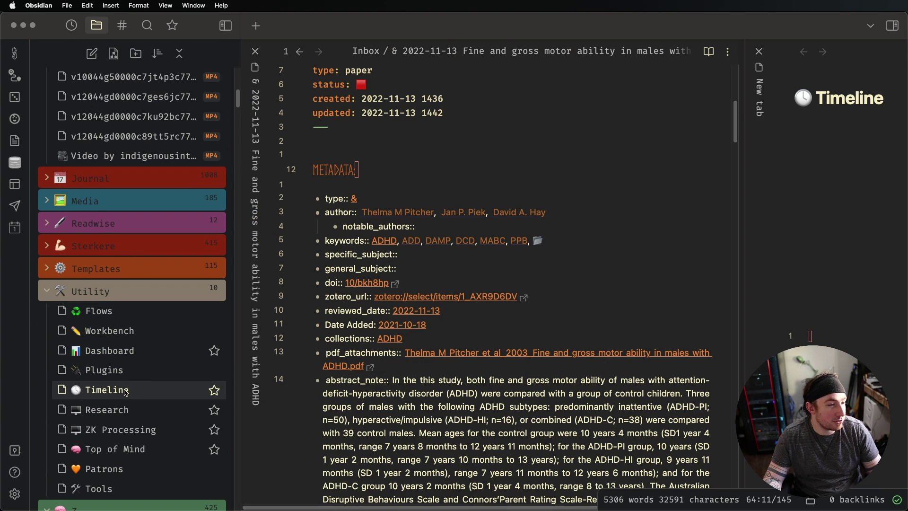
scroll(624, 202, down, 5)
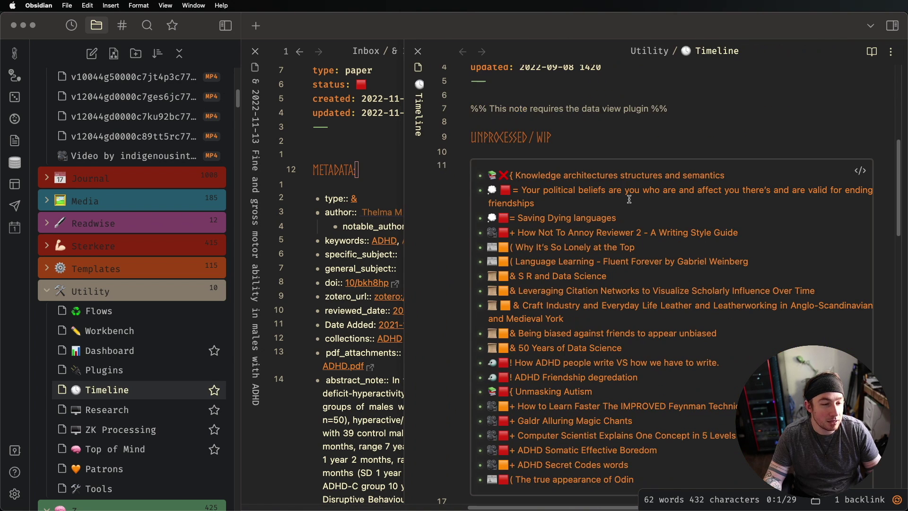
scroll(608, 145, down, 6)
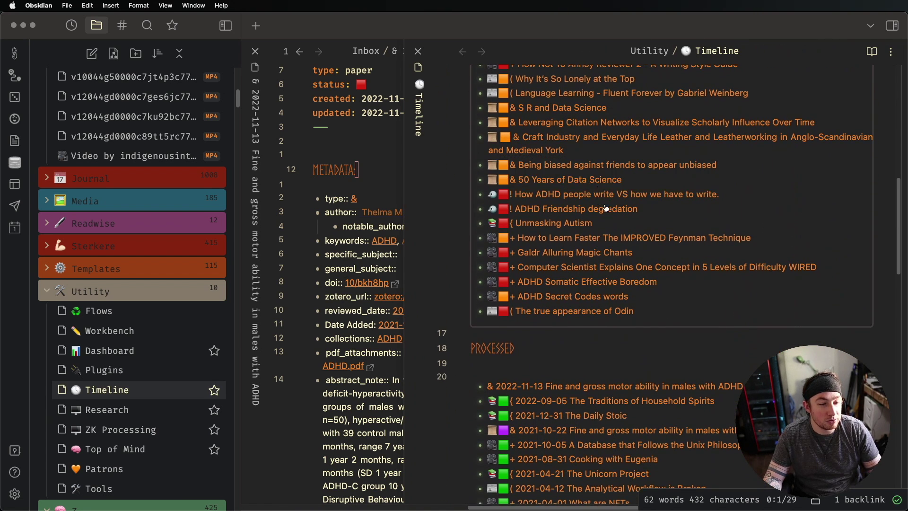
mouse_move(532, 277)
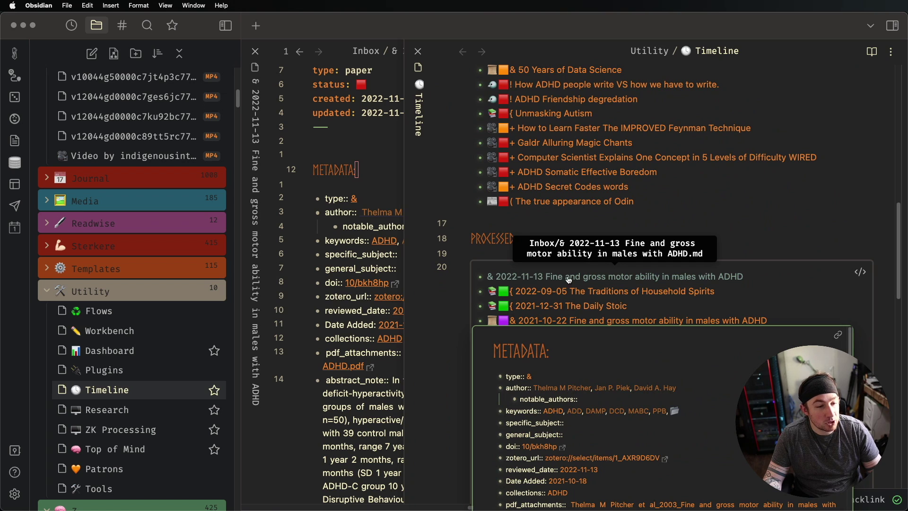
- Compare the paper note's frontmatter and type field with its Timeline entry, and close the Timeline pane
click(359, 197)
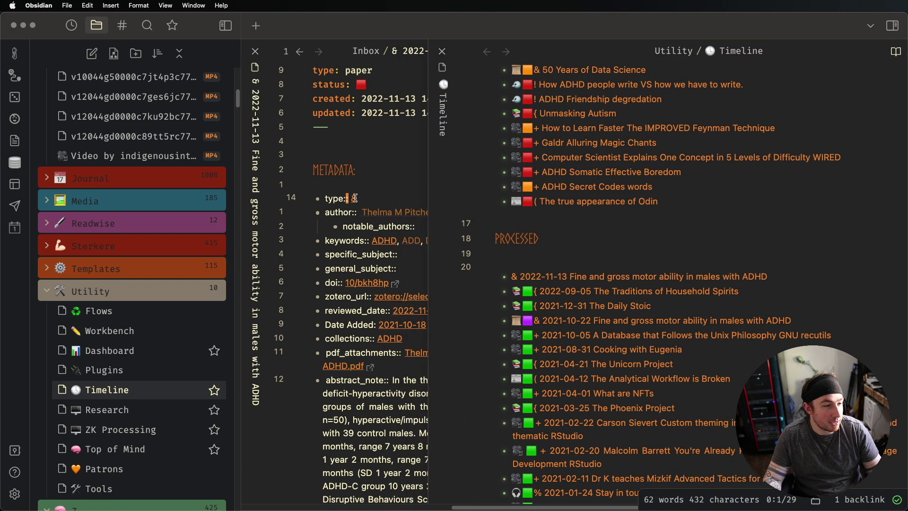
key(5)
key(k)
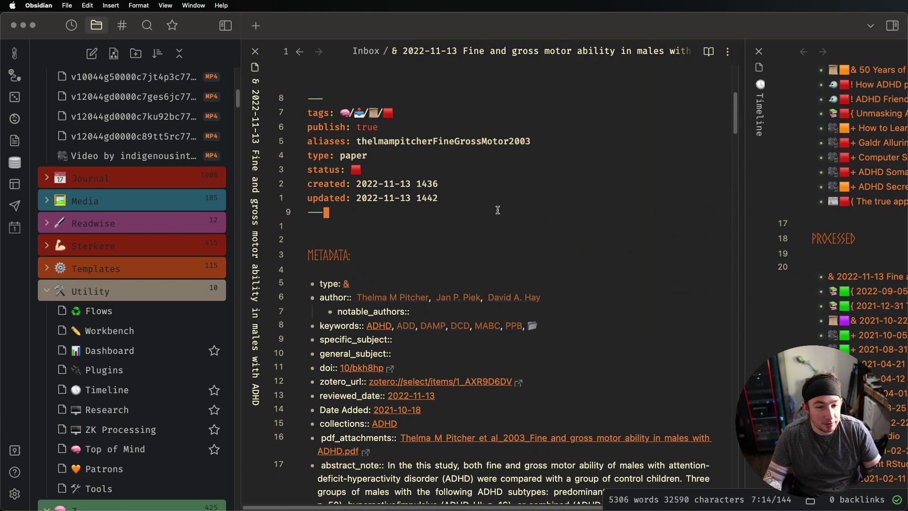
key(5)
key(j)
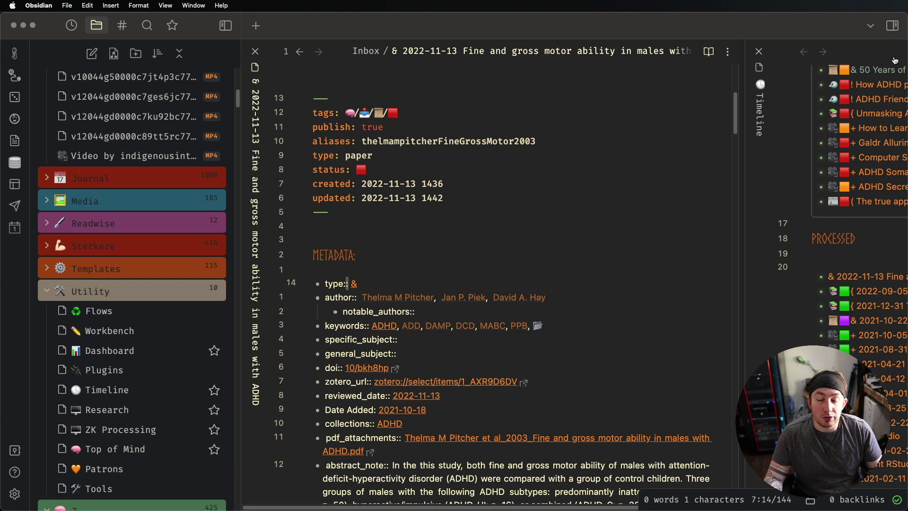
click(835, 198)
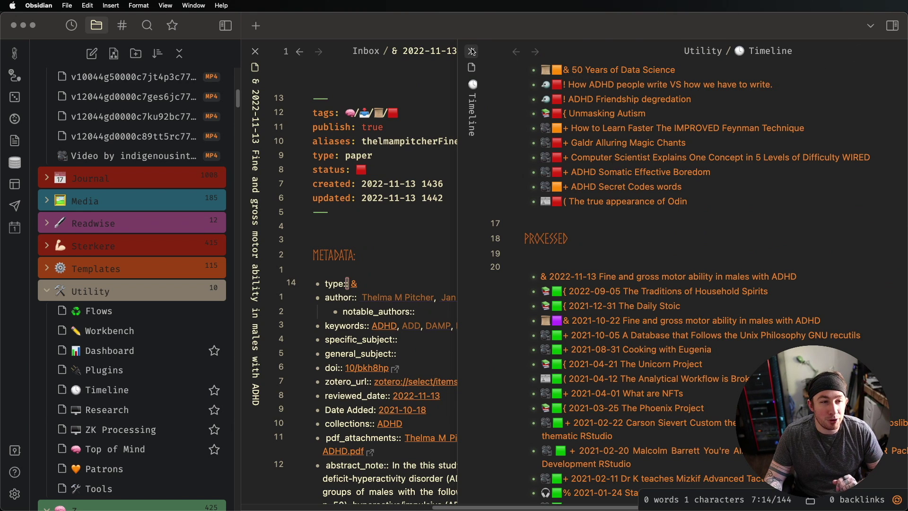
click(471, 51)
- Examine the doi and zotero_url fields under Metadata, revealing the link source of each
scroll(432, 280, down, 5)
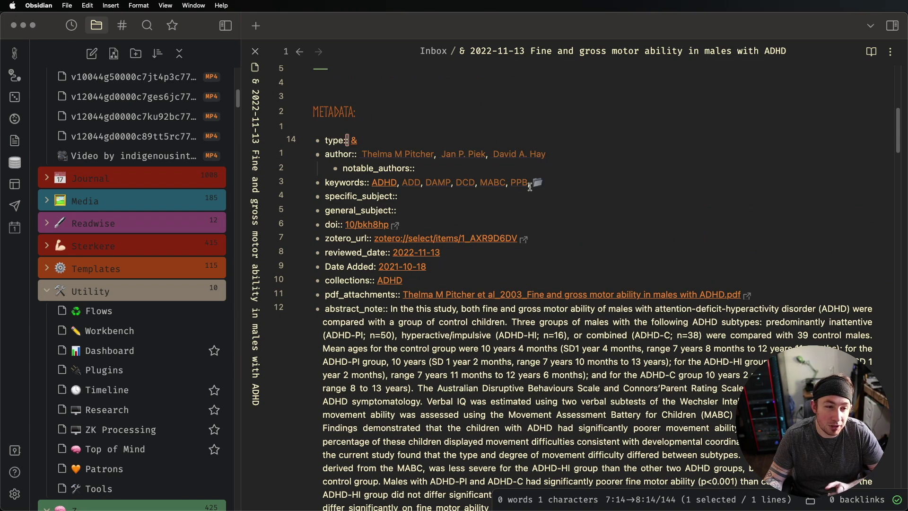
scroll(463, 210, down, 2)
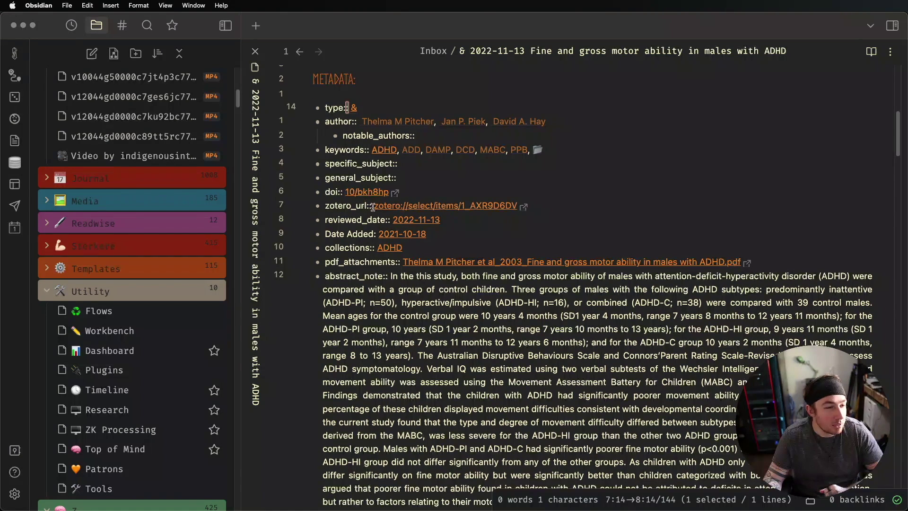
click(476, 194)
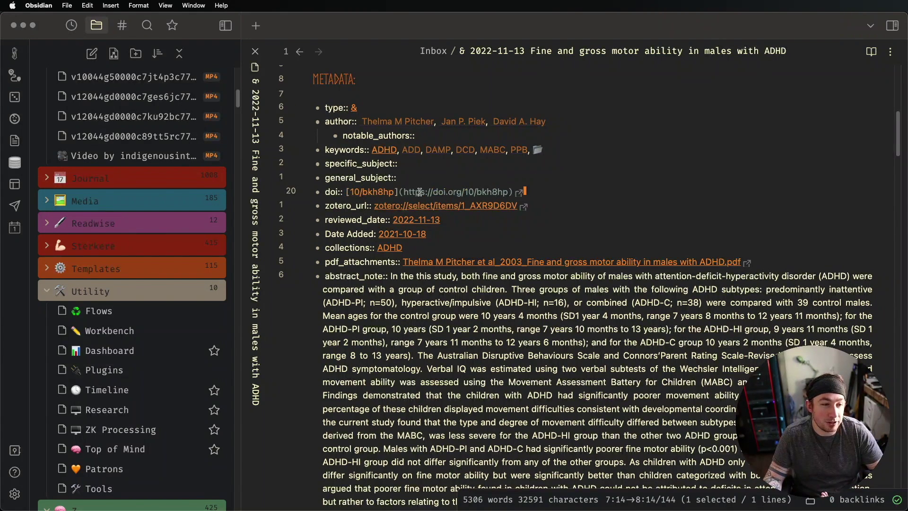
click(558, 207)
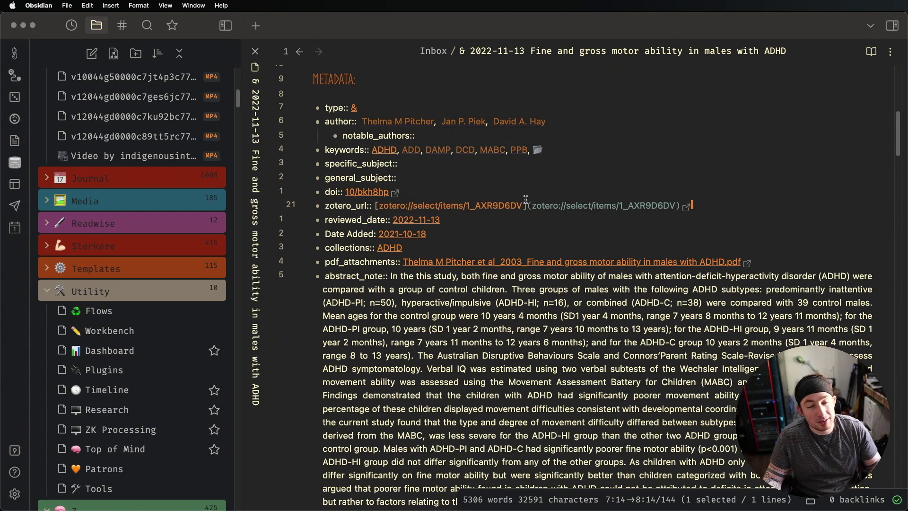
- Inspect the reviewed_date, Date Added and collections link sources, highlight the abstract_note text and view the Citation and following sections
scroll(668, 202, down, 2)
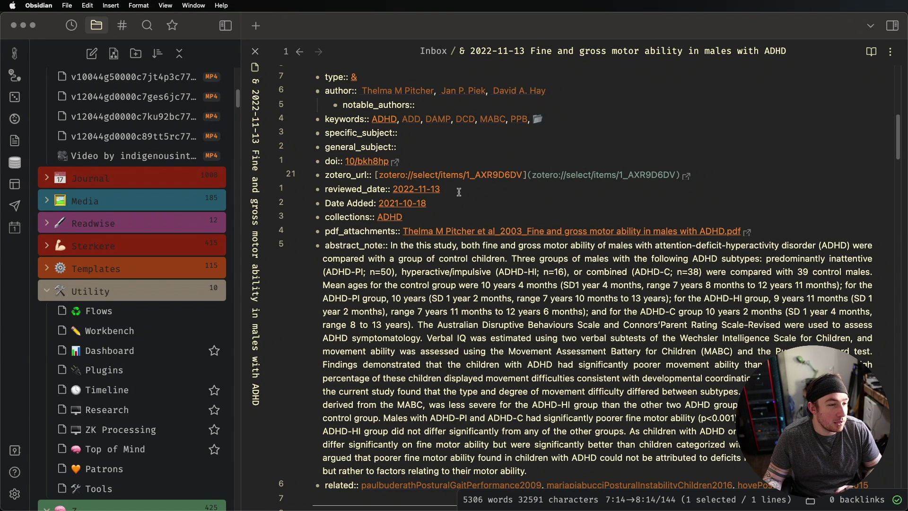
click(434, 189)
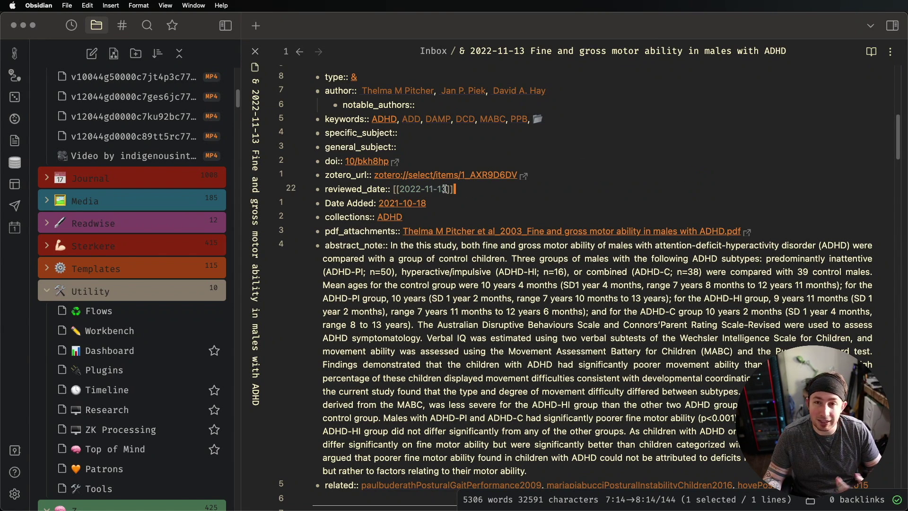
click(464, 205)
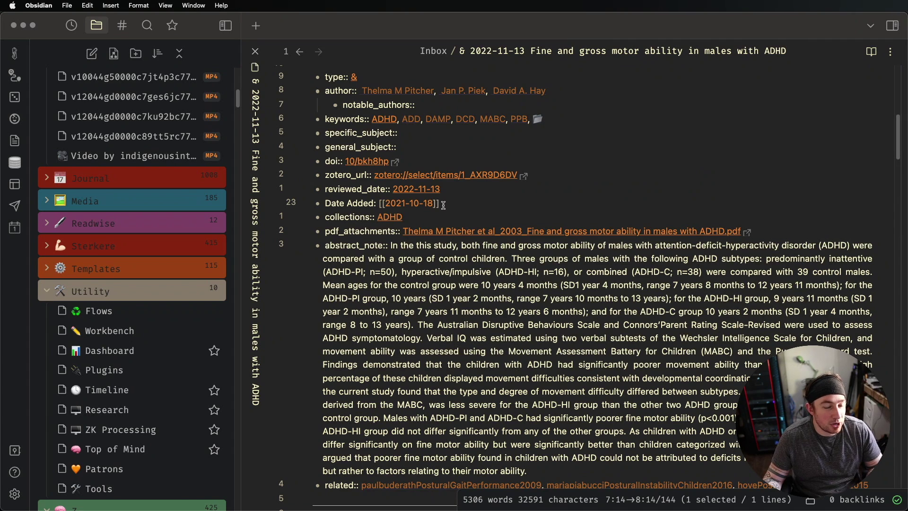
click(461, 216)
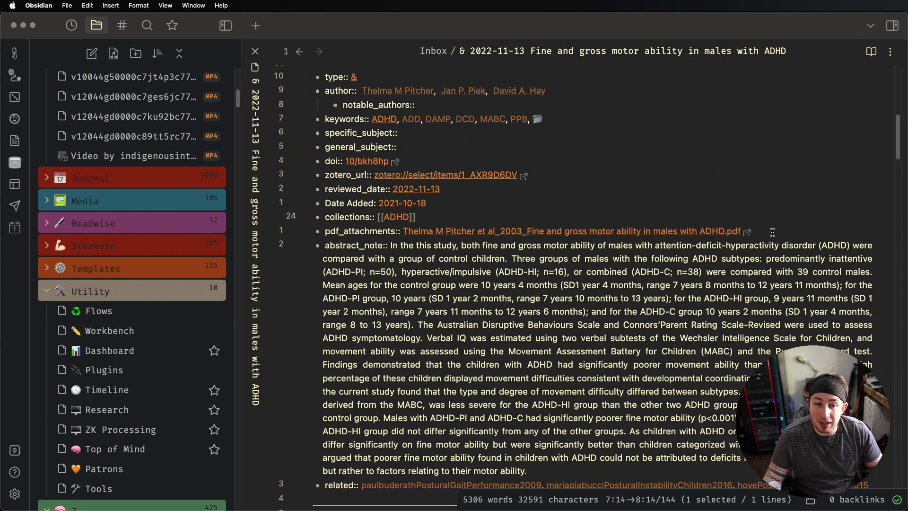
drag(447, 258, 553, 431)
scroll(558, 385, down, 9)
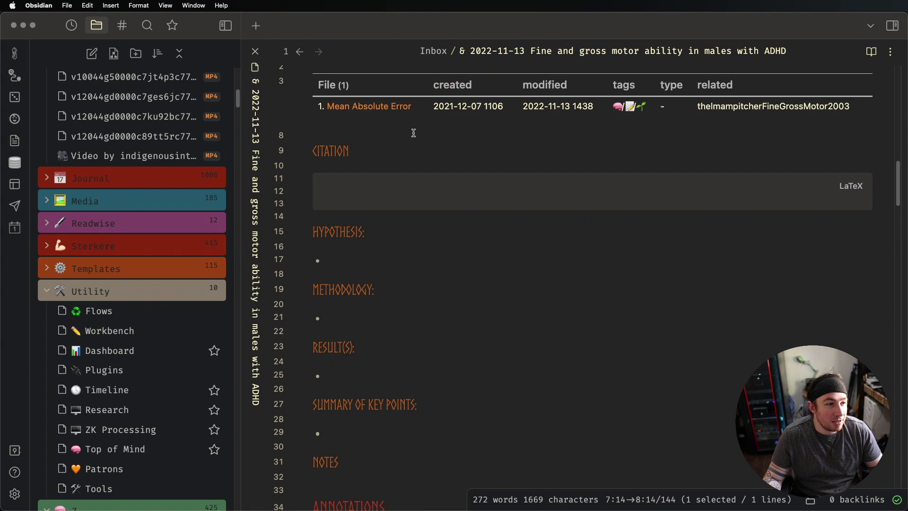
- Examine the related field's linked citekeys at the end of the Metadata list and the Dataview table beneath it
scroll(412, 133, up, 3)
click(345, 216)
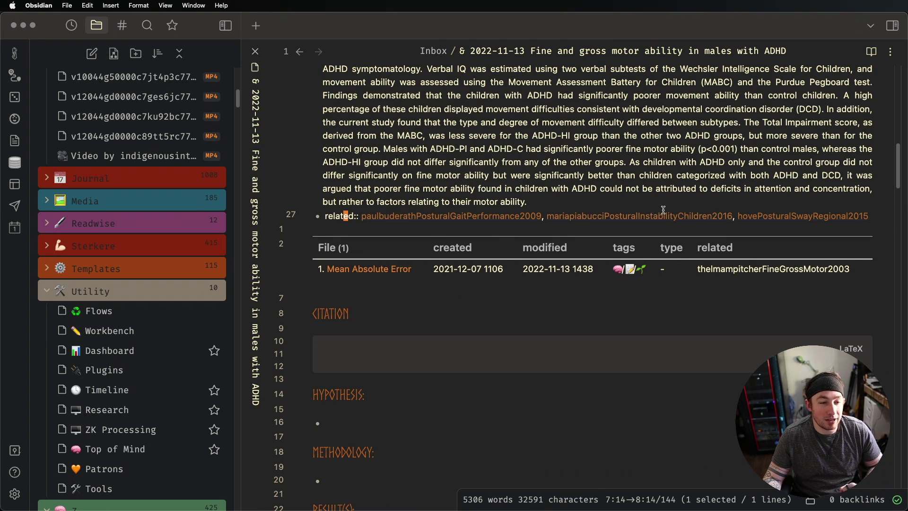
click(346, 215)
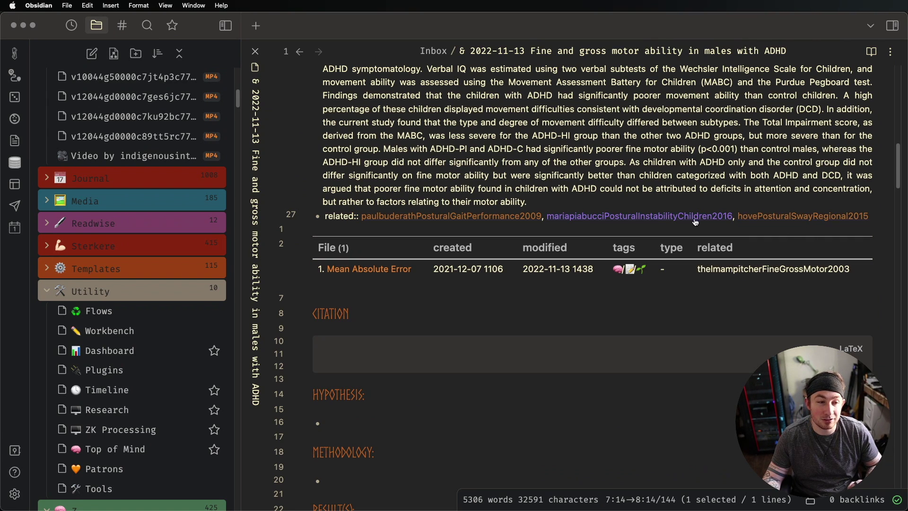
- Review the note's sections from Citation through Notes and the colour-highlighted quotes at the start of Annotations
scroll(570, 260, down, 2)
scroll(570, 260, down, 10)
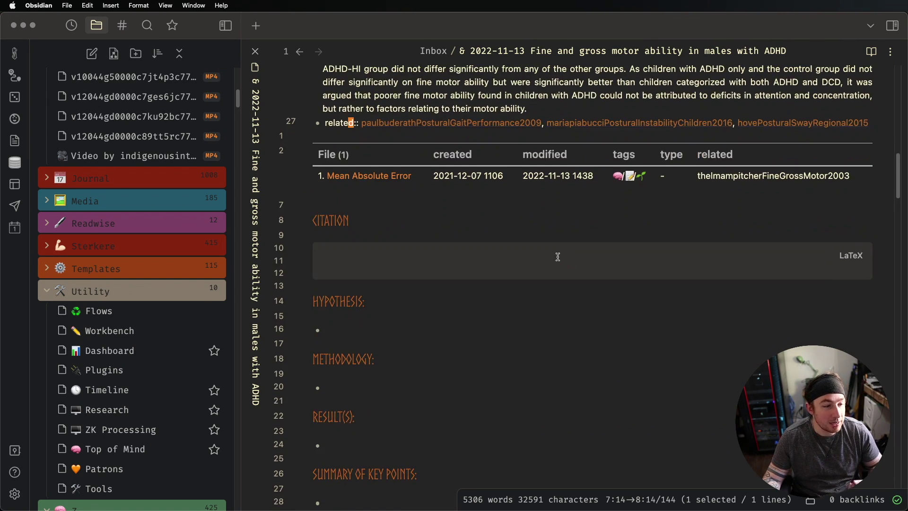
scroll(539, 199, down, 7)
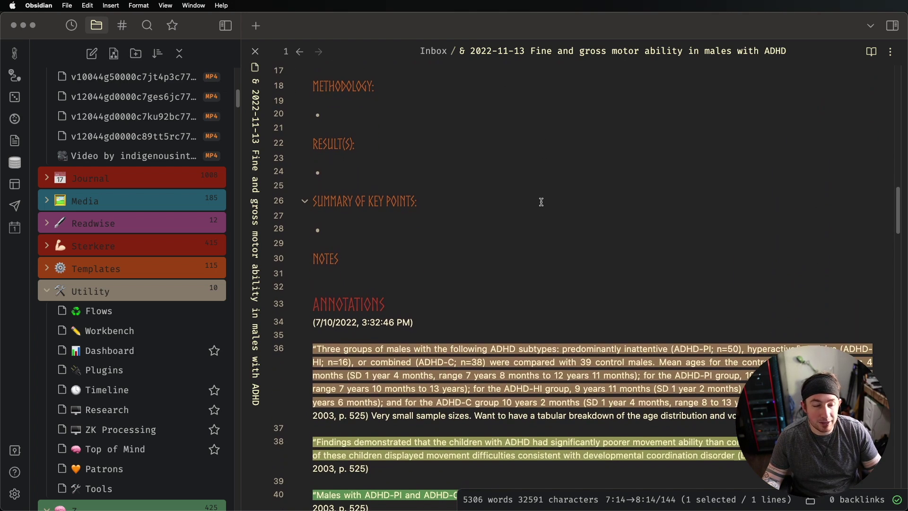
scroll(378, 260, up, 6)
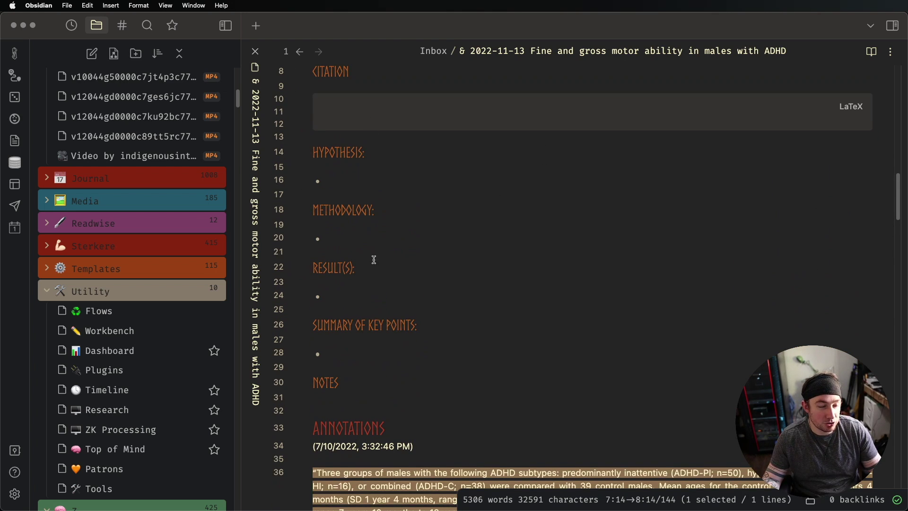
scroll(372, 241, down, 16)
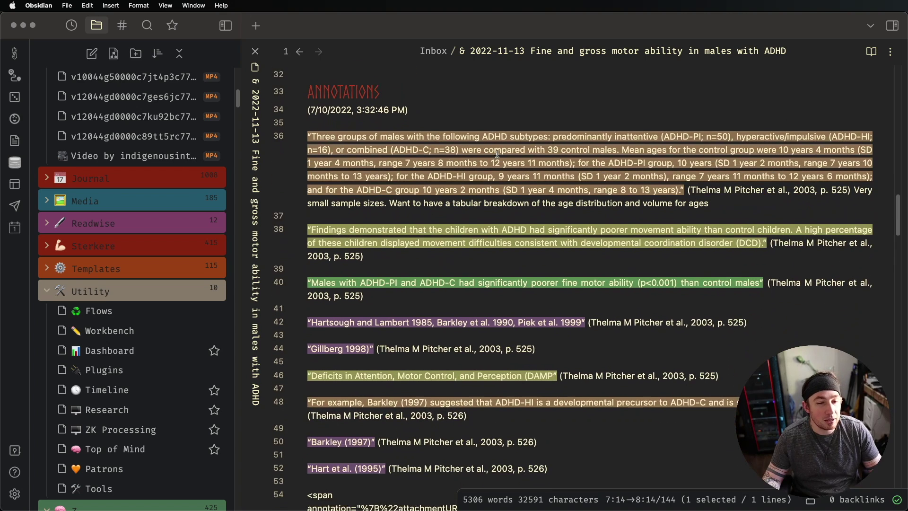
scroll(520, 158, down, 1)
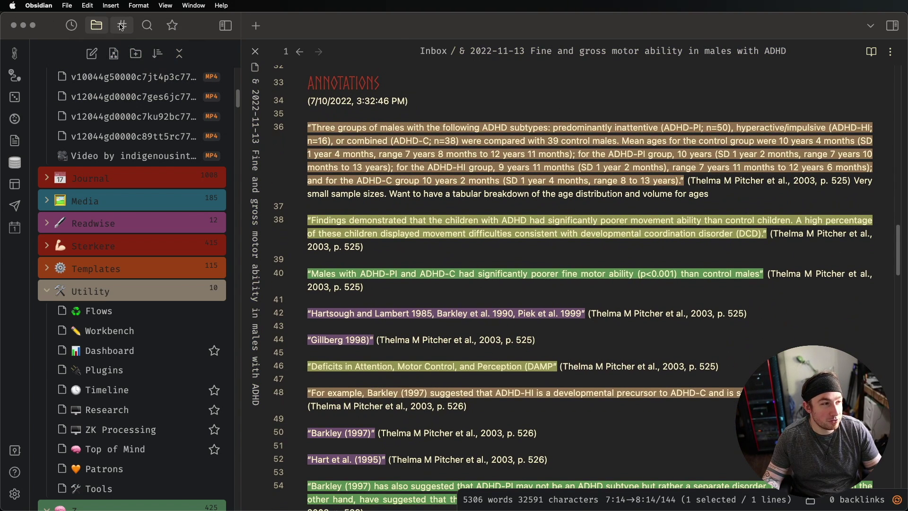
- Collapse the file sidebar and review the remaining annotations and the closing sections from Context to Cited References
click(225, 25)
scroll(473, 282, down, 20)
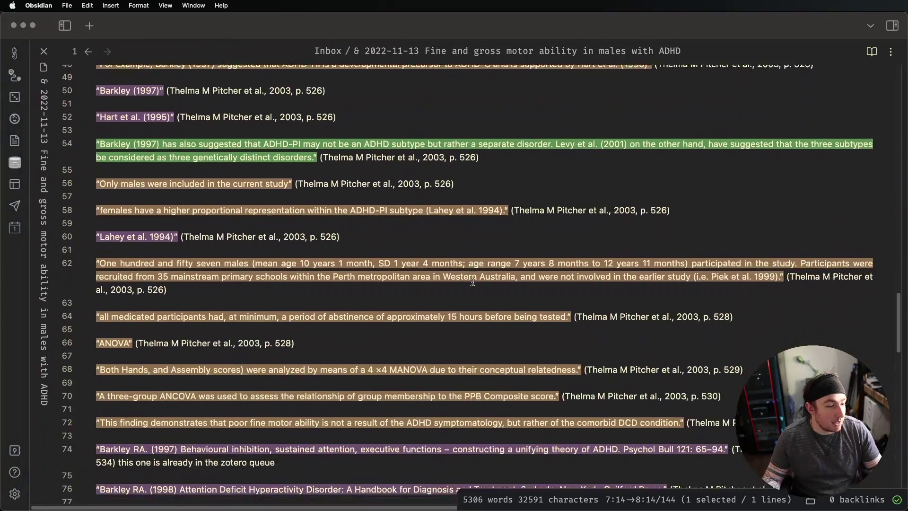
scroll(427, 270, up, 3)
scroll(233, 97, up, 3)
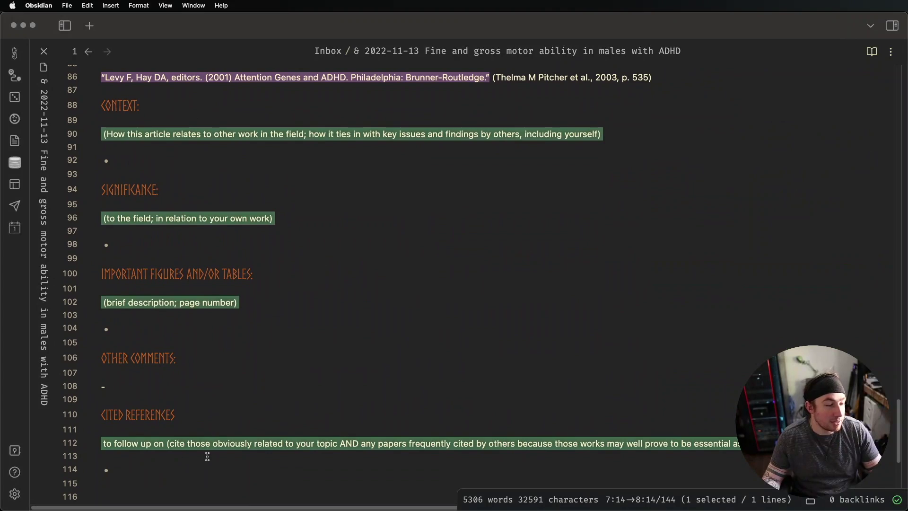
scroll(284, 203, up, 6)
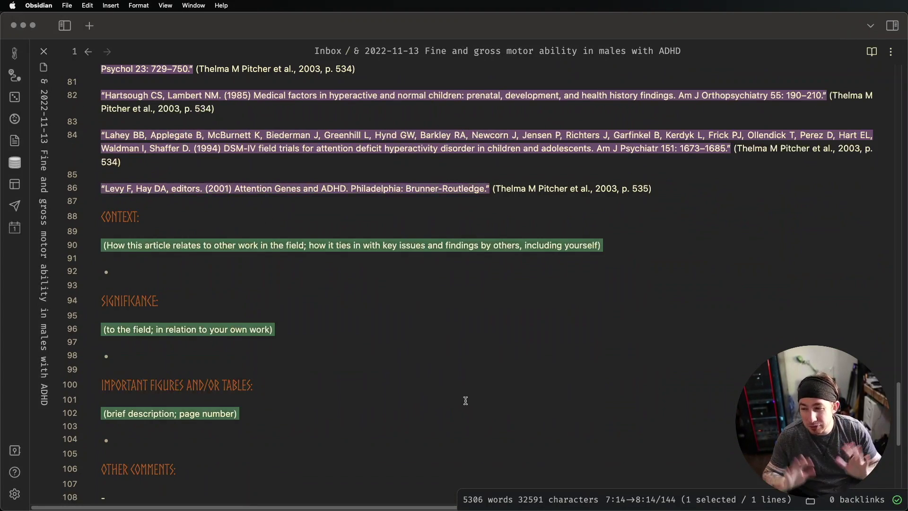
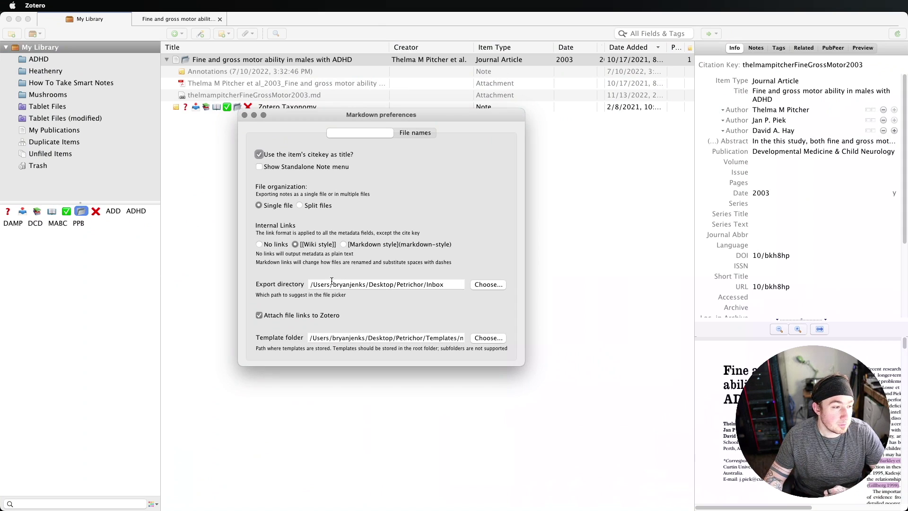
- In Zotero's Markdown preferences, inspect the export directory and toggle Attach file links to Zotero off and back on
click(459, 283)
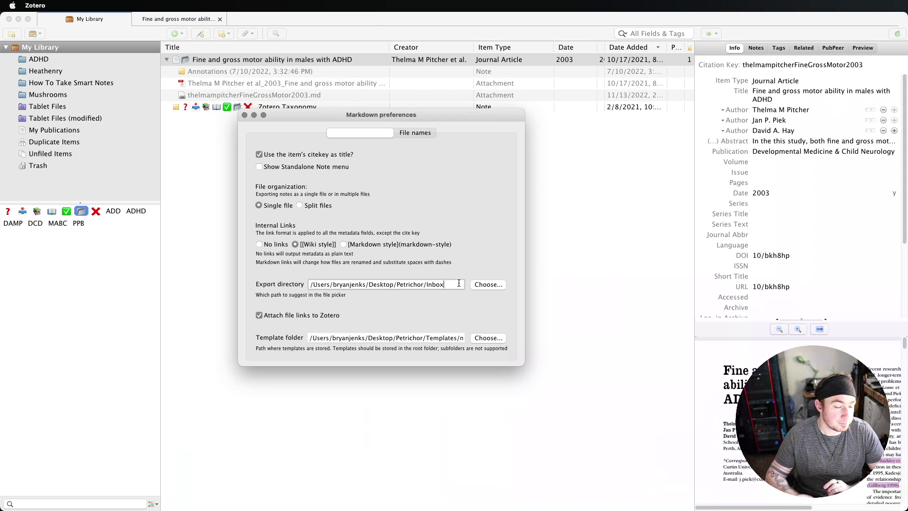
click(331, 317)
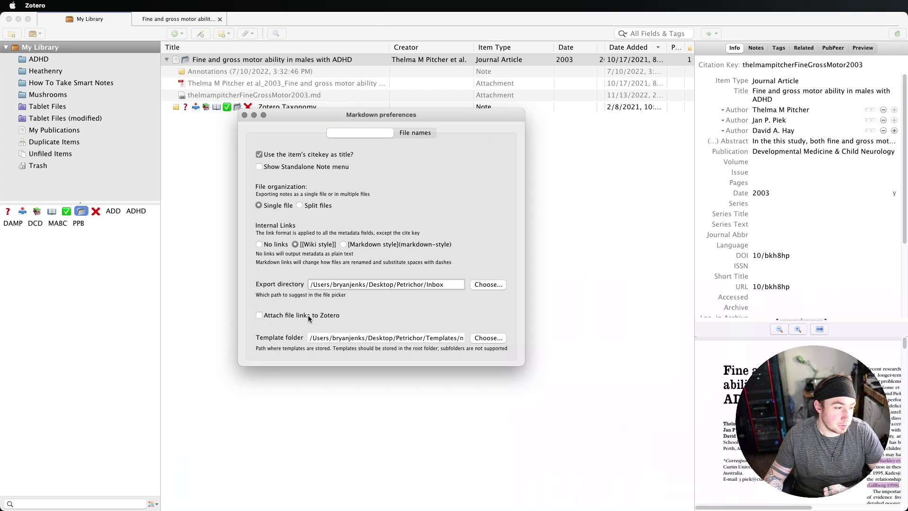
click(308, 319)
- Inspect the template folder path by highlighting its Templates and mdnotes parts, and close the Markdown preferences
drag(344, 337, 447, 334)
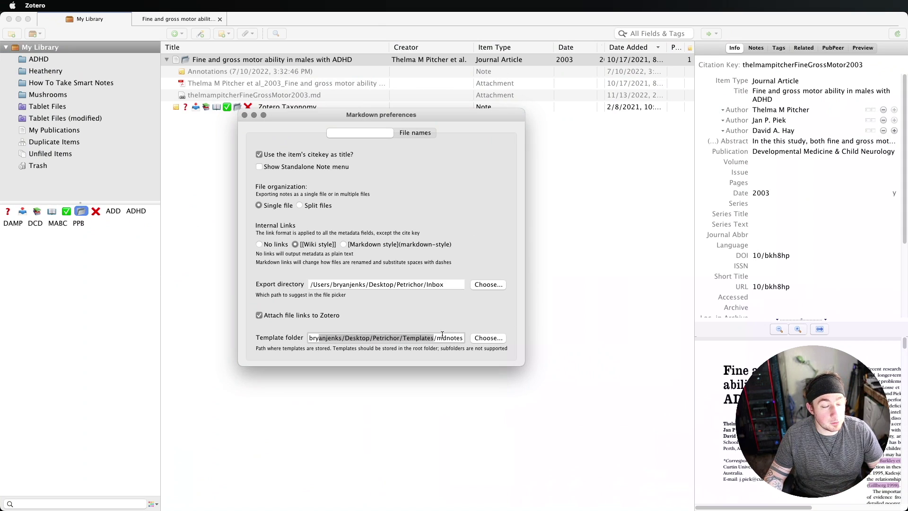
click(445, 338)
drag(437, 338, 467, 338)
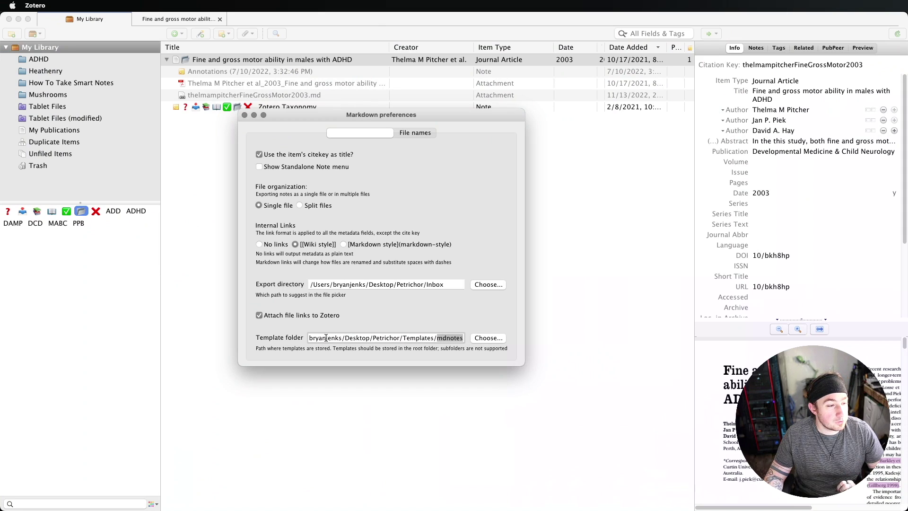
drag(326, 337, 366, 337)
double_click(431, 337)
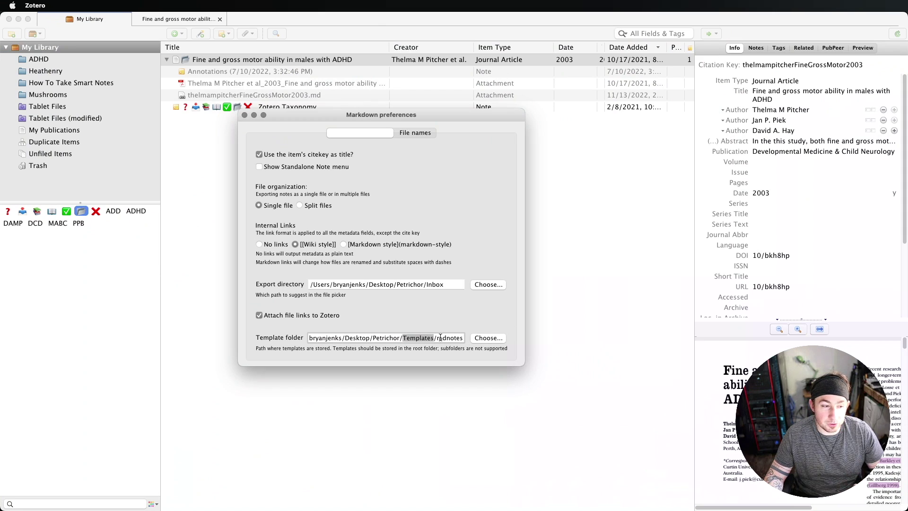
drag(438, 338, 464, 338)
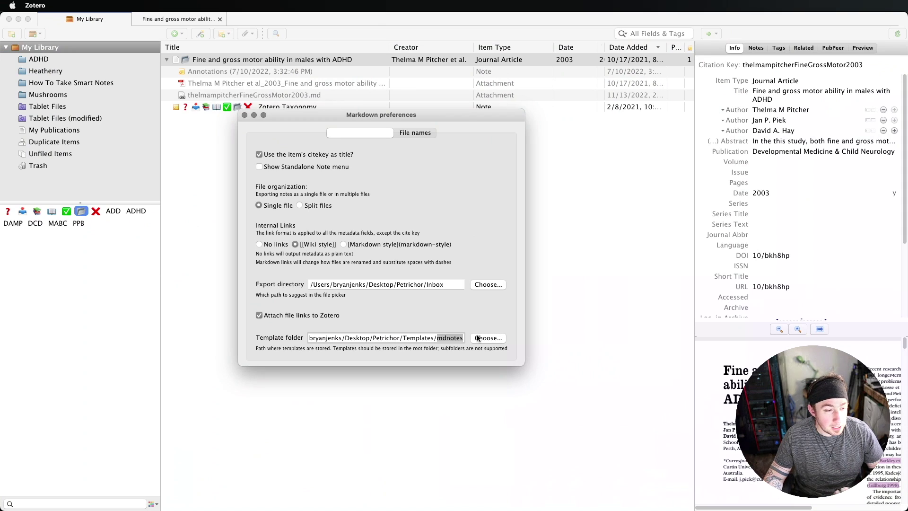
click(245, 115)
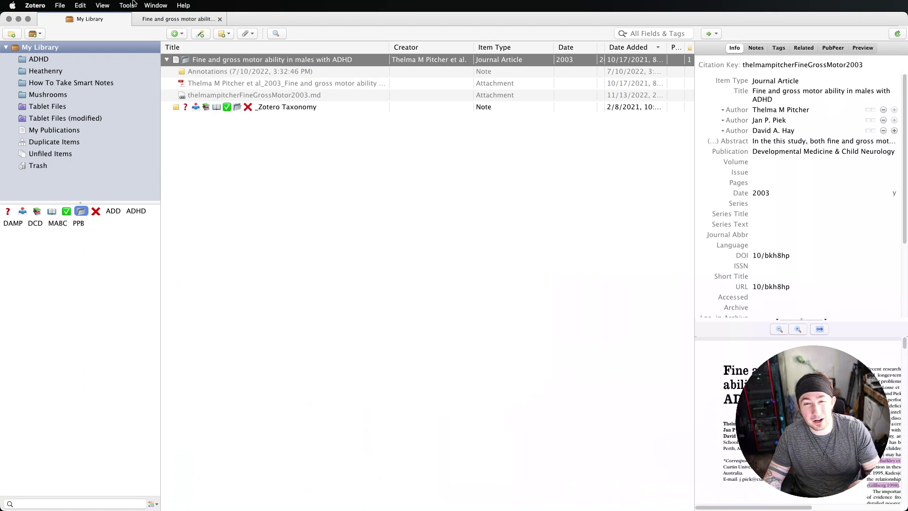
- Open the Config Editor from Zotero's advanced preferences, accept the risk warning, and filter the settings by "mdnotes"
click(38, 4)
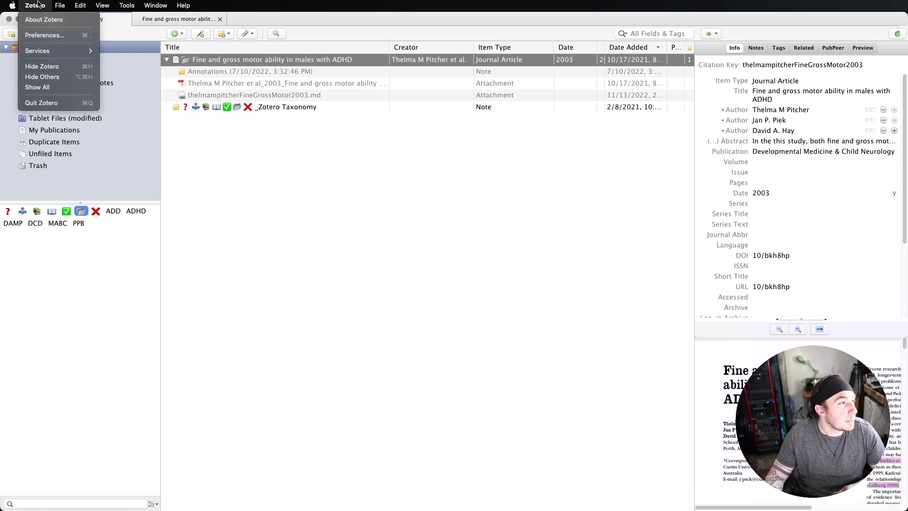
click(47, 35)
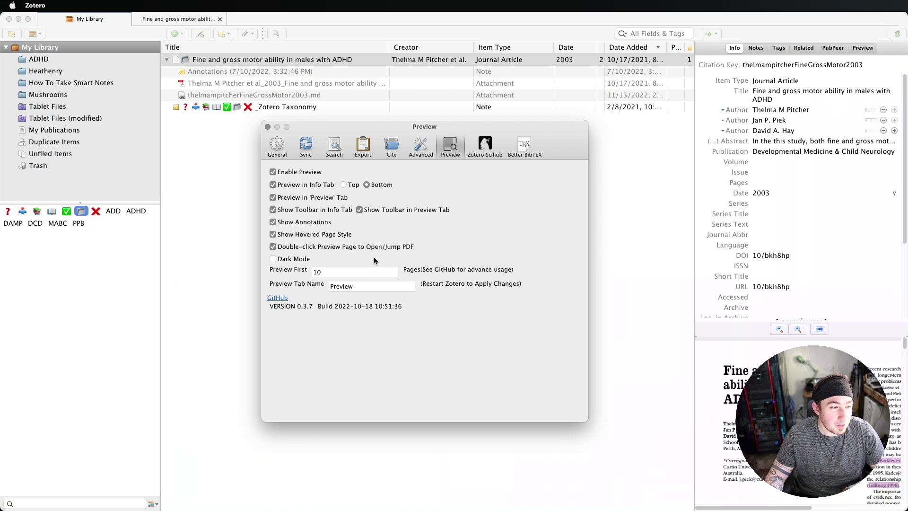
click(279, 152)
click(423, 147)
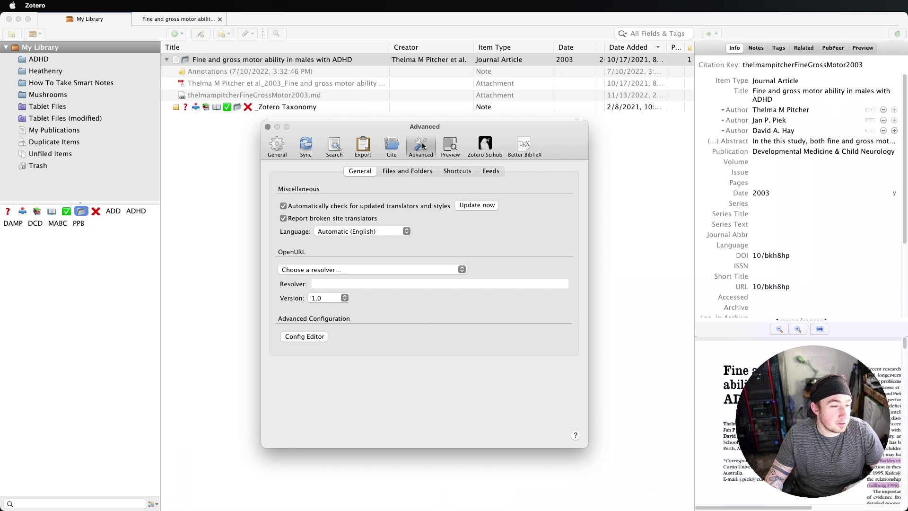
click(305, 336)
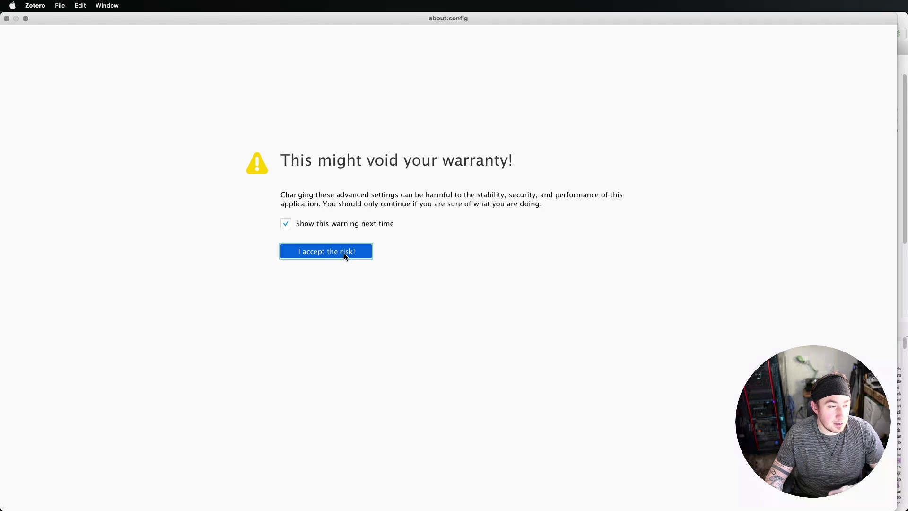
click(365, 251)
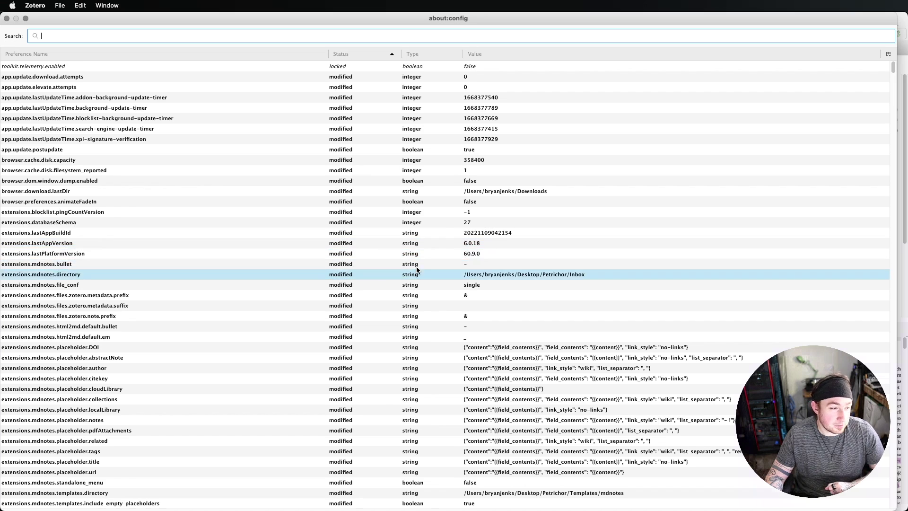
text(mdnotes)
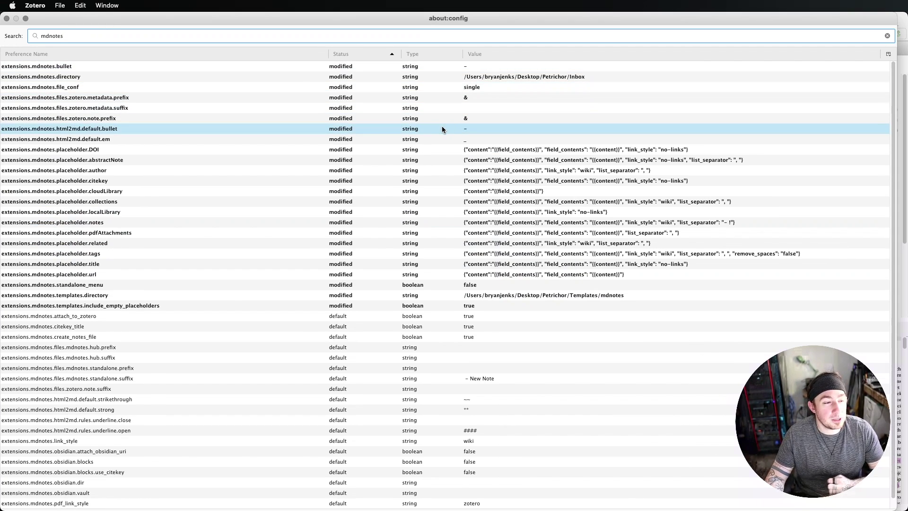
- Examine the Mdnotes note prefix and the DOI, citekey and author placeholder settings, comparing their link_style values
click(459, 118)
scroll(588, 243, down, 1)
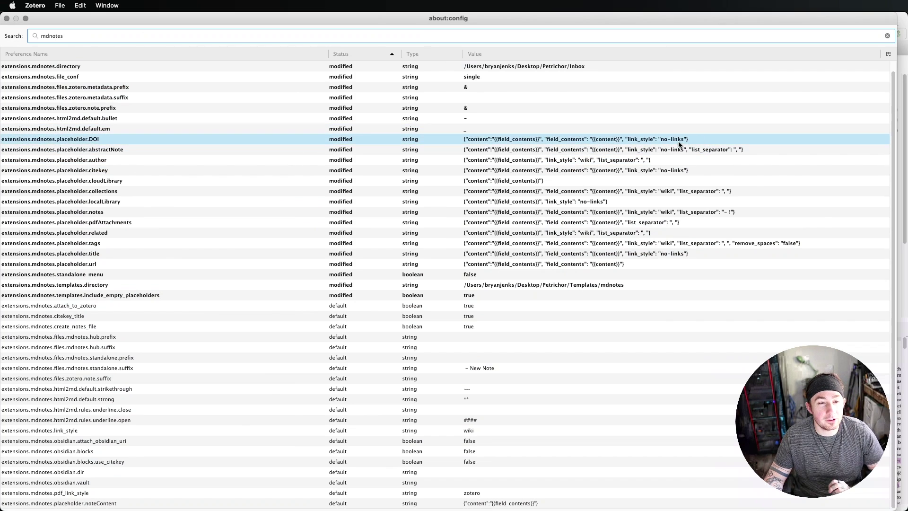
click(132, 140)
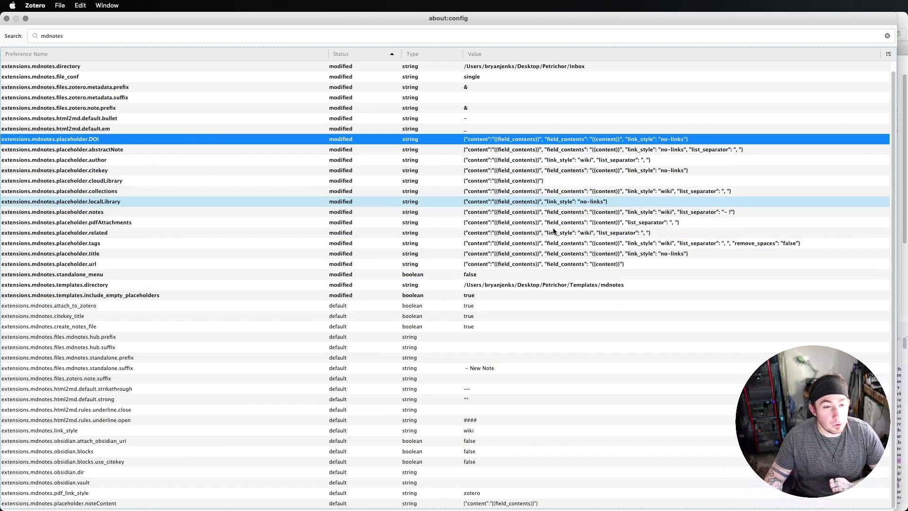
click(672, 172)
click(644, 163)
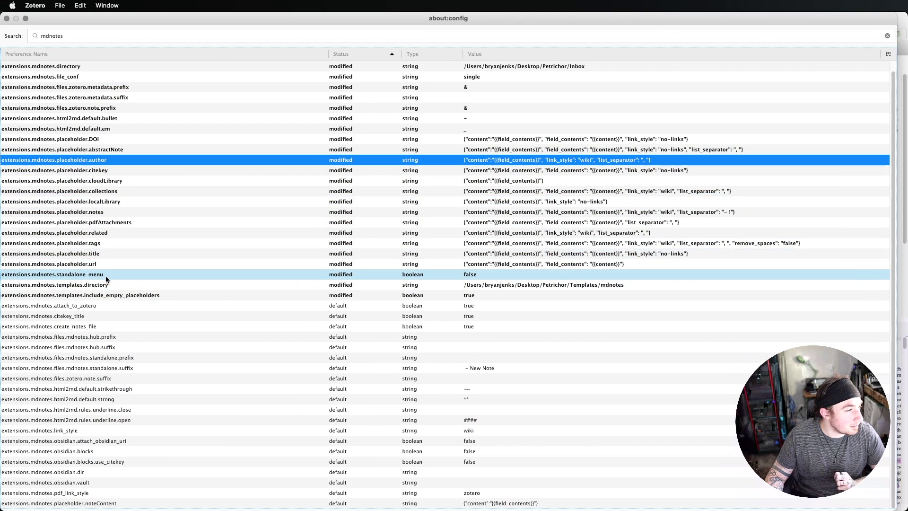
- Change link_style to "no-links" in the extensions.mdnotes.placeholder.related string and save the setting
double_click(579, 238)
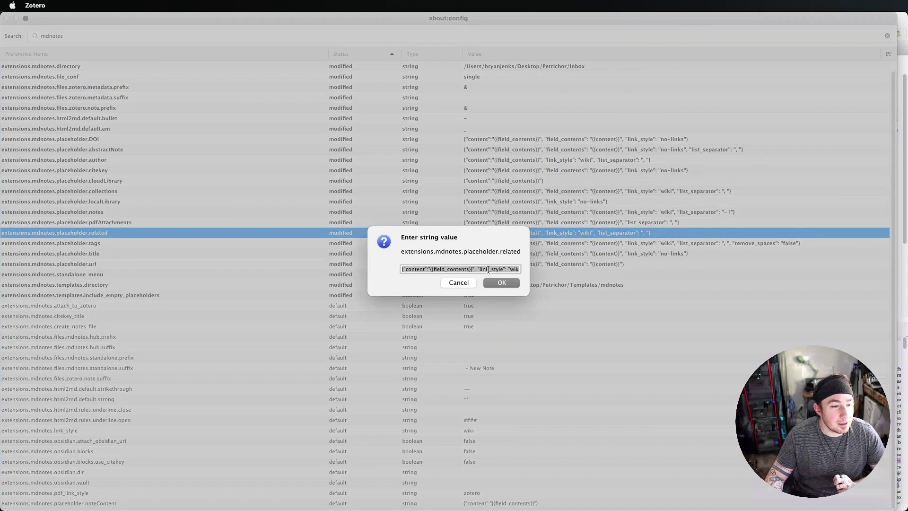
click(508, 269)
double_click(508, 268)
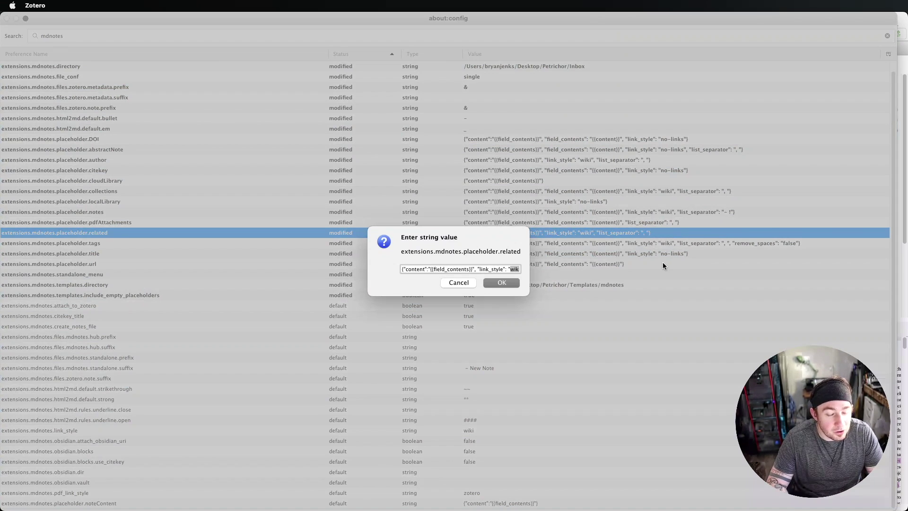
text(no-links)
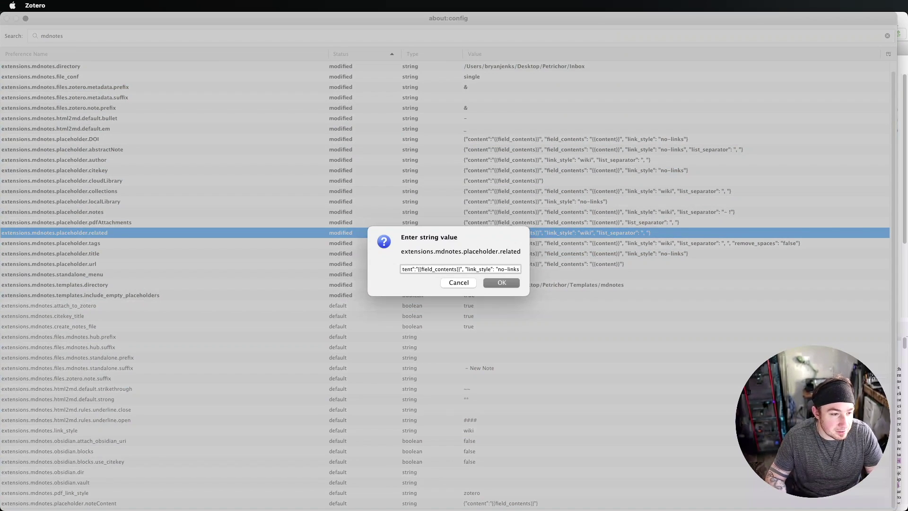
key(Right)
key(Right)
key(Right)
key(Right)
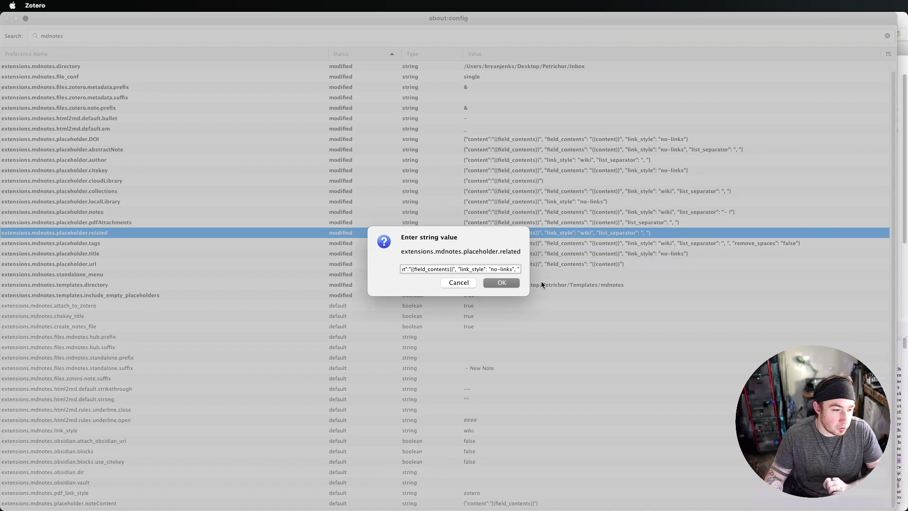
click(502, 283)
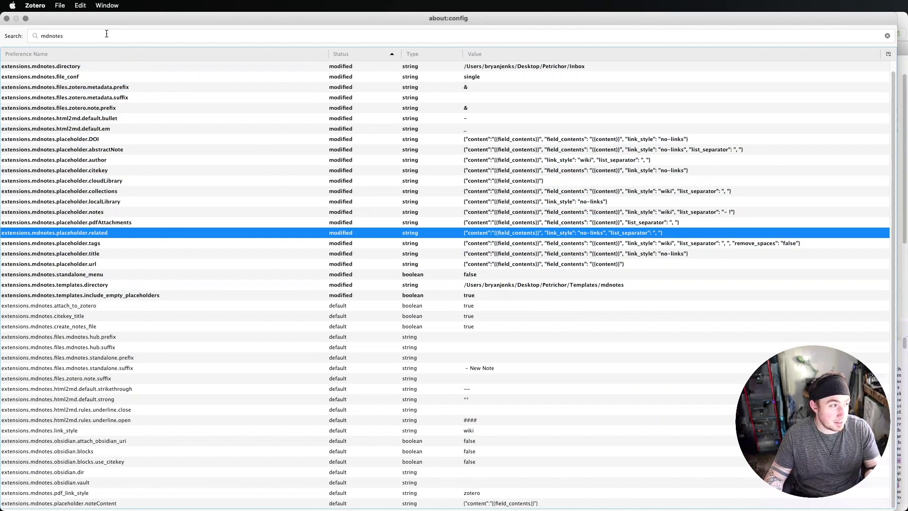
- Close the Config Editor and the preferences window, and switch to the paper note in Obsidian
click(7, 18)
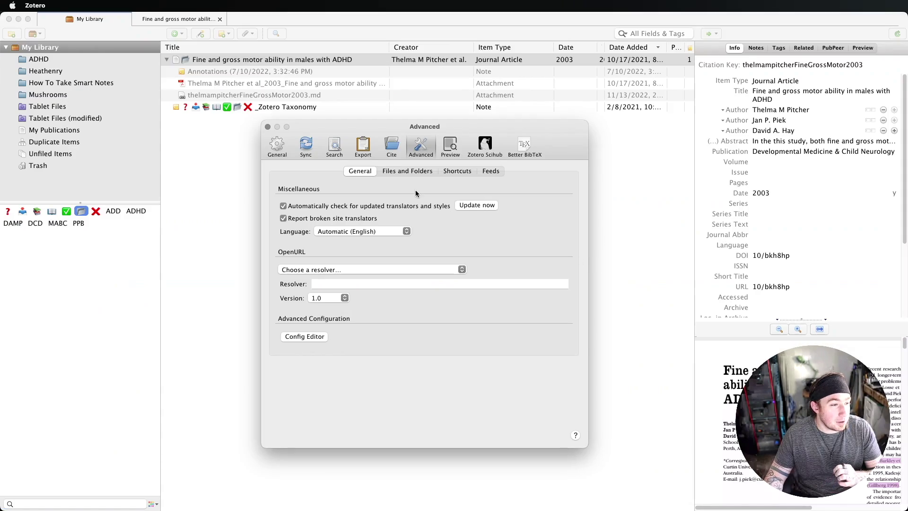
click(268, 127)
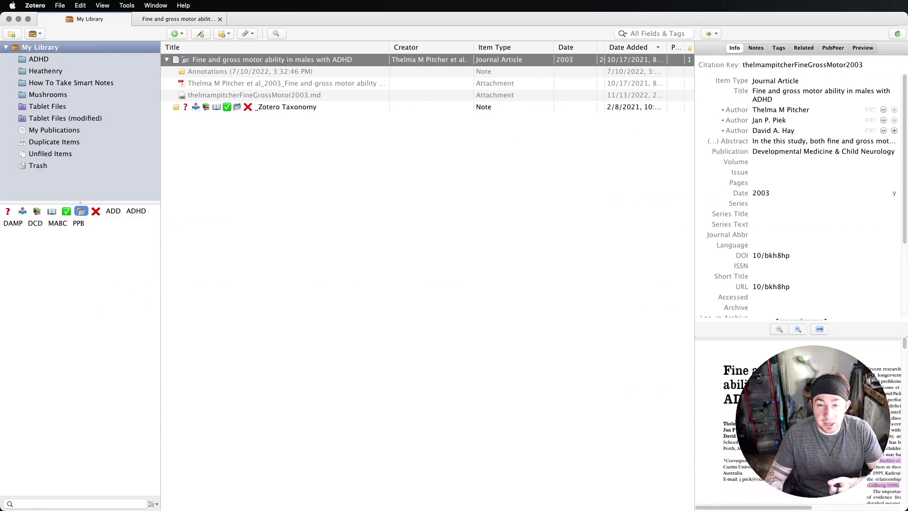
key(super+Tab)
key(ctrl+Up)
click(707, 321)
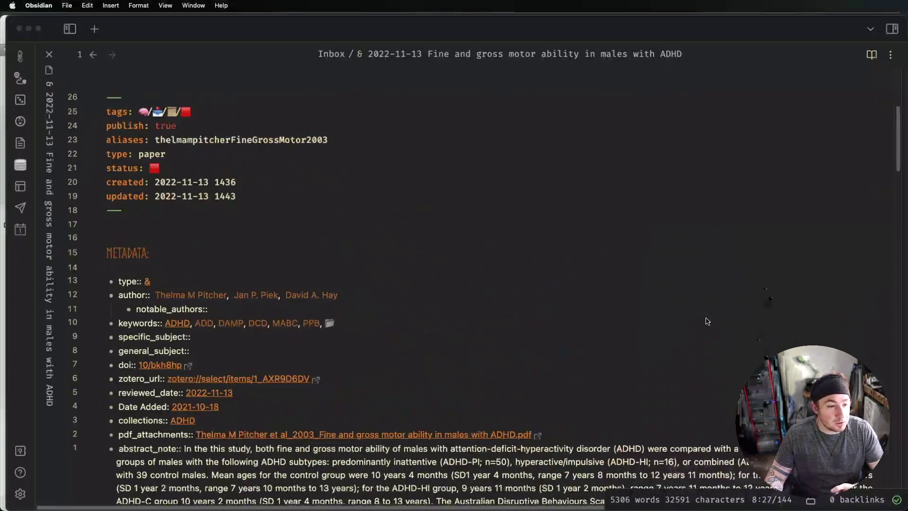
- Close the paper note in Obsidian, switch to Zotero and delete the exported Markdown attachment under the ADHD motor ability paper
key(super+w)
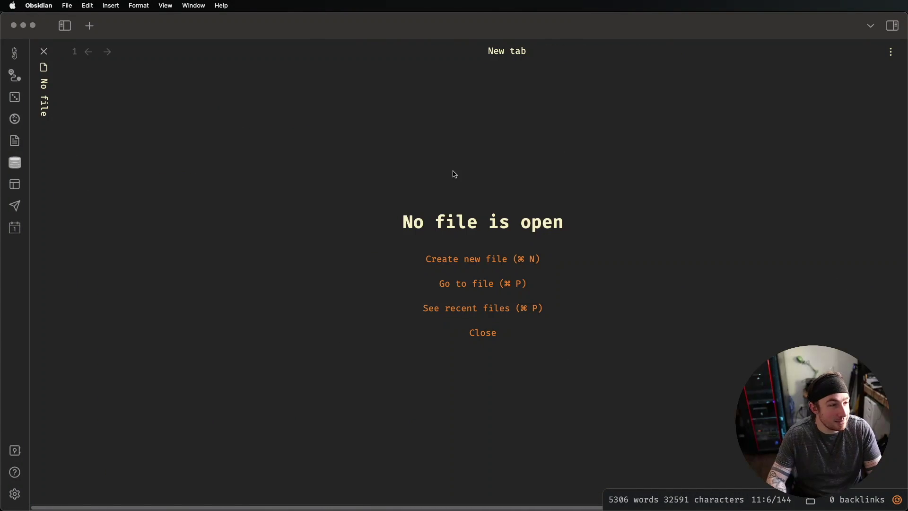
key(ctrl+Up)
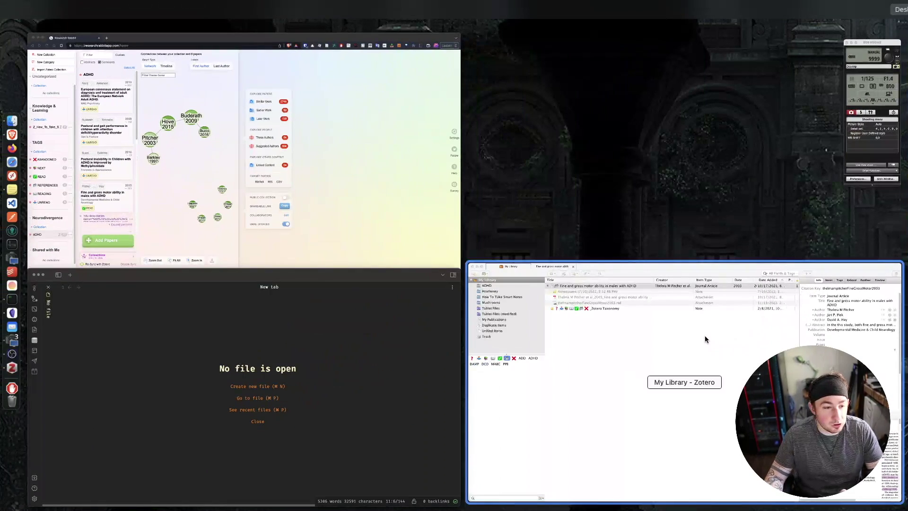
click(705, 339)
right_click(283, 59)
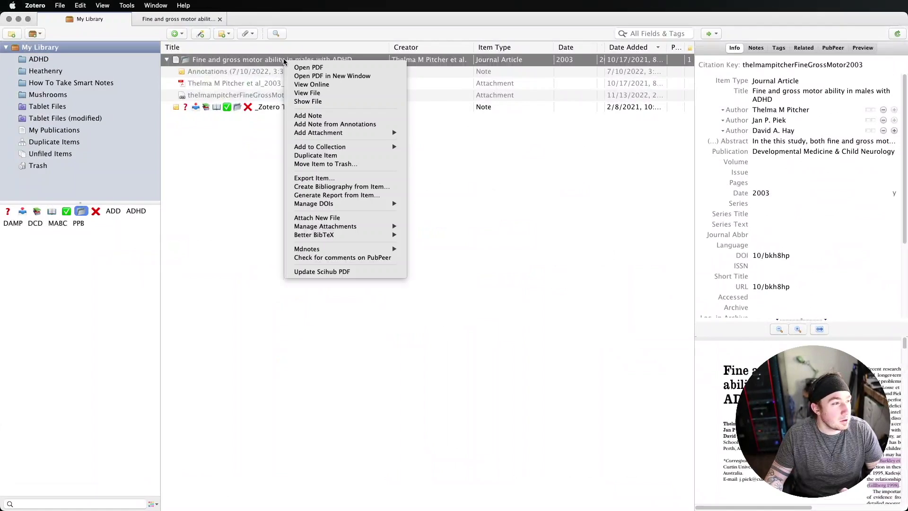
click(277, 95)
click(277, 95)
key(super+BackSpace)
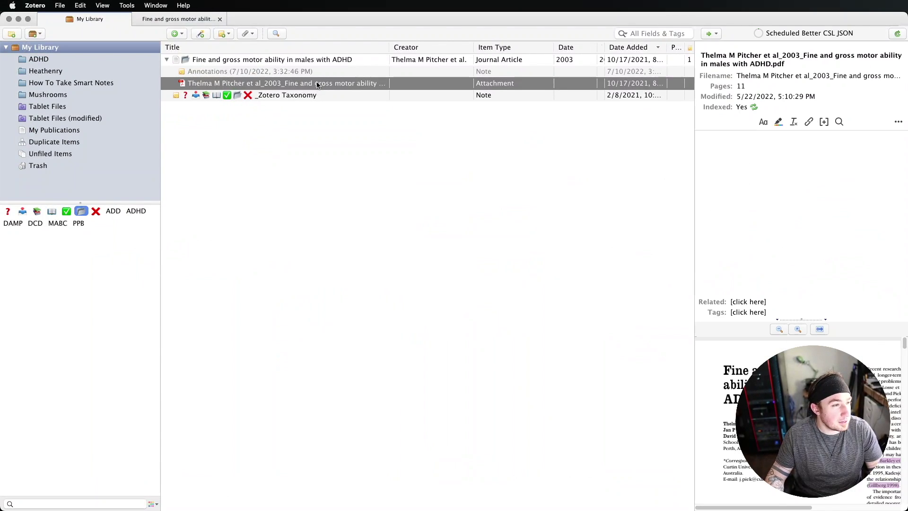
- Create an Mdnotes full export note for the "Fine and gross motor ability in males with ADHD" paper in the Inbox folder
right_click(329, 58)
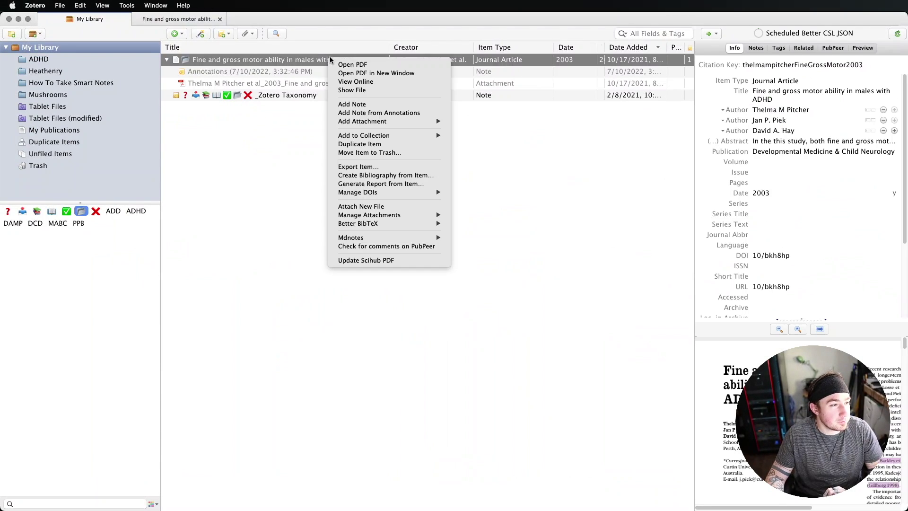
right_click(253, 61)
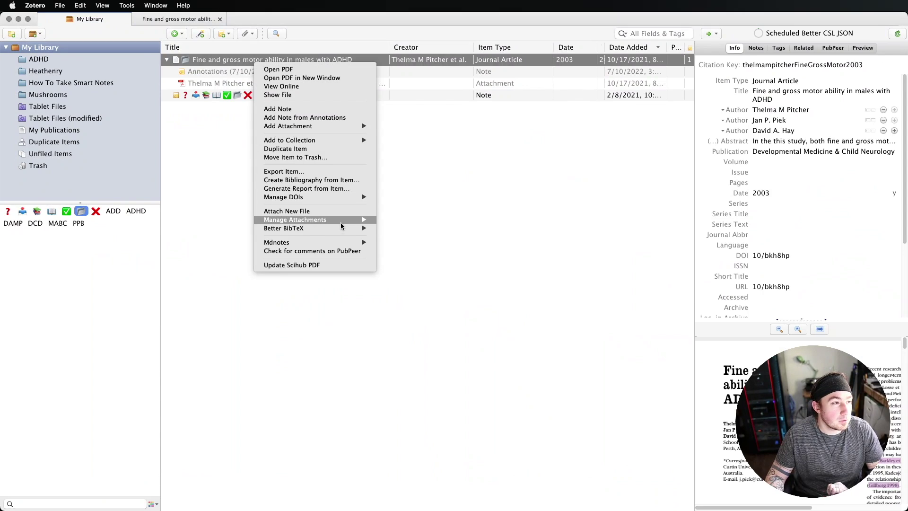
click(234, 73)
click(235, 73)
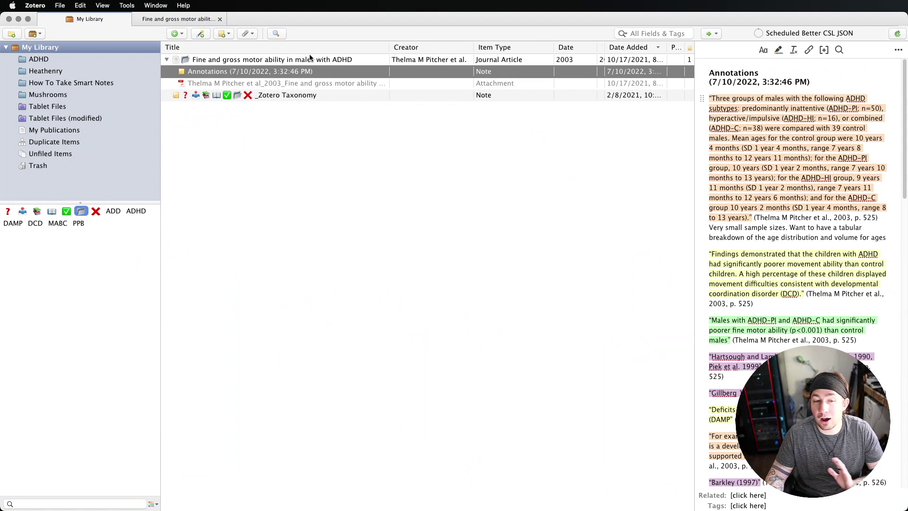
right_click(327, 60)
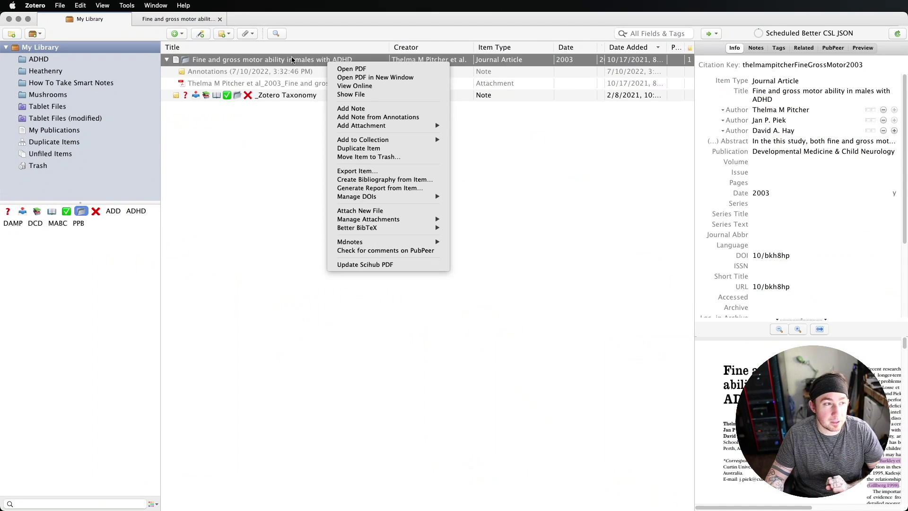
mouse_move(406, 241)
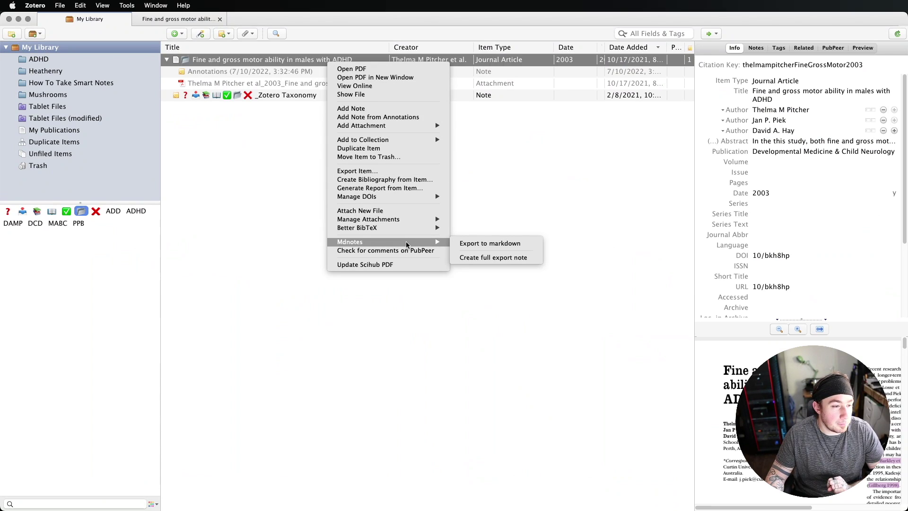
click(523, 256)
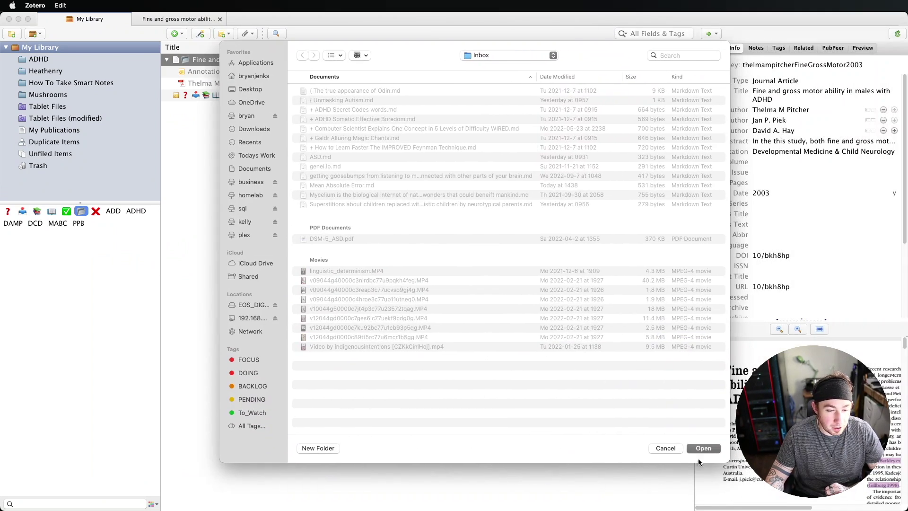
click(704, 447)
- Switch to Obsidian and open the newly exported "& 2022-11-13 Fine and gross motor ability" note from the Inbox folder
key(ctrl+super+f)
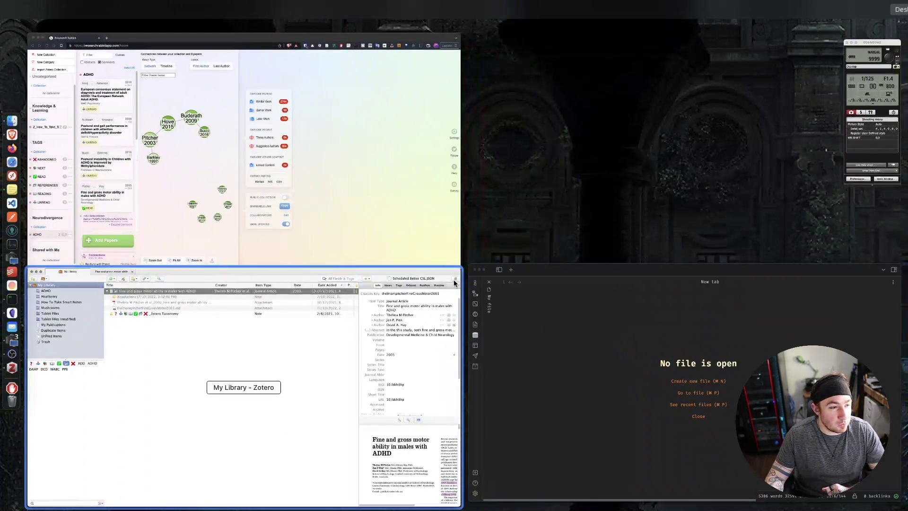
key(ctrl+super+f)
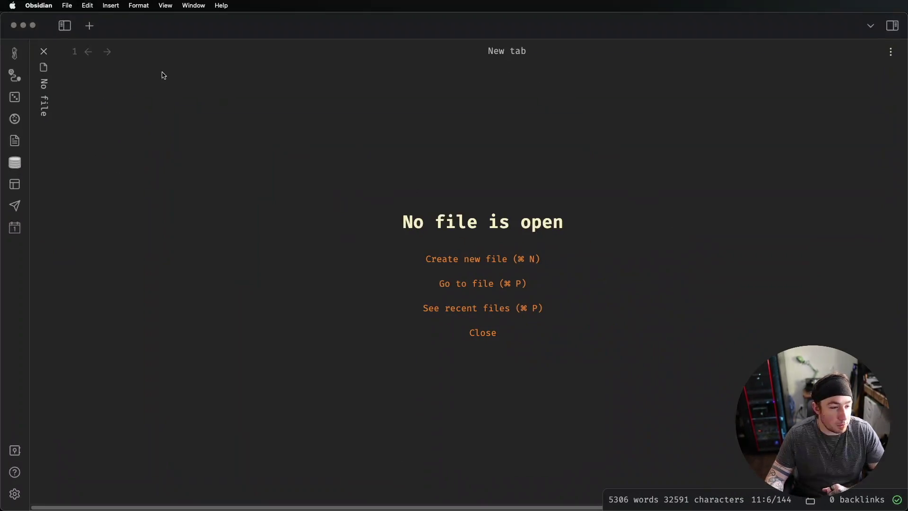
click(65, 25)
scroll(114, 198, up, 10)
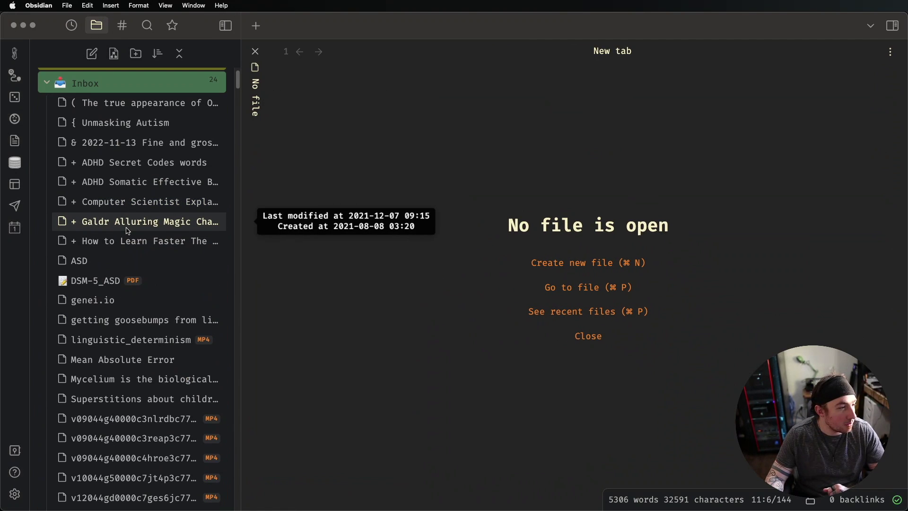
click(142, 143)
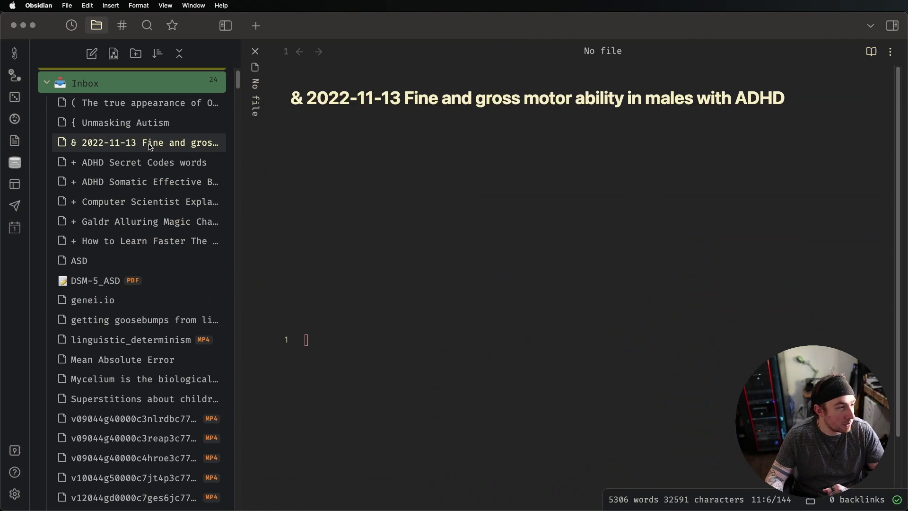
click(226, 25)
- Examine the related field in the exported note's metadata to check its link style
scroll(503, 267, down, 6)
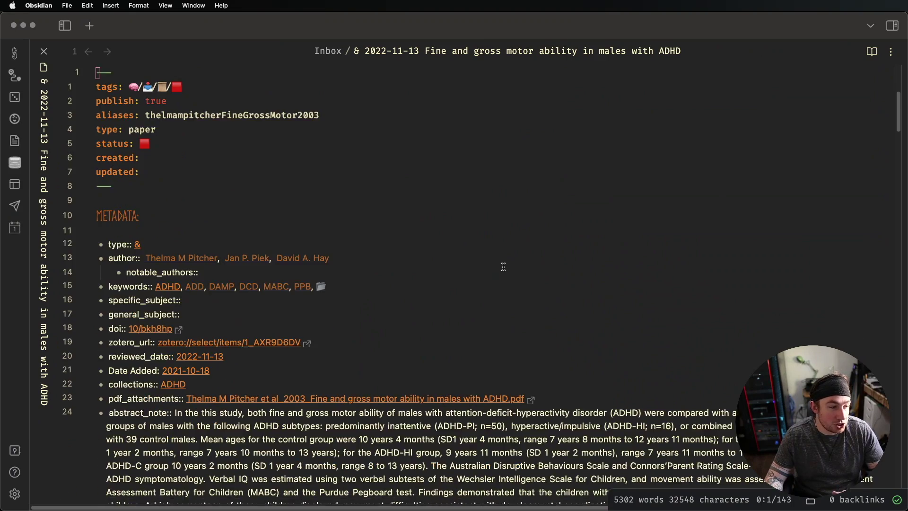
scroll(503, 266, down, 4)
click(206, 387)
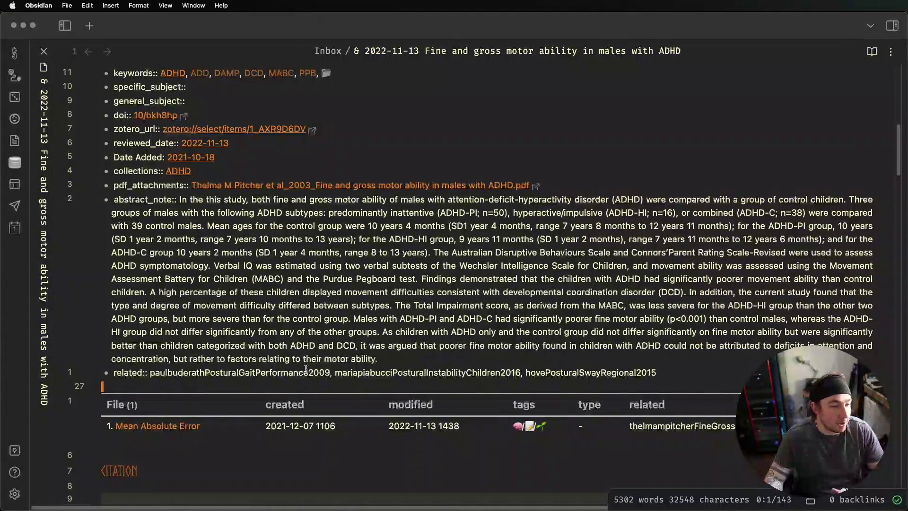
click(320, 371)
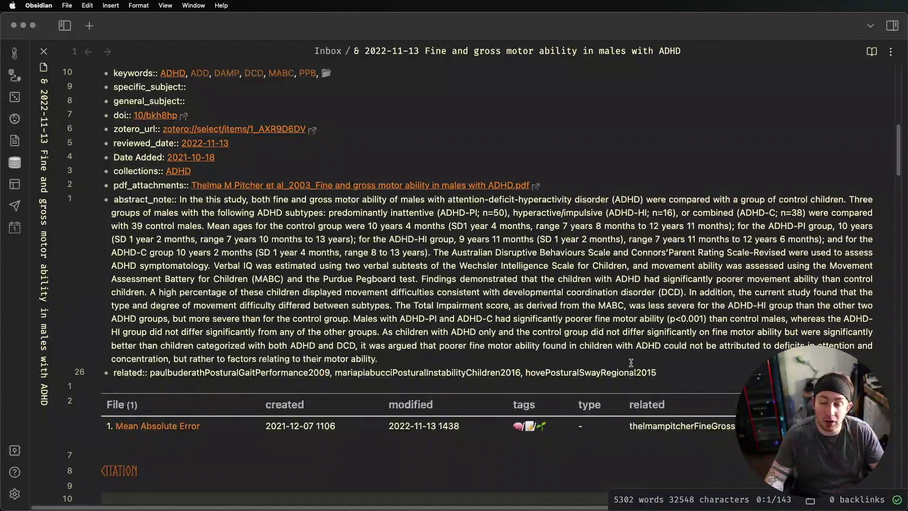
click(606, 362)
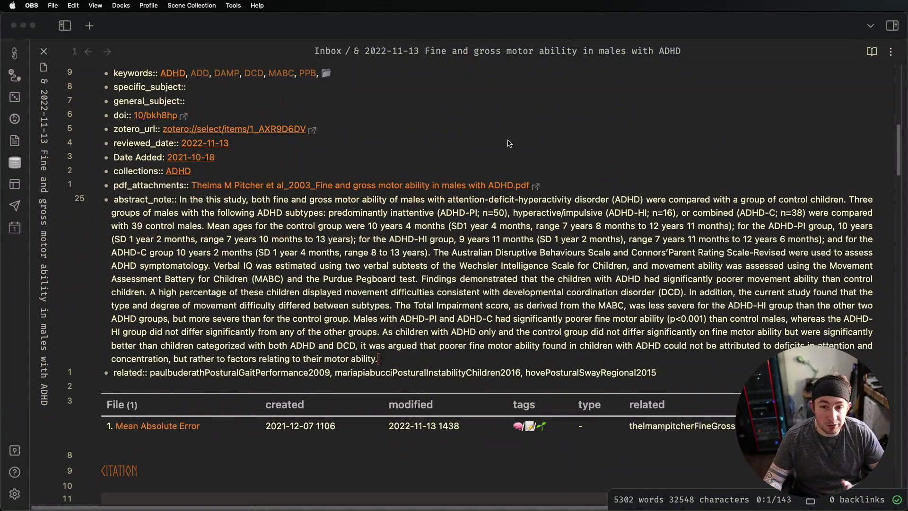
scroll(160, 127, up, 5)
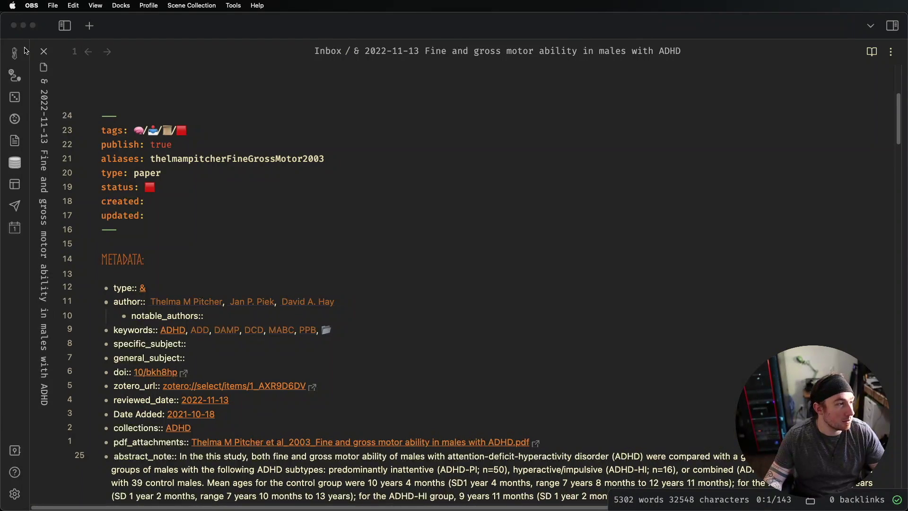
- Collapse the Inbox folder, expand the mdnotes folder inside Templates, and widen the file list to show the full template names
click(65, 27)
click(65, 26)
scroll(95, 126, up, 2)
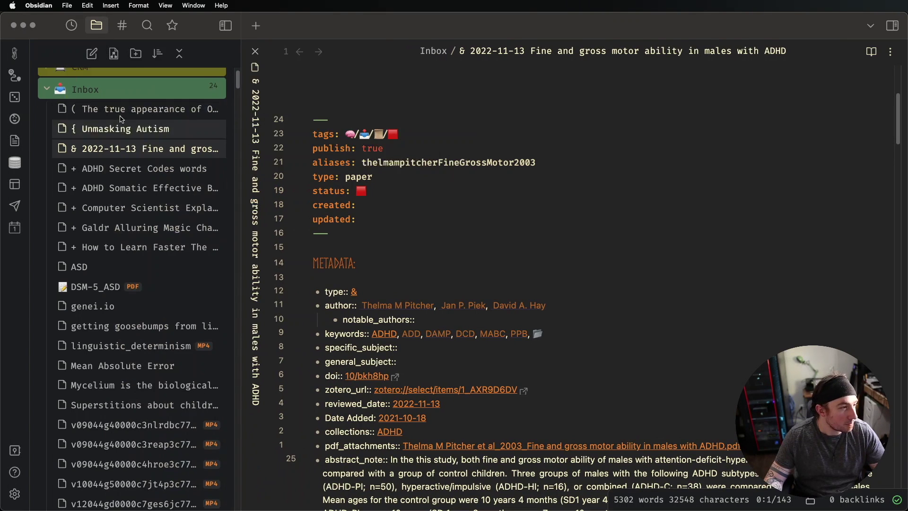
click(95, 126)
click(116, 232)
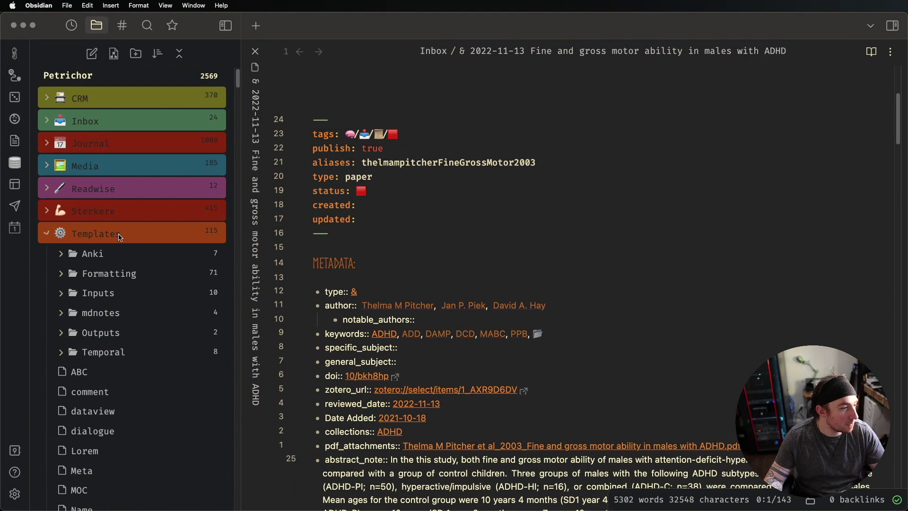
click(102, 313)
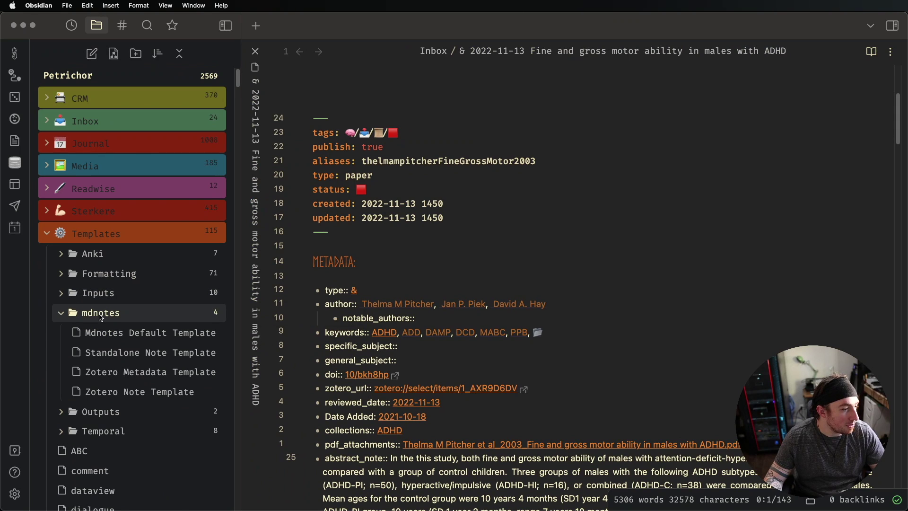
scroll(147, 296, down, 1)
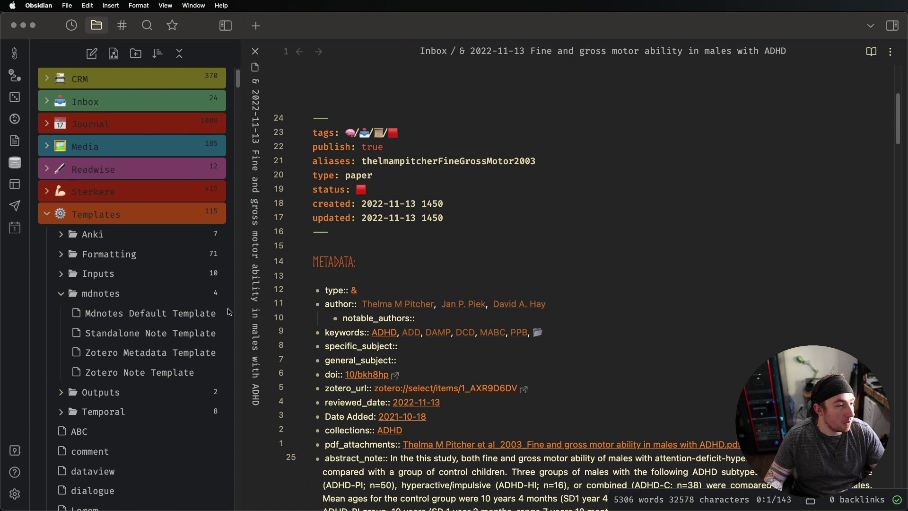
drag(242, 309, 261, 310)
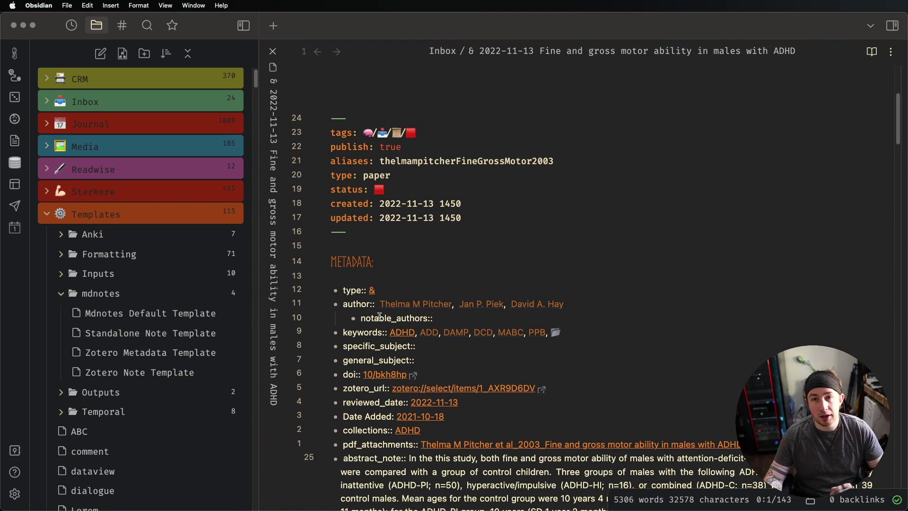
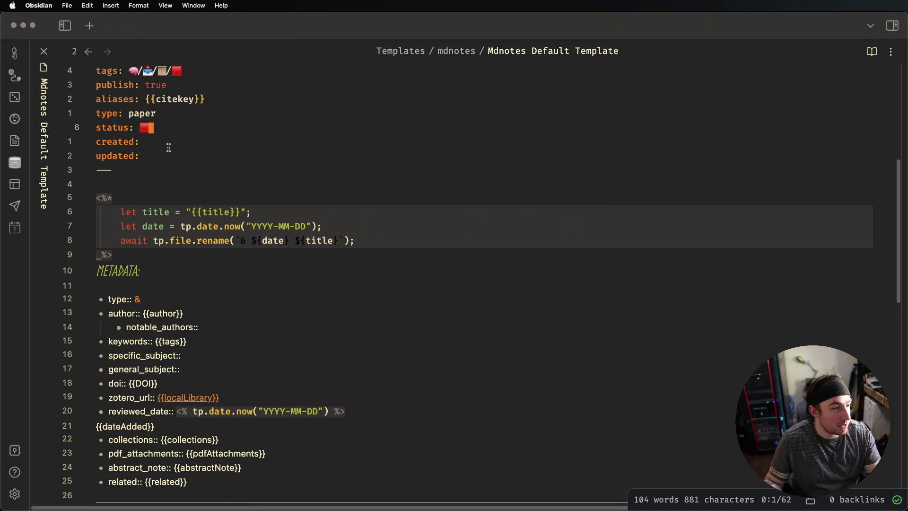
- Examine the created and updated fields and the Templater script block in the Mdnotes Default Template
drag(125, 142, 146, 157)
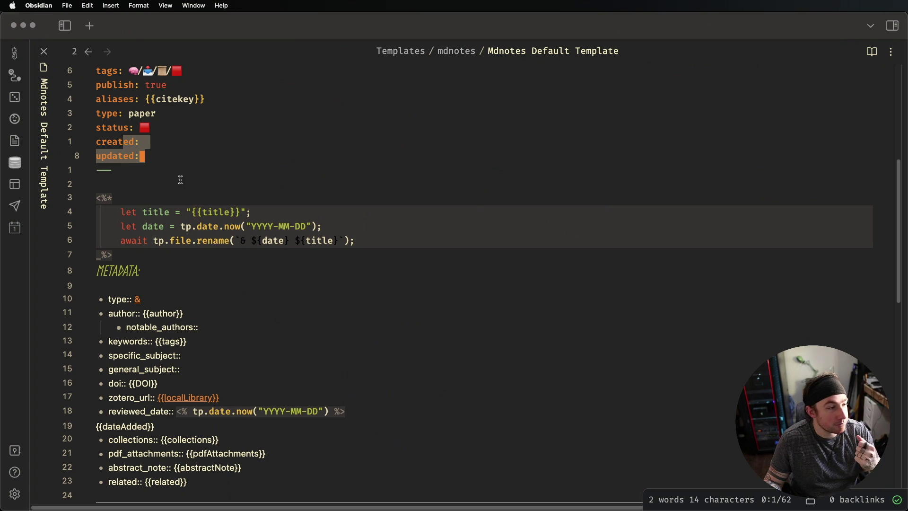
scroll(187, 151, down, 1)
scroll(193, 149, down, 2)
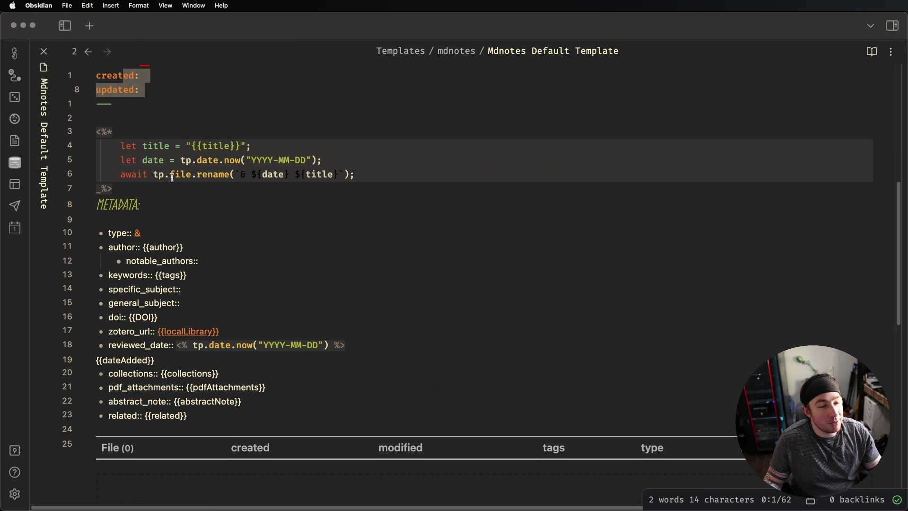
click(139, 191)
drag(140, 189, 119, 133)
click(166, 115)
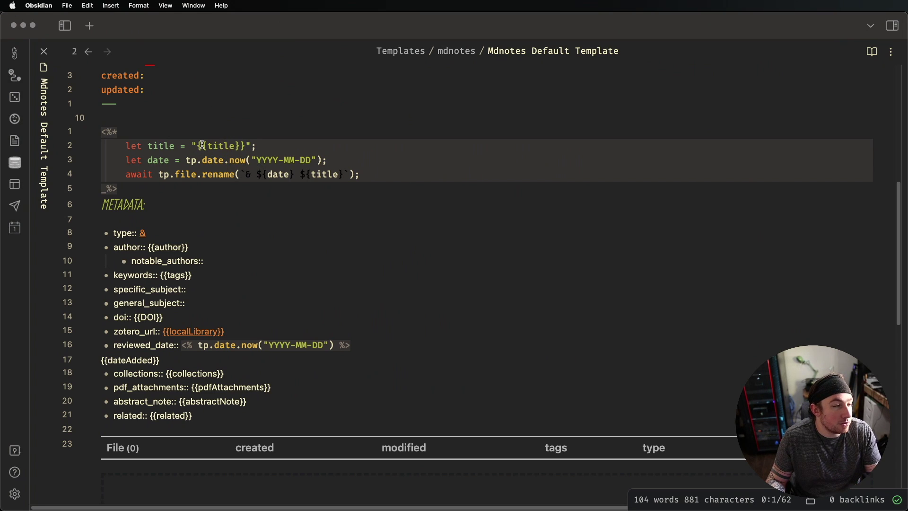
- Examine the {{title}} placeholder in the template script and compare it with the exported note's file name in the Inbox folder
drag(197, 146, 244, 146)
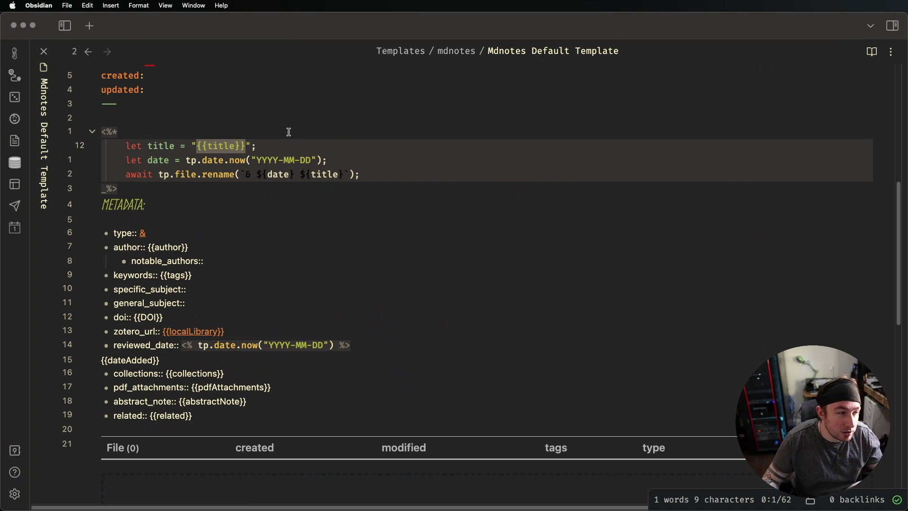
click(235, 147)
drag(235, 146, 238, 146)
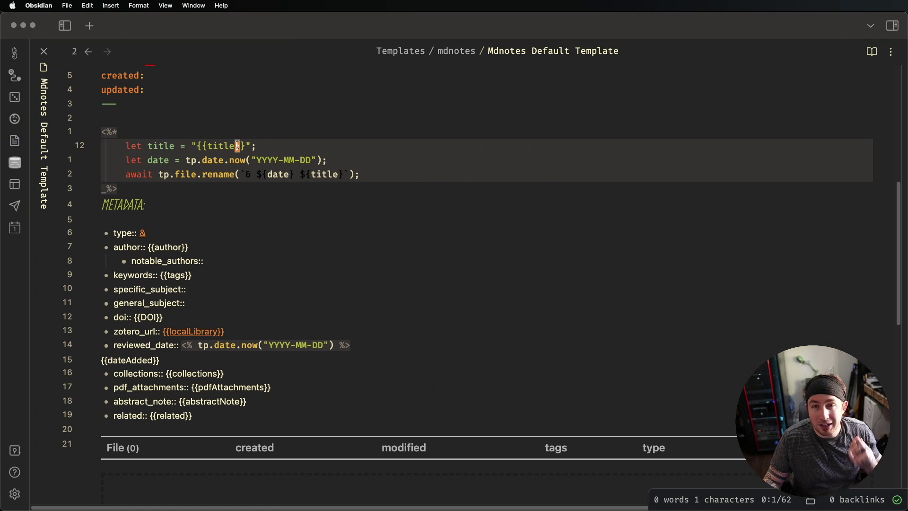
click(64, 26)
scroll(107, 189, up, 2)
click(90, 121)
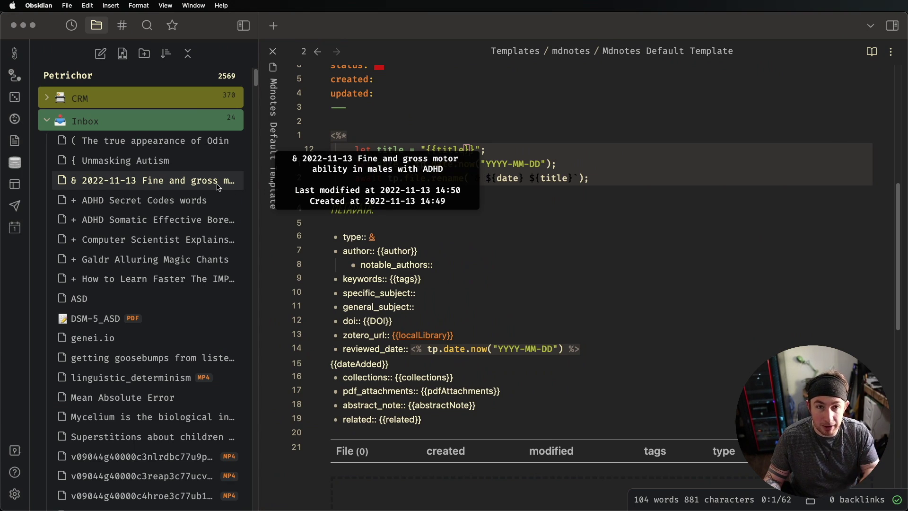
click(244, 25)
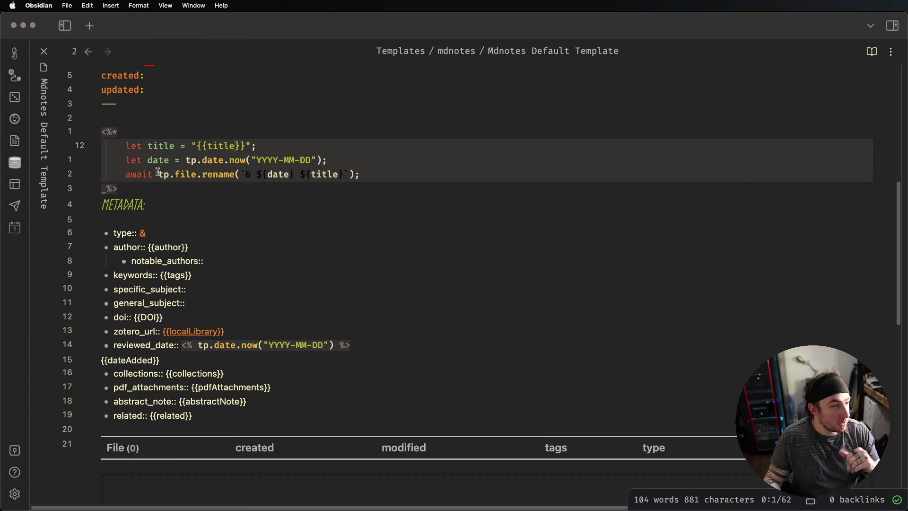
- Examine the script's tp.date.now date variable and the tp.file.rename line that combines the &, date and title
drag(203, 160, 311, 163)
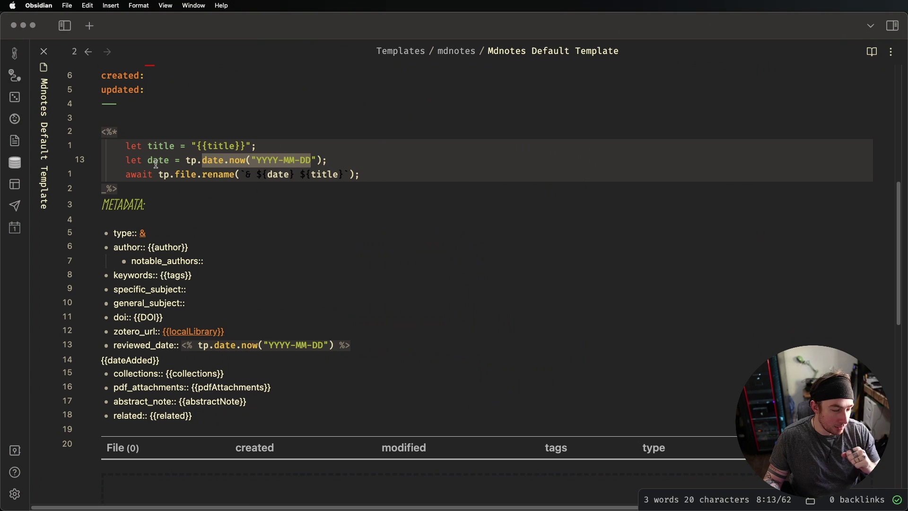
drag(132, 174, 344, 174)
click(247, 176)
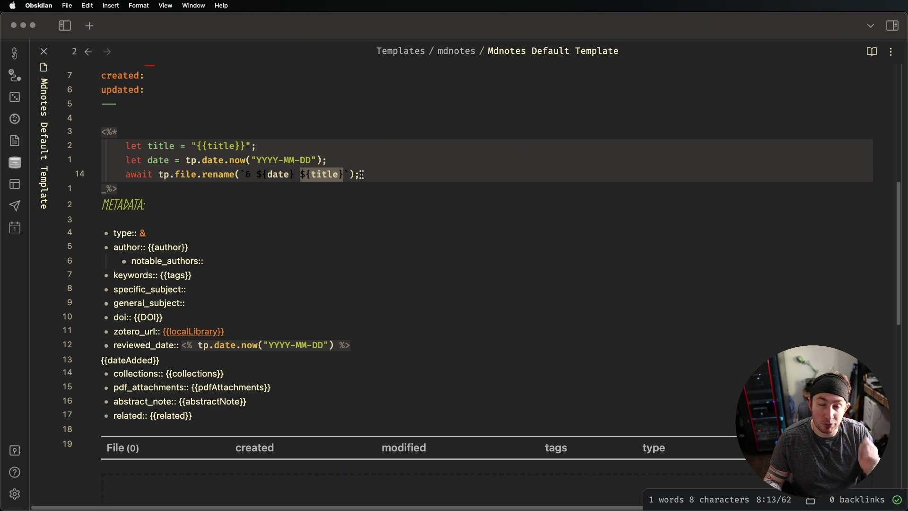
scroll(331, 178, down, 3)
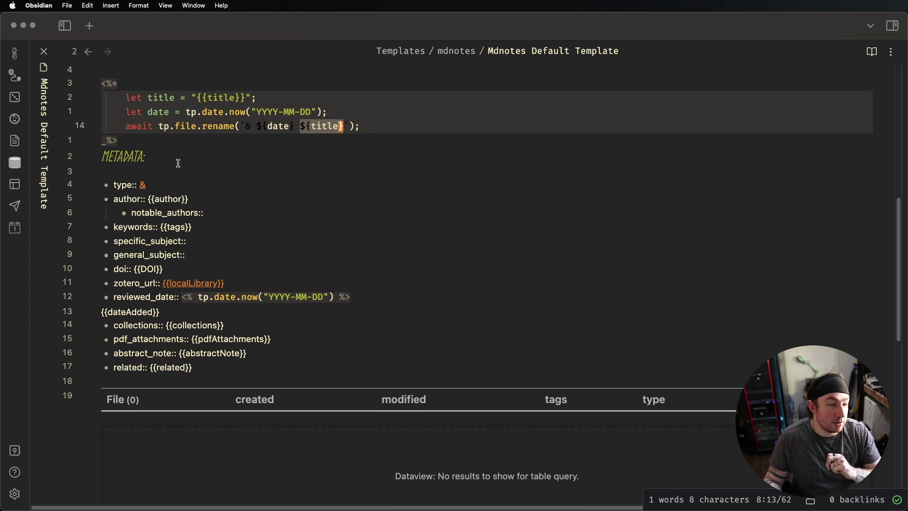
- Examine the {{dateAdded}} placeholder and the linked tp.date.now value of the reviewed_date field in the template's metadata list
scroll(178, 163, down, 1)
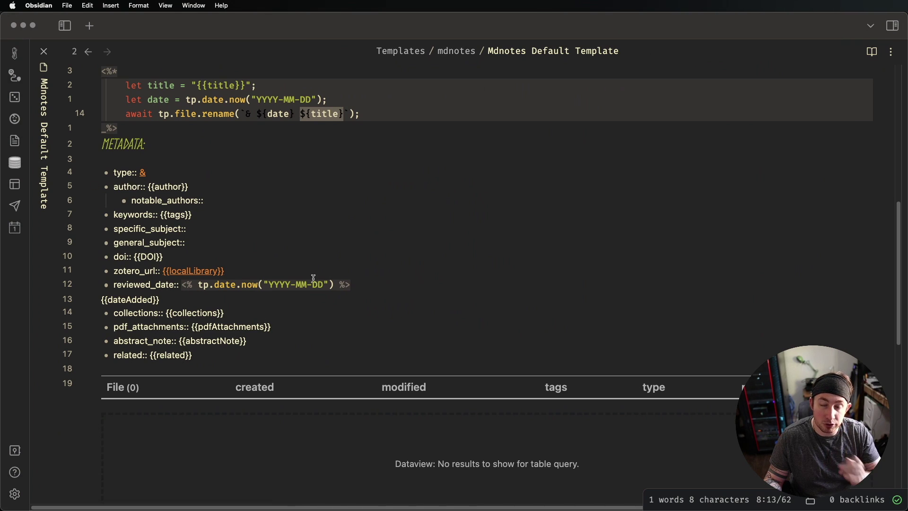
click(166, 302)
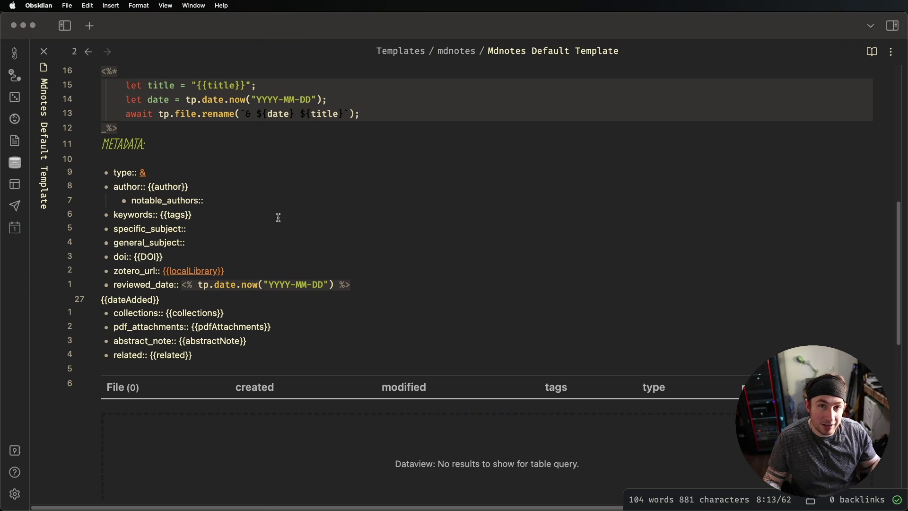
click(104, 301)
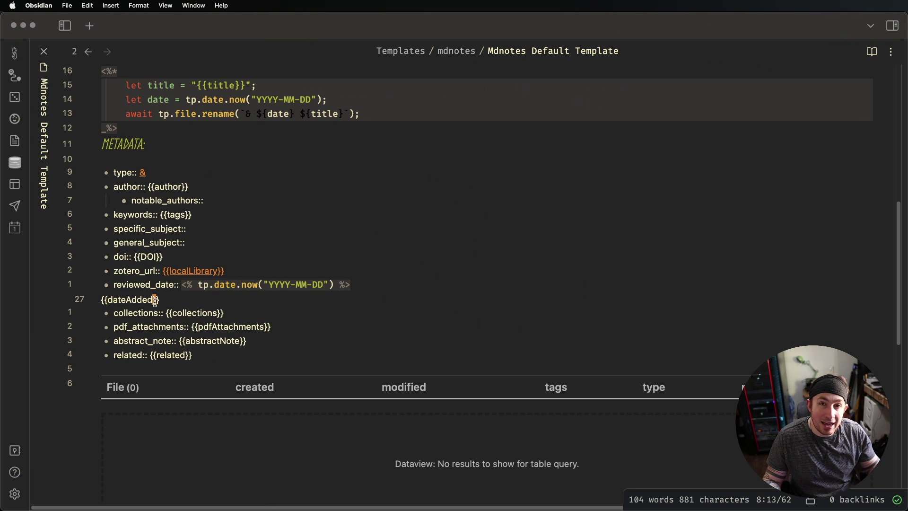
drag(184, 298, 61, 303)
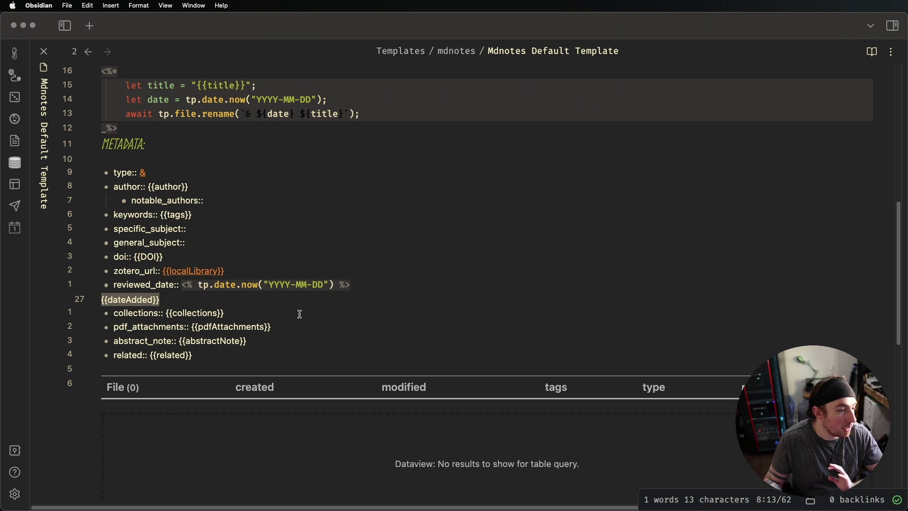
scroll(265, 310, down, 2)
drag(184, 259, 350, 259)
text([[)
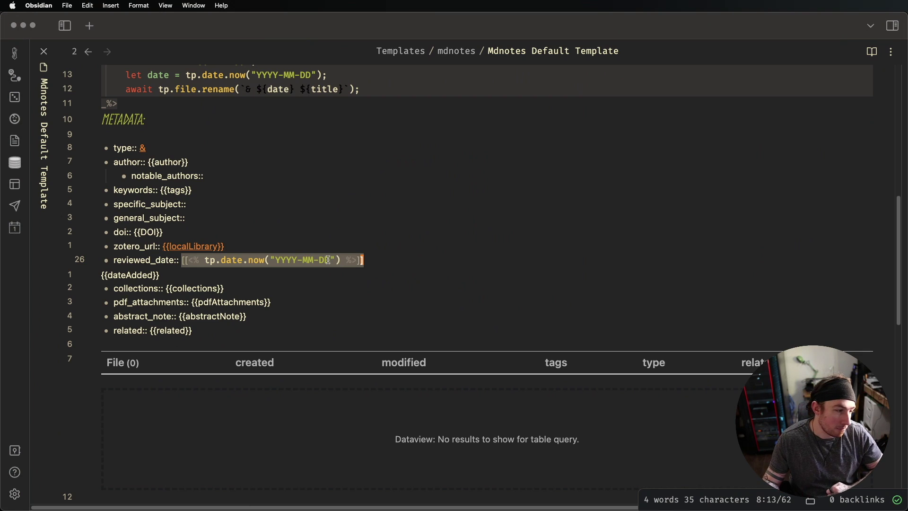
- Show the source of the Dataview table block below the metadata and examine its query
scroll(340, 262, down, 3)
click(860, 299)
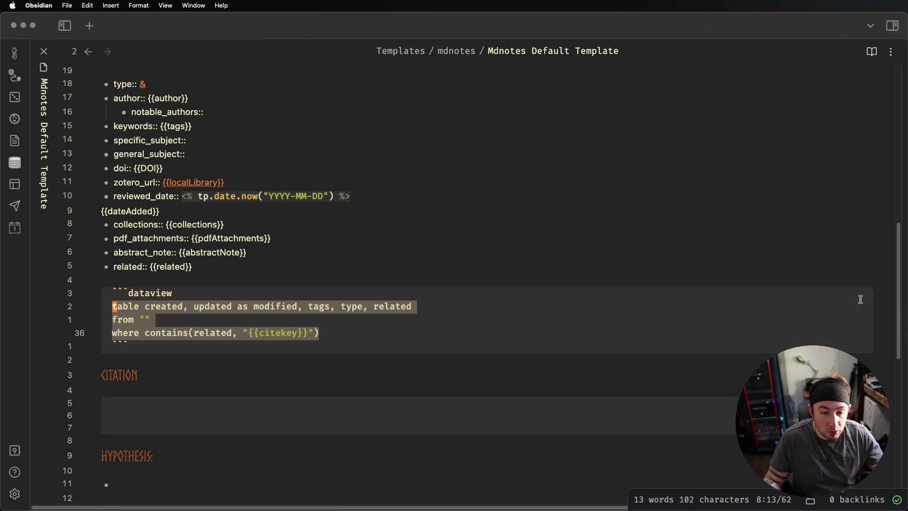
scroll(286, 229, down, 4)
scroll(271, 255, up, 2)
click(271, 256)
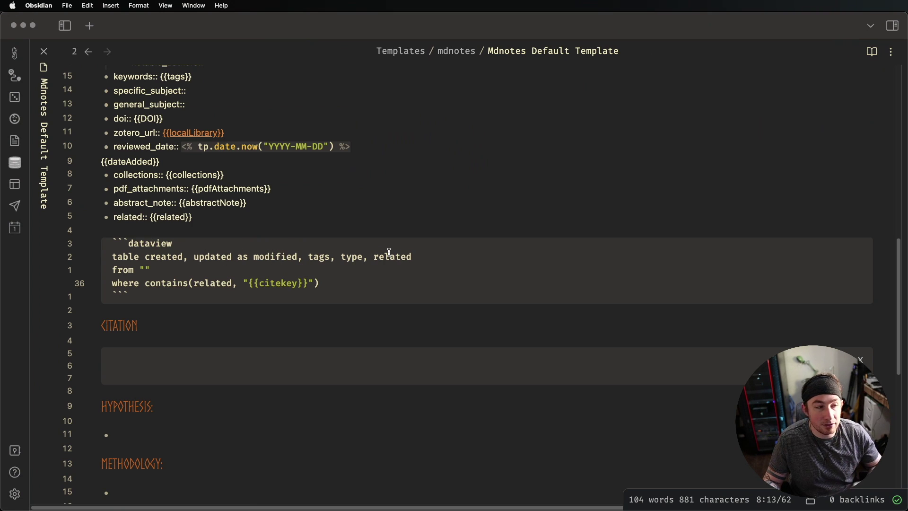
- Examine the related field together with the Dataview query's from line and its where contains(related, "{{citekey}}") condition
click(204, 217)
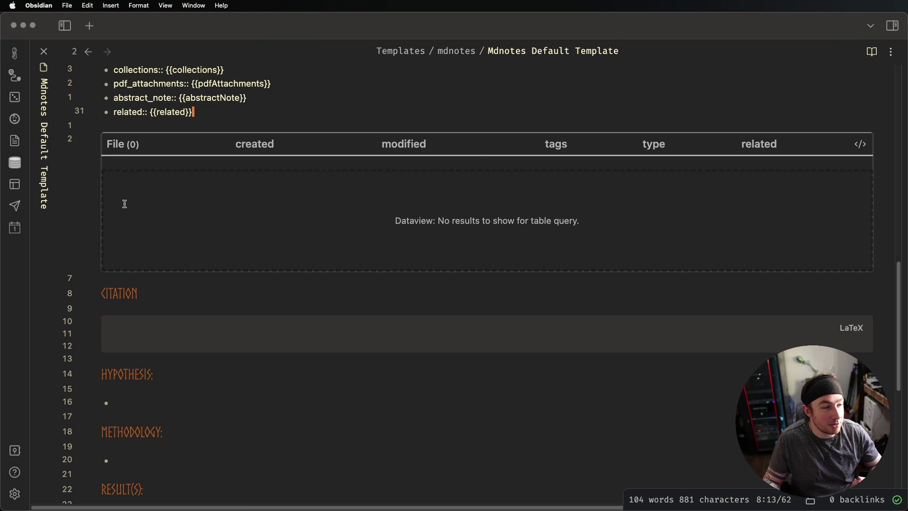
triple_click(291, 114)
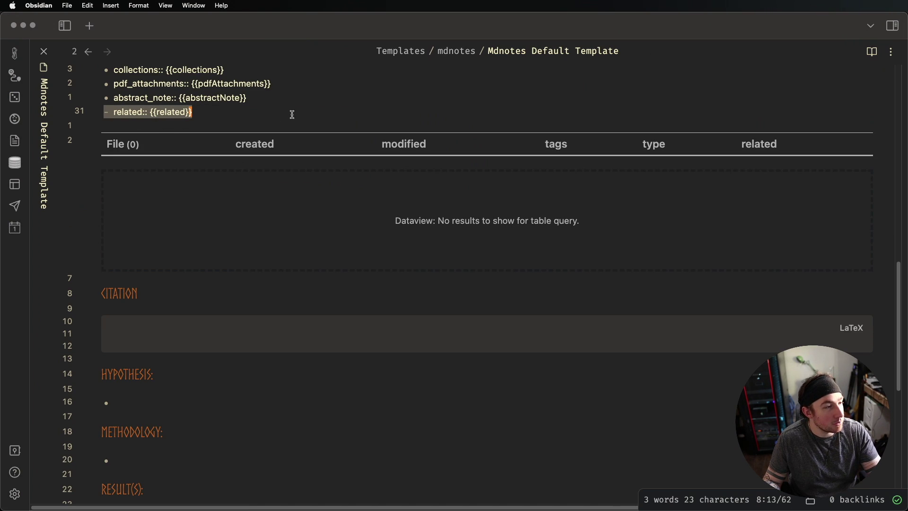
click(658, 132)
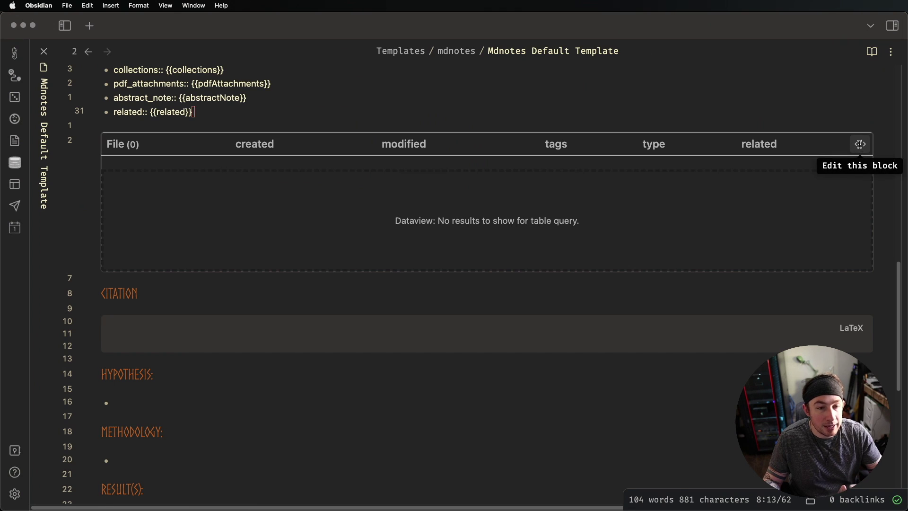
click(859, 144)
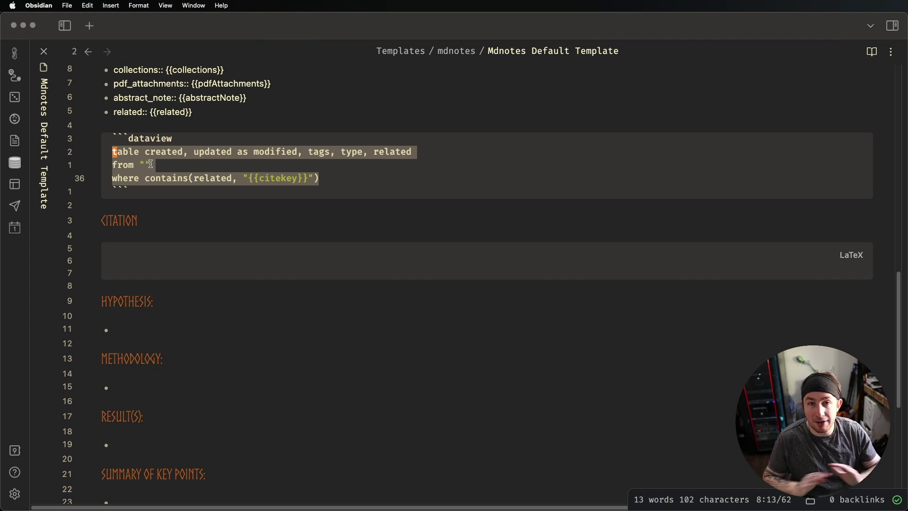
click(167, 180)
click(229, 176)
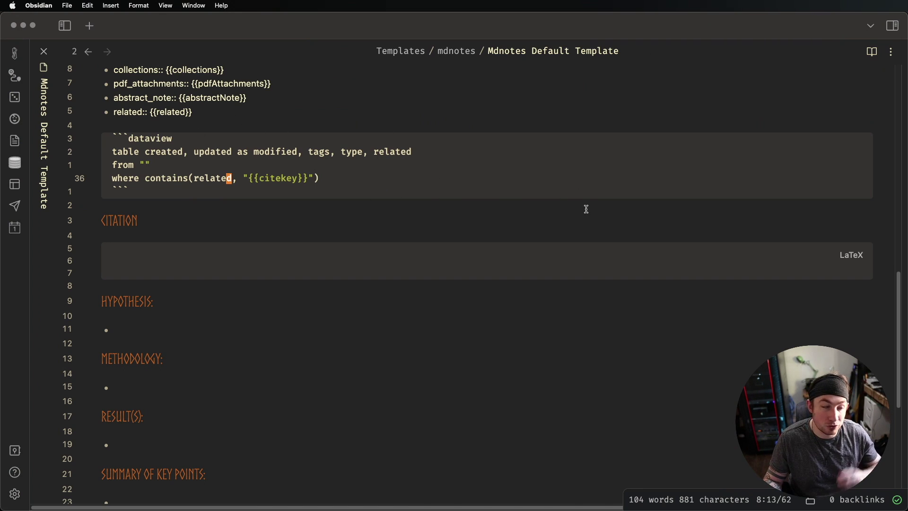
- Compare the template's query with the Dataview table in the exported paper note, and return to the Mdnotes Default Template
click(88, 51)
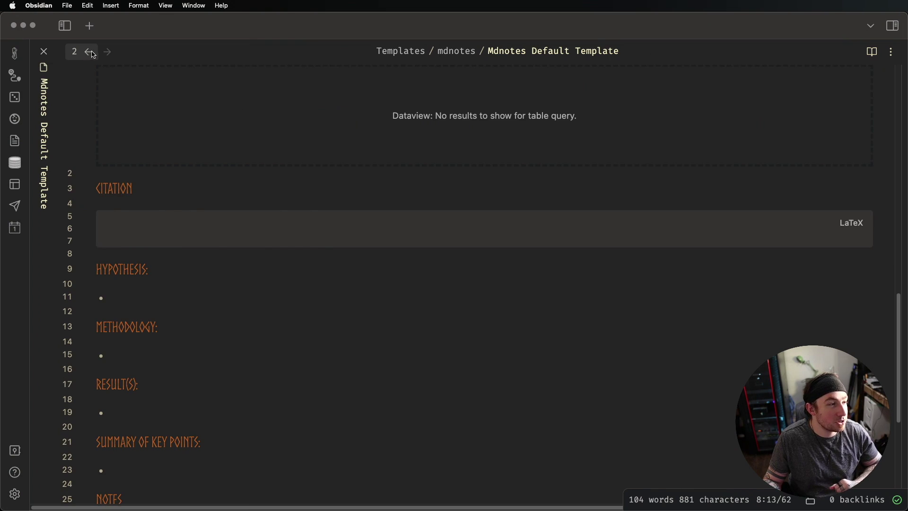
scroll(279, 240, down, 1)
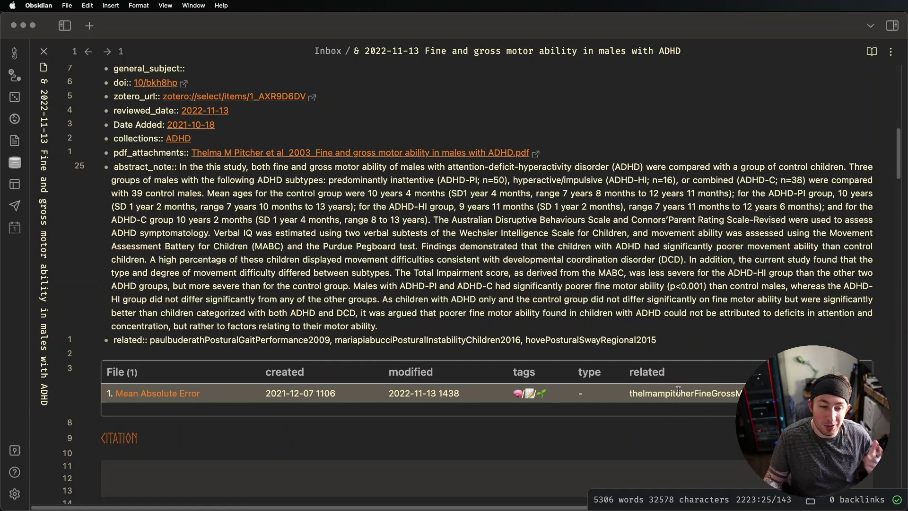
key(super+alt+Right)
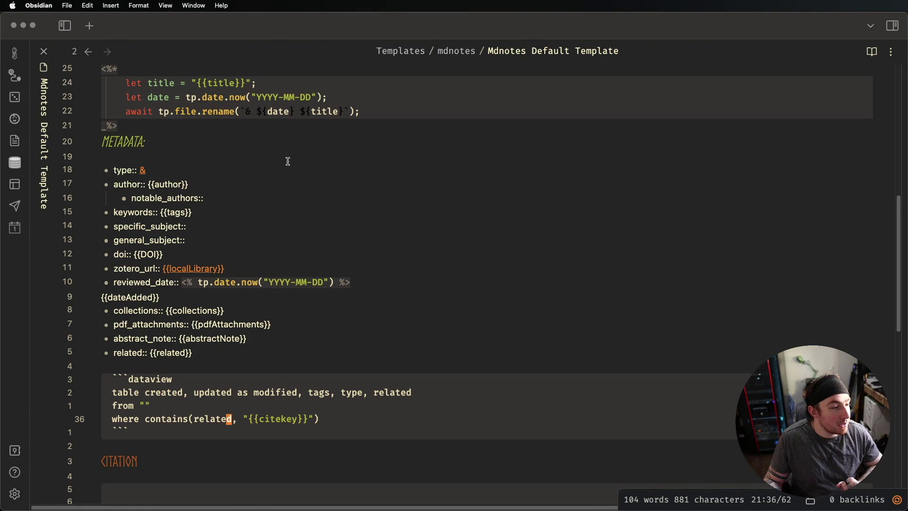
- Examine the template's remaining sections from Citation and Hypothesis down to the Notes heading
scroll(325, 183, down, 9)
scroll(314, 182, up, 4)
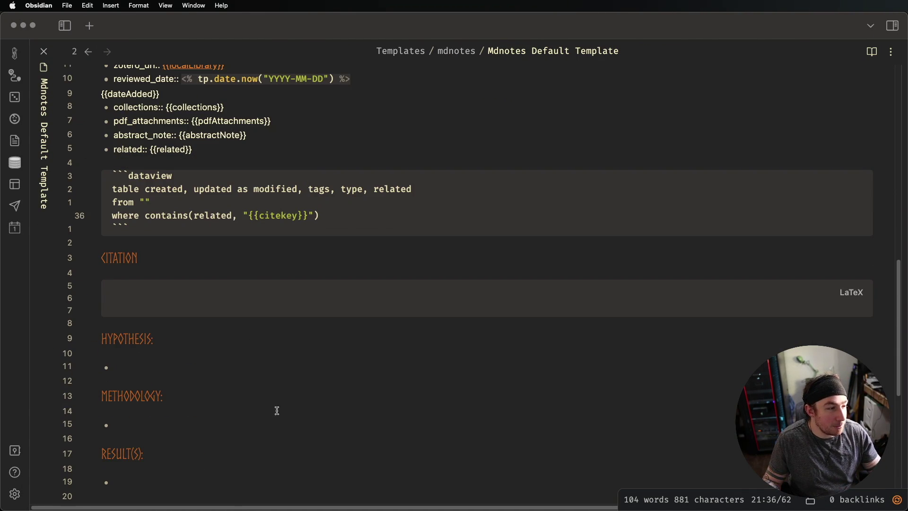
scroll(277, 411, down, 5)
scroll(219, 422, down, 1)
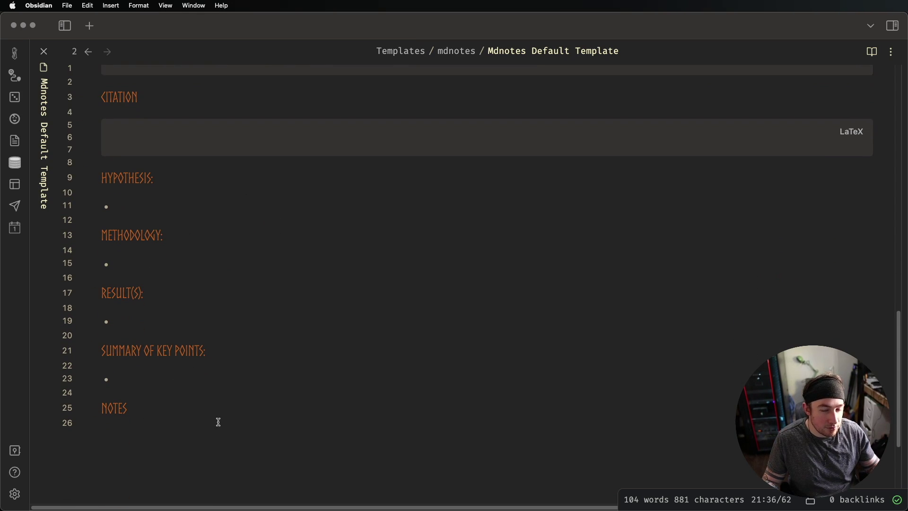
scroll(219, 422, down, 2)
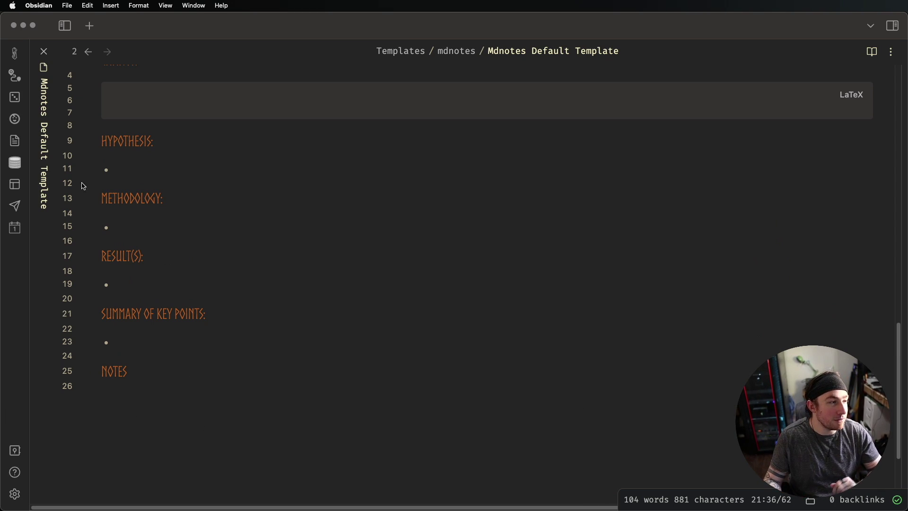
- Show the file list, collapse the Inbox folder, and open the Zotero Note Template from the mdnotes folder
click(64, 26)
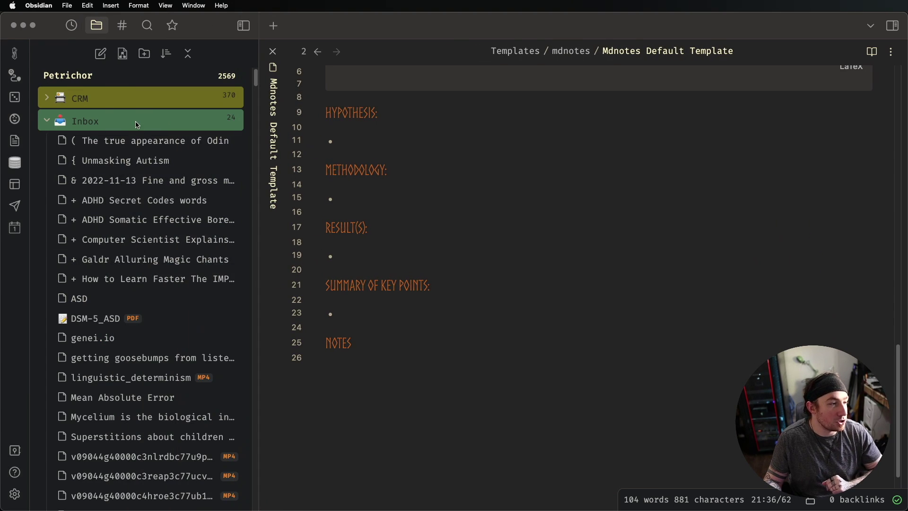
click(115, 120)
scroll(151, 316, down, 1)
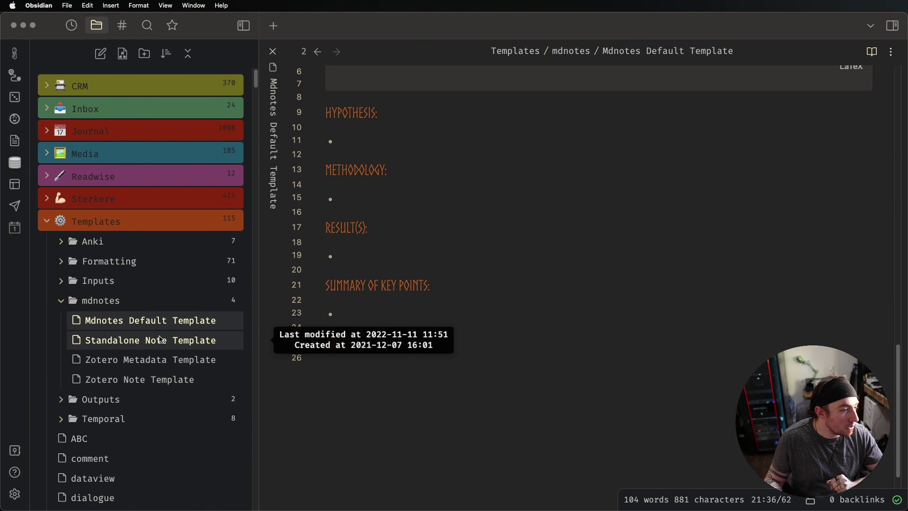
click(191, 384)
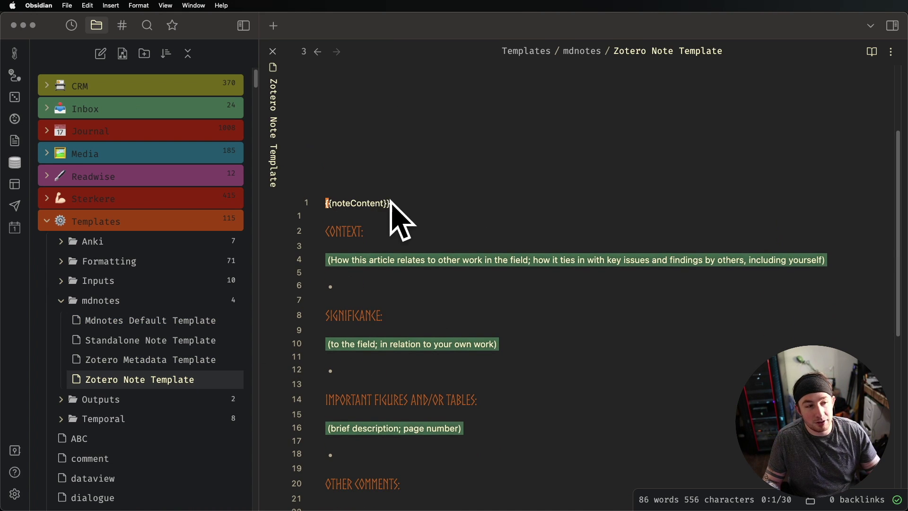
- Switch to Zotero and view the Annotations note attached to the fine and gross motor ability paper
key(ctrl+Up)
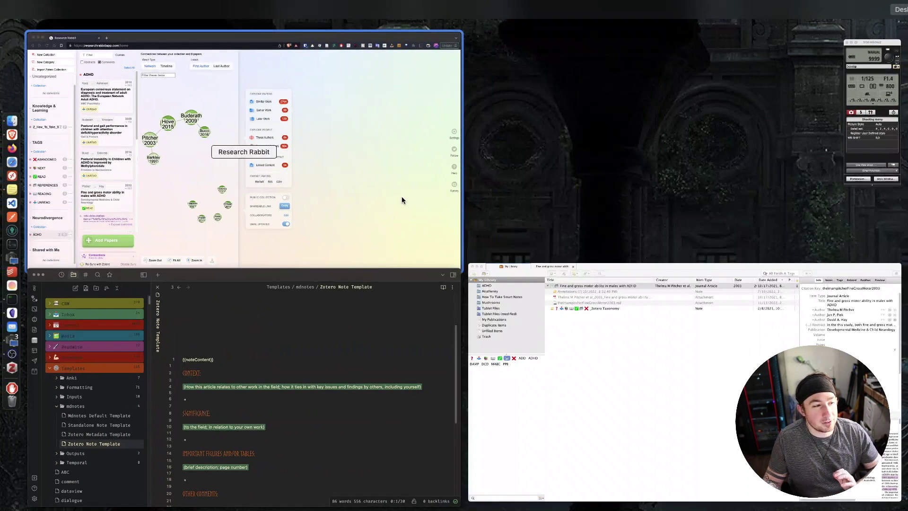
click(532, 310)
click(463, 47)
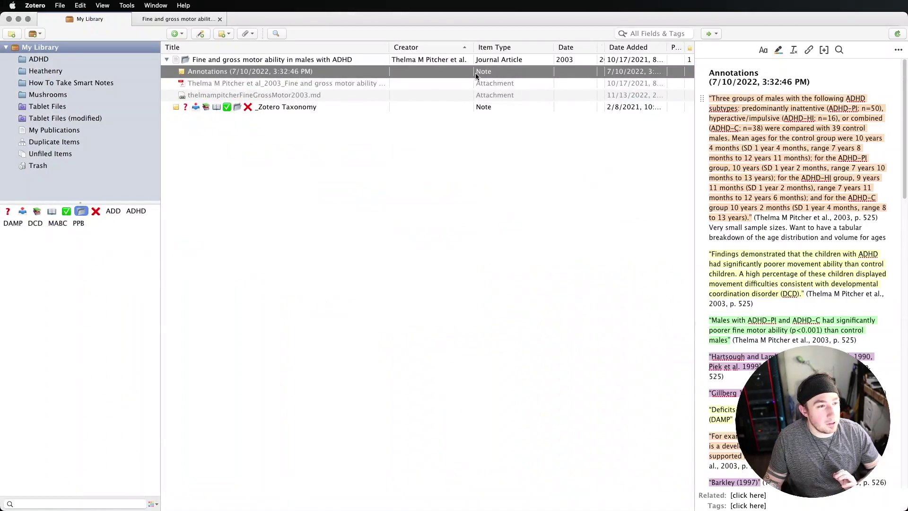
click(458, 71)
- Switch back to Obsidian and examine the {{noteContent}} placeholder and the section headings of the Zotero Note Template
key(ctrl+Up)
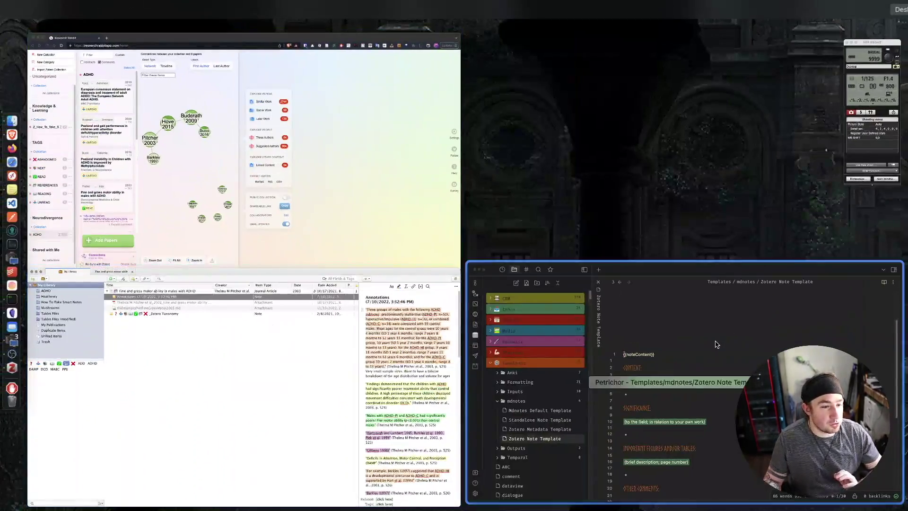
click(714, 340)
double_click(373, 201)
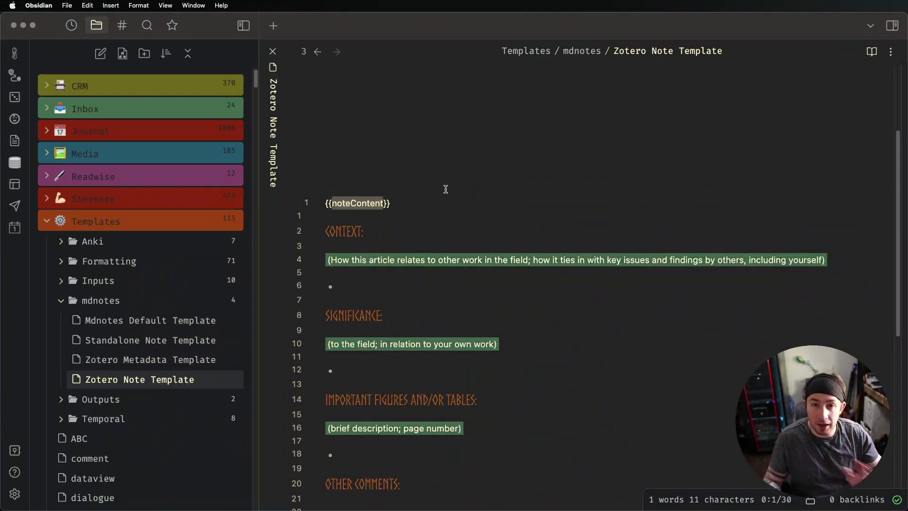
scroll(447, 198, down, 5)
scroll(393, 185, down, 3)
scroll(395, 187, up, 10)
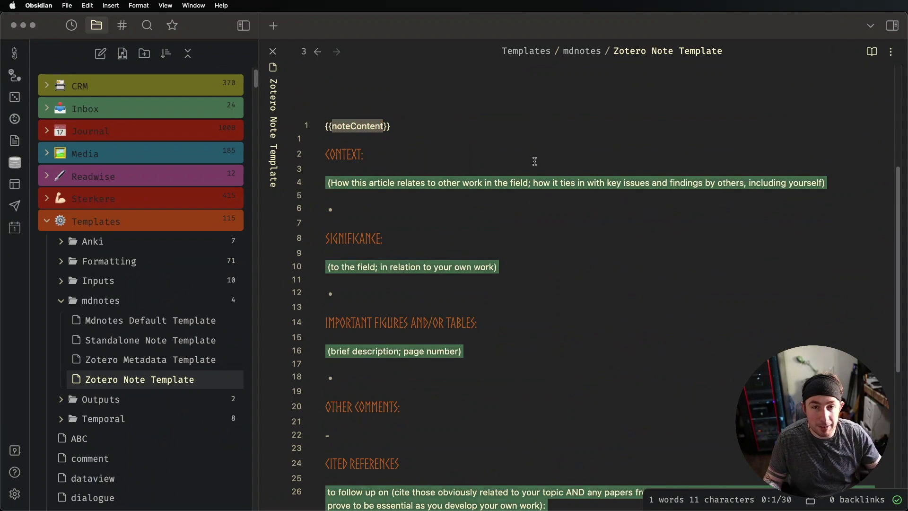
- Go back to the Mdnotes Default Template and place the cursor on the empty line below the Notes heading
click(317, 52)
scroll(383, 265, down, 5)
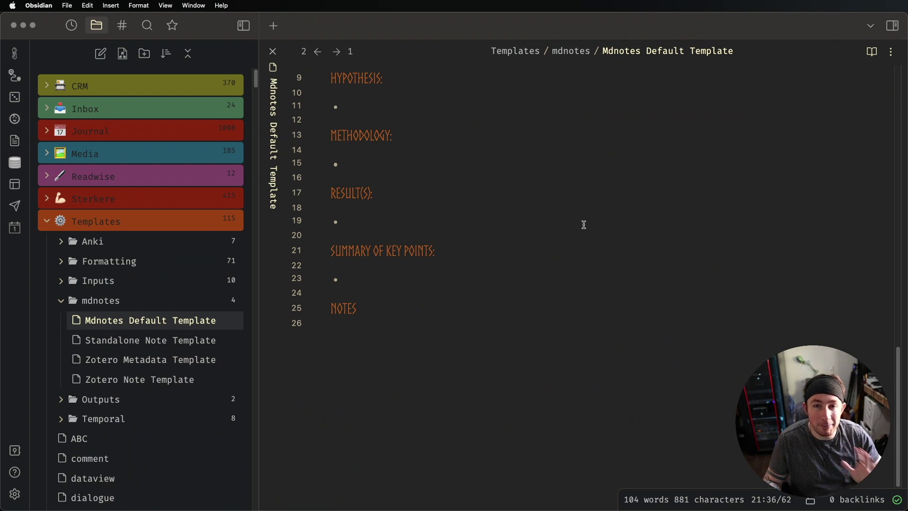
click(339, 325)
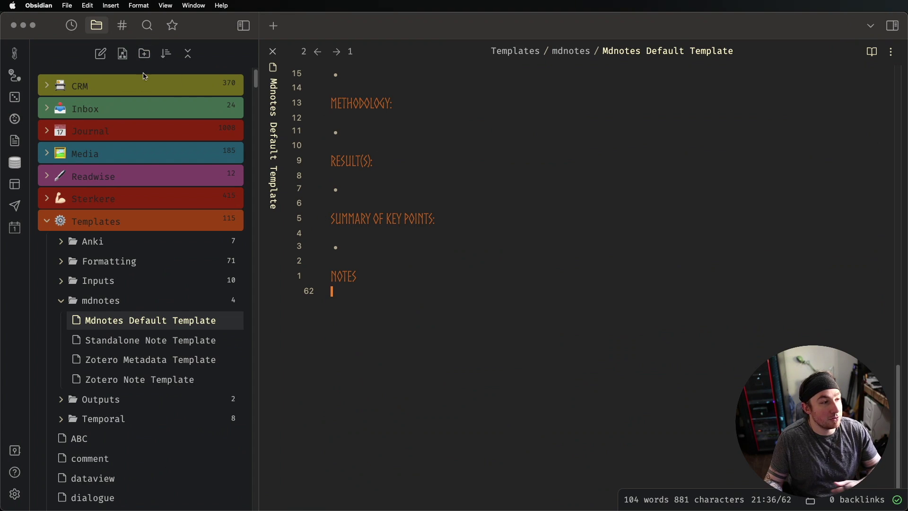
- Open the exported fine and gross motor ability note from the Inbox folder and review its metadata, template sections and annotations
scroll(143, 77, up, 1)
click(122, 121)
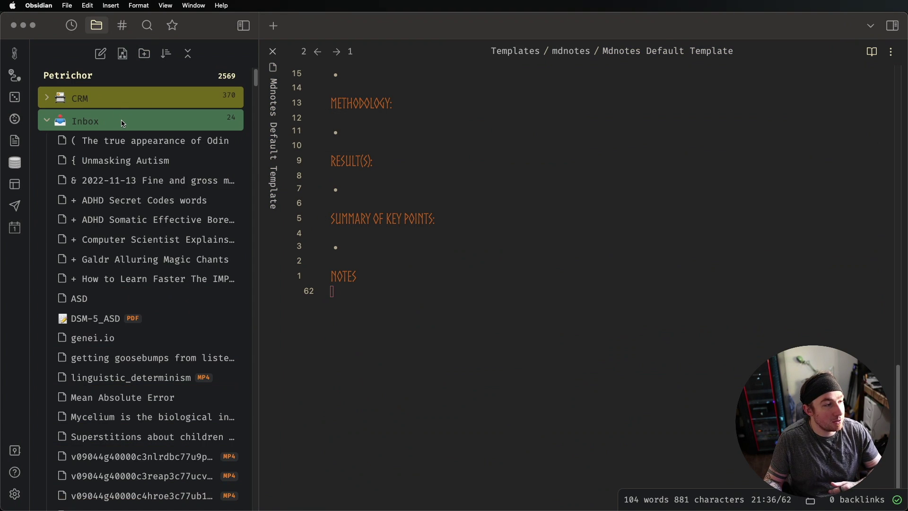
click(156, 180)
scroll(598, 241, down, 15)
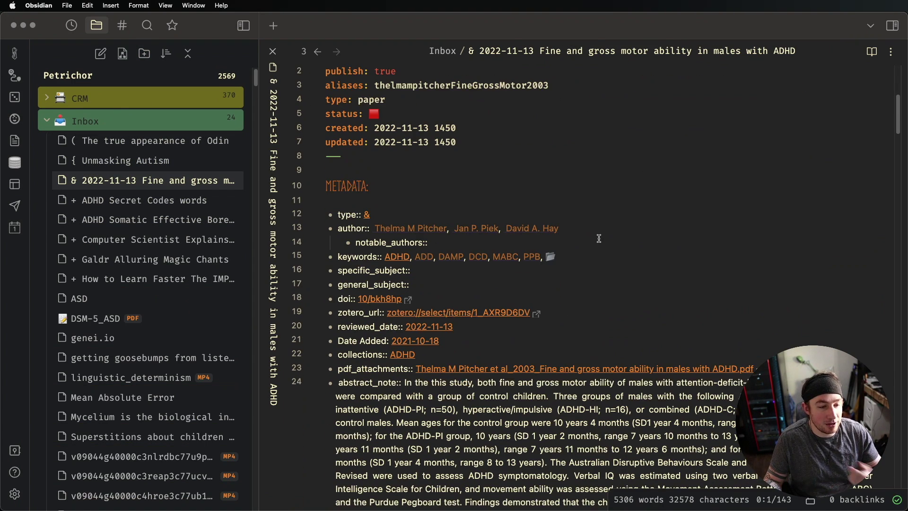
scroll(599, 238, down, 20)
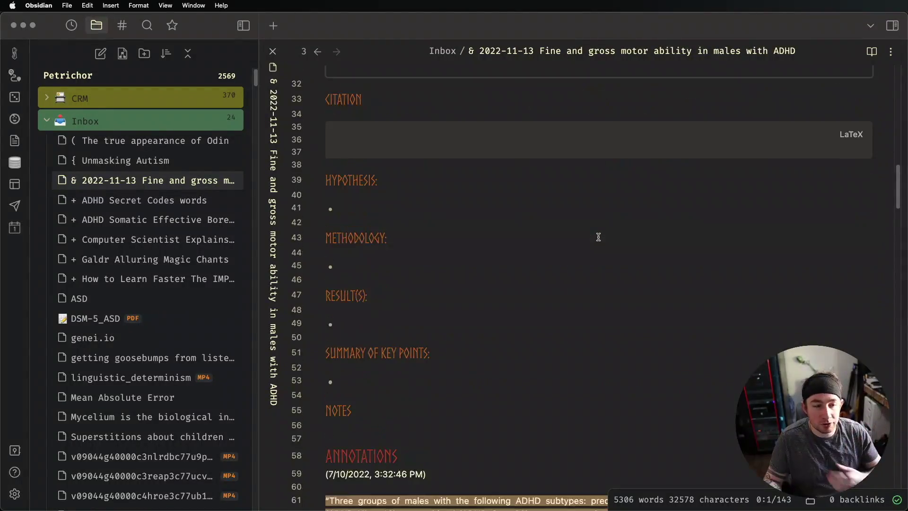
scroll(598, 237, down, 10)
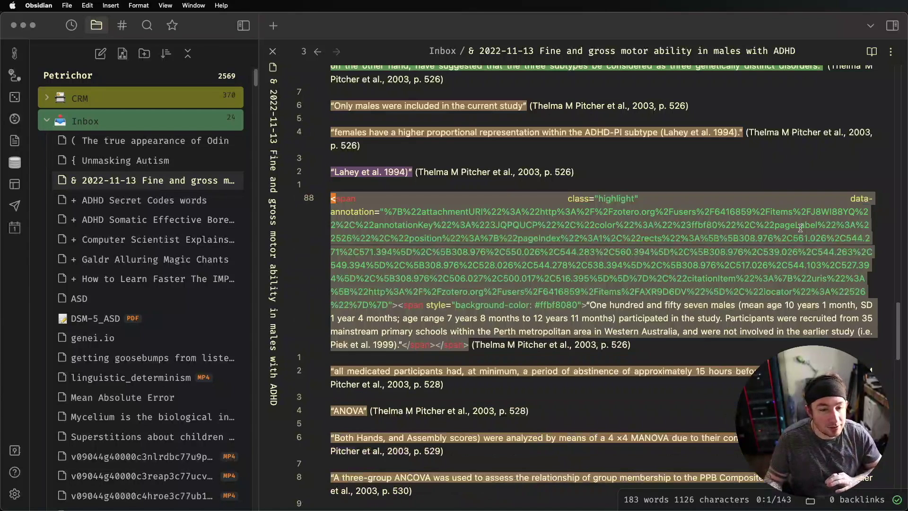
- Examine the HTML span code behind the note's highlighted annotations and citations, and review the colored highlights under Annotations
click(773, 209)
click(661, 333)
click(640, 389)
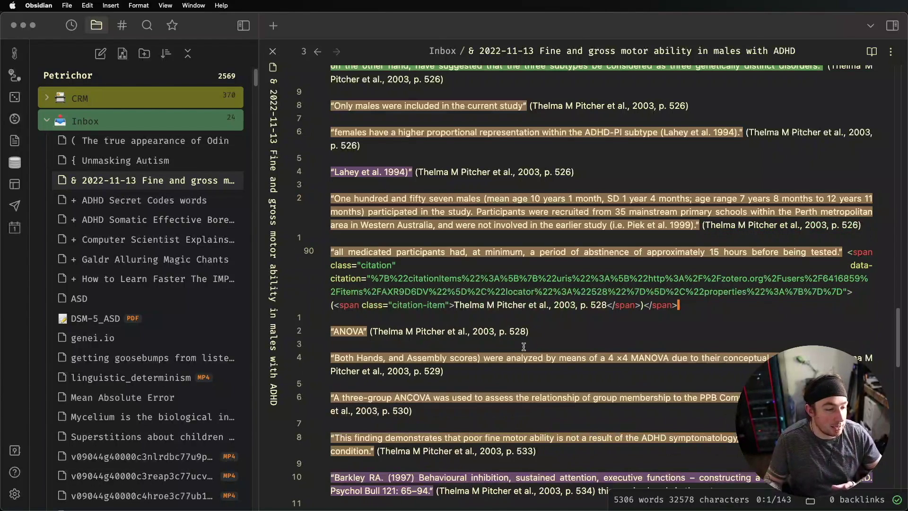
scroll(482, 222, up, 5)
scroll(446, 248, up, 3)
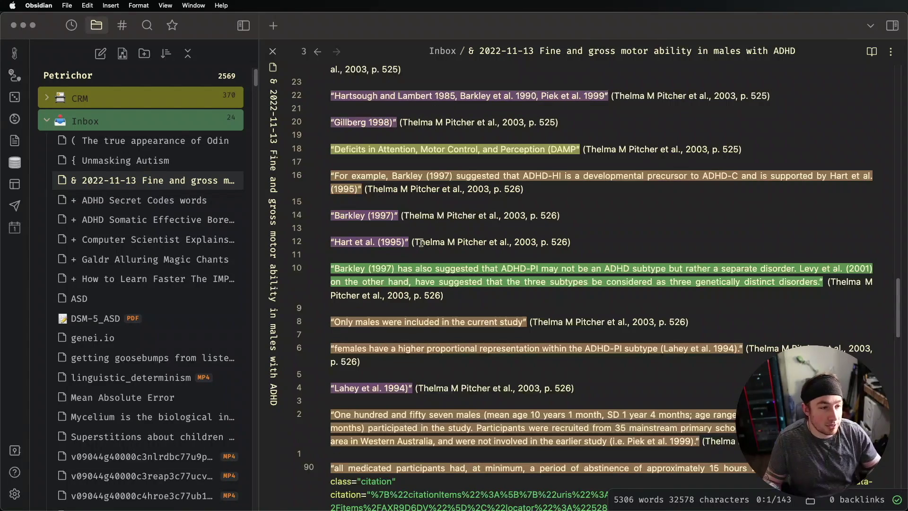
scroll(503, 292, up, 10)
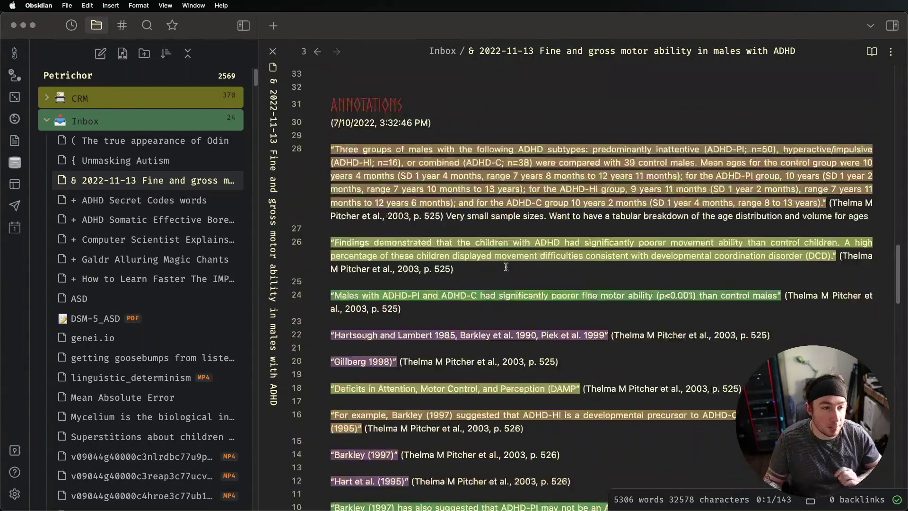
- Review the remaining colored annotations and the span code behind the Hartsough and Lambert highlight, and return to the note's frontmatter
scroll(490, 368, down, 5)
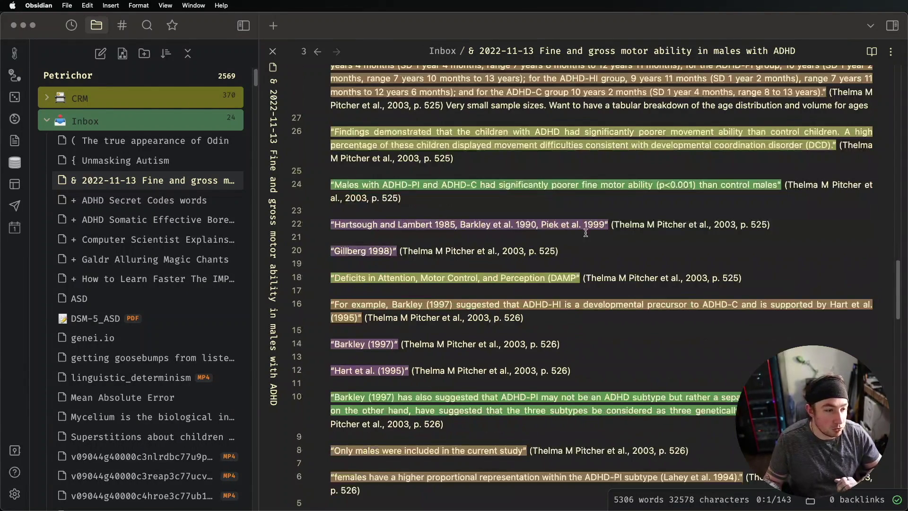
drag(703, 225, 671, 304)
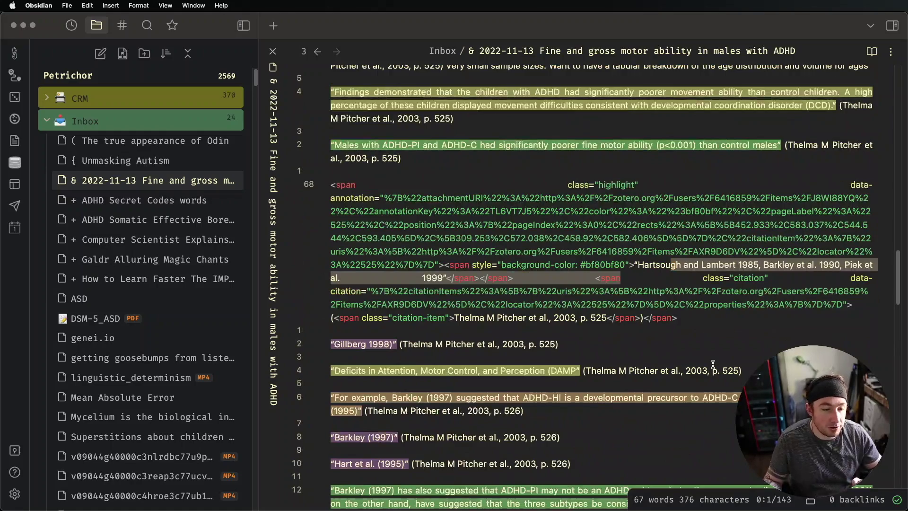
scroll(713, 363, up, 20)
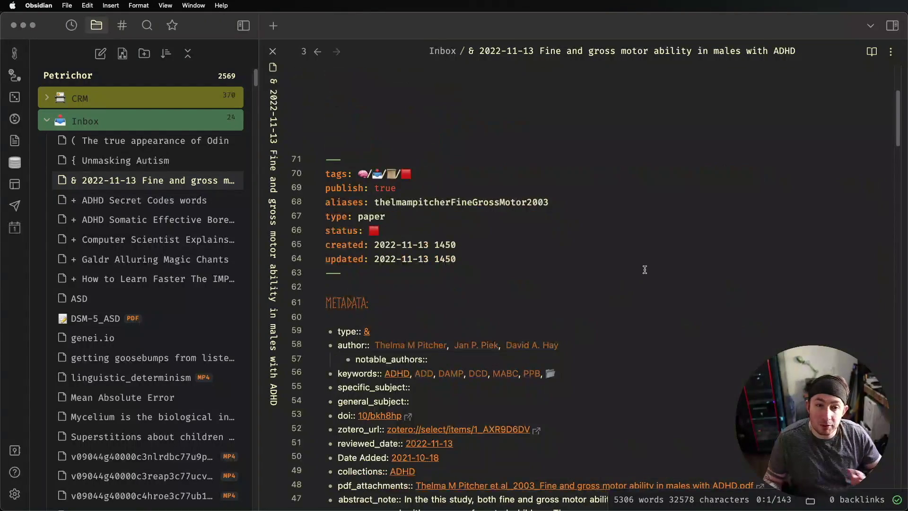
- Collapse the Inbox and Templates folders, open the Research database in the Utility folder, and hide the file sidebar
click(83, 123)
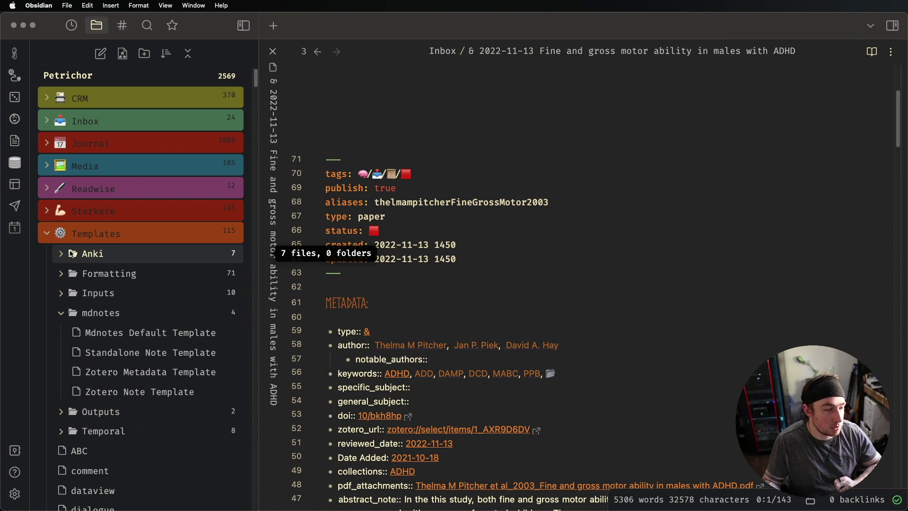
click(96, 235)
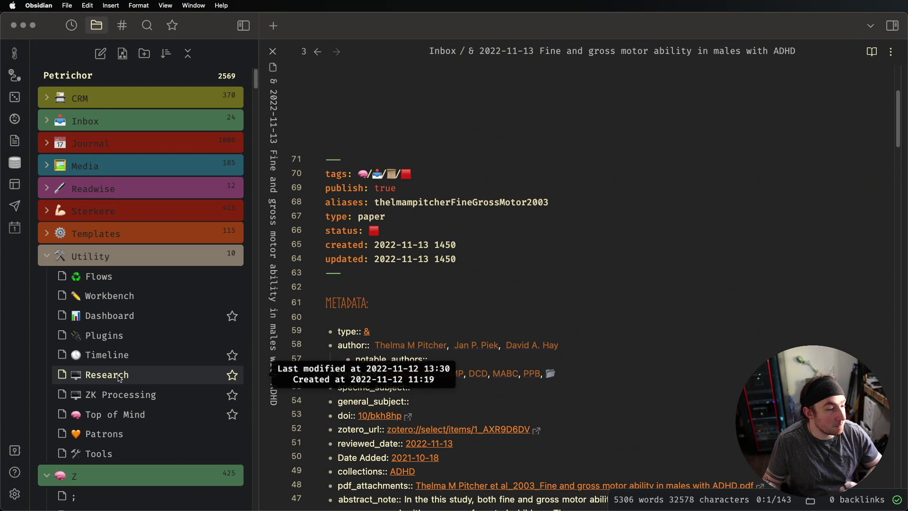
click(106, 374)
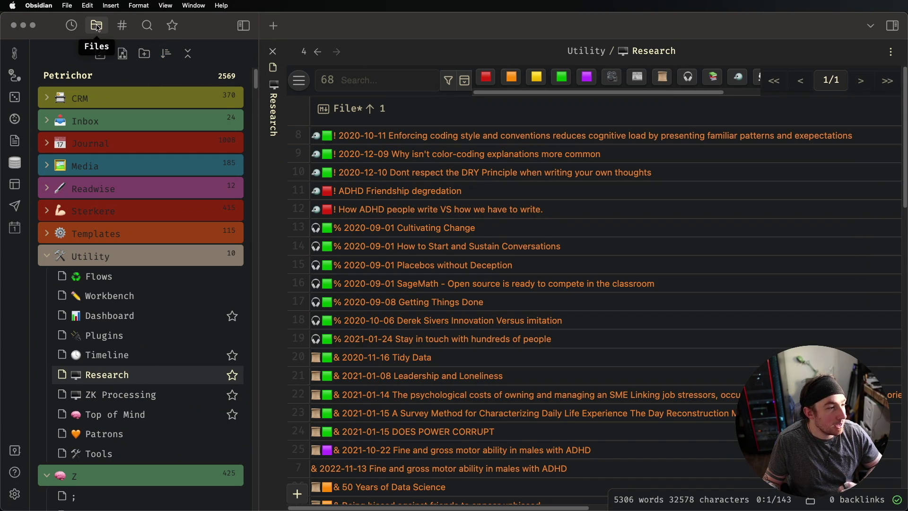
click(244, 25)
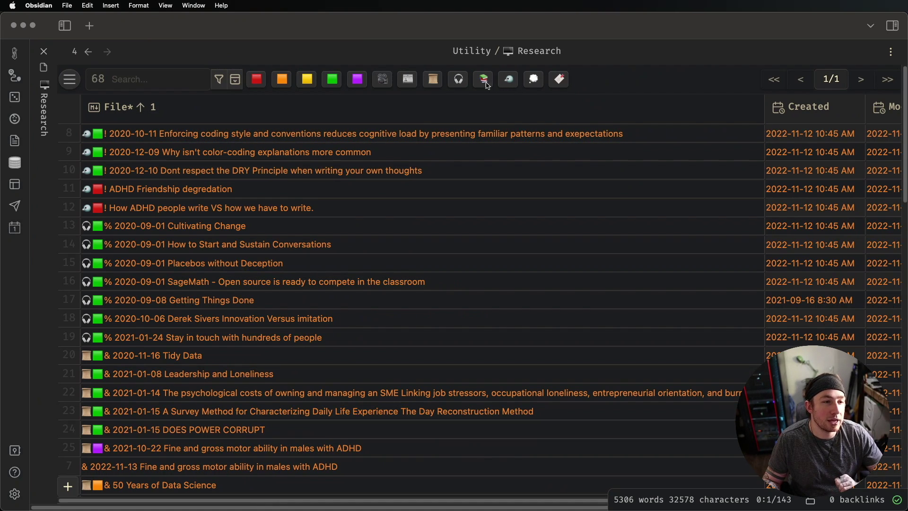
- Filter the Research table to papers with purple status, and clear both filters to look through all entries
click(433, 80)
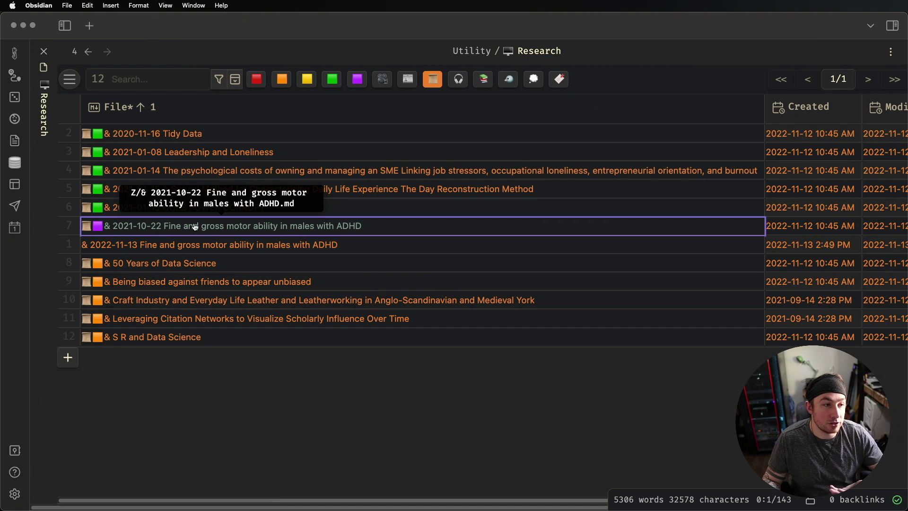
click(358, 81)
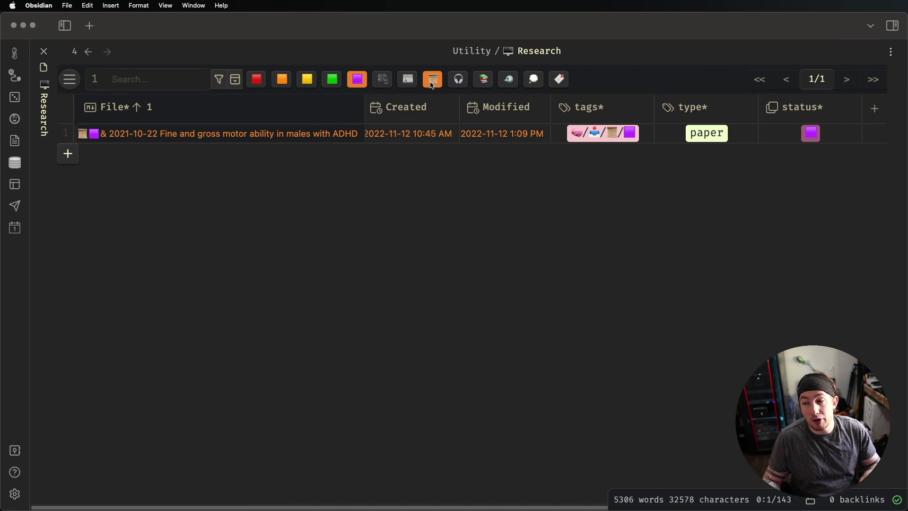
click(362, 80)
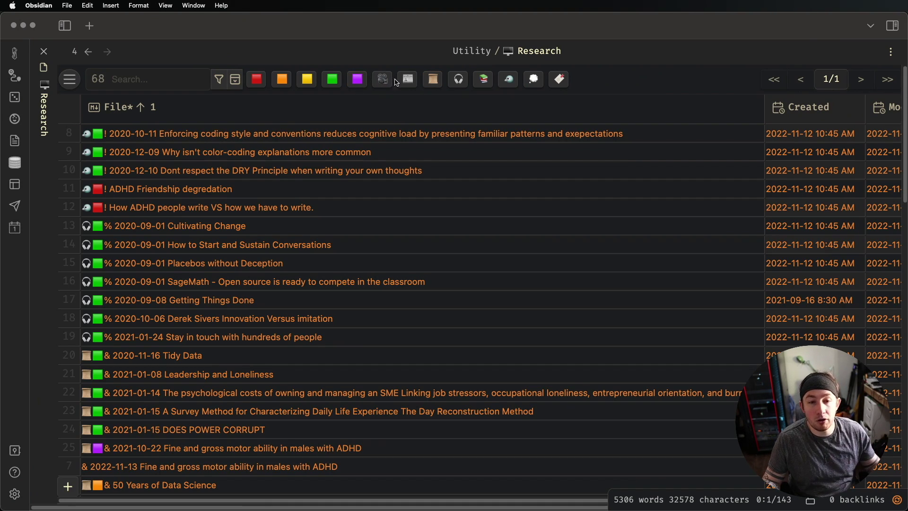
scroll(623, 215, down, 15)
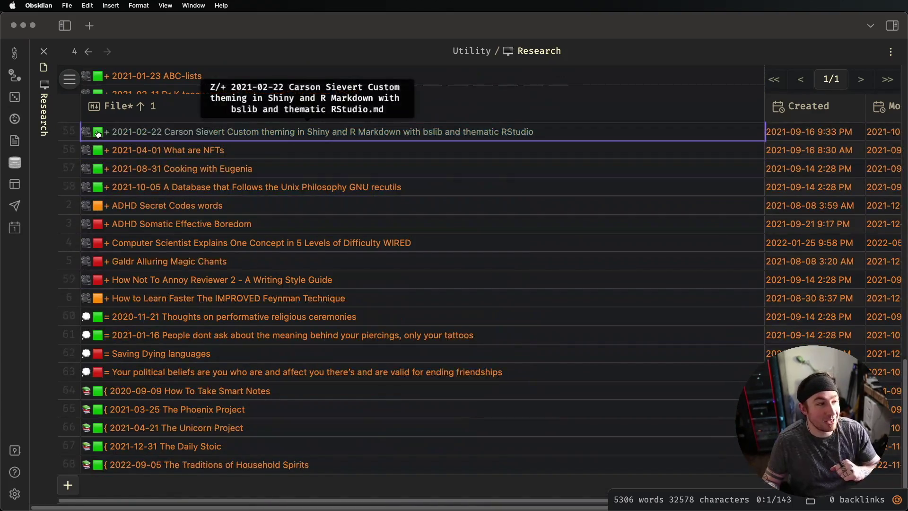
scroll(118, 241, up, 15)
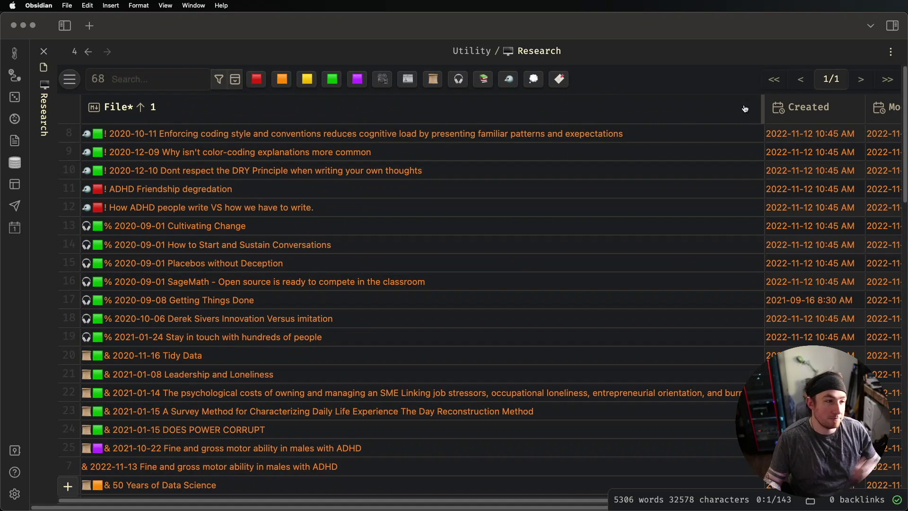
- Filter the Research table by purple status and separately by red status, clearing each filter after viewing its entries
click(358, 80)
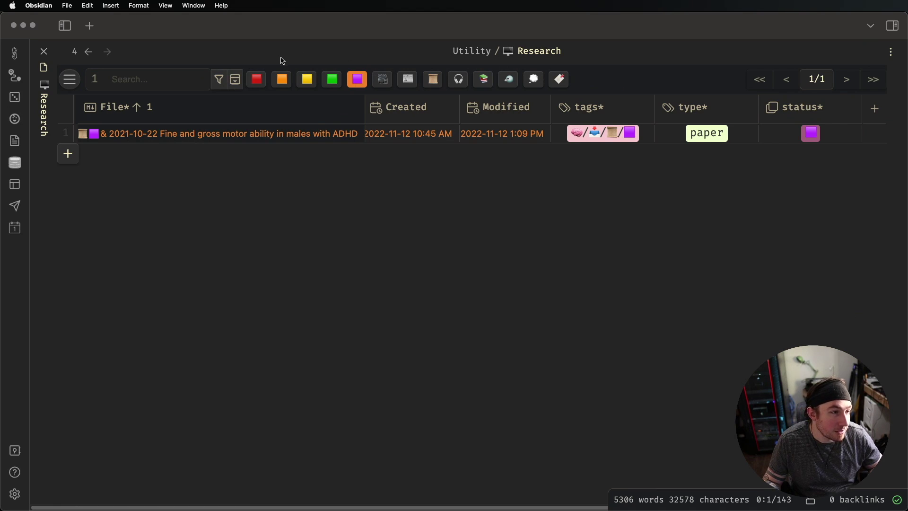
click(357, 79)
click(258, 79)
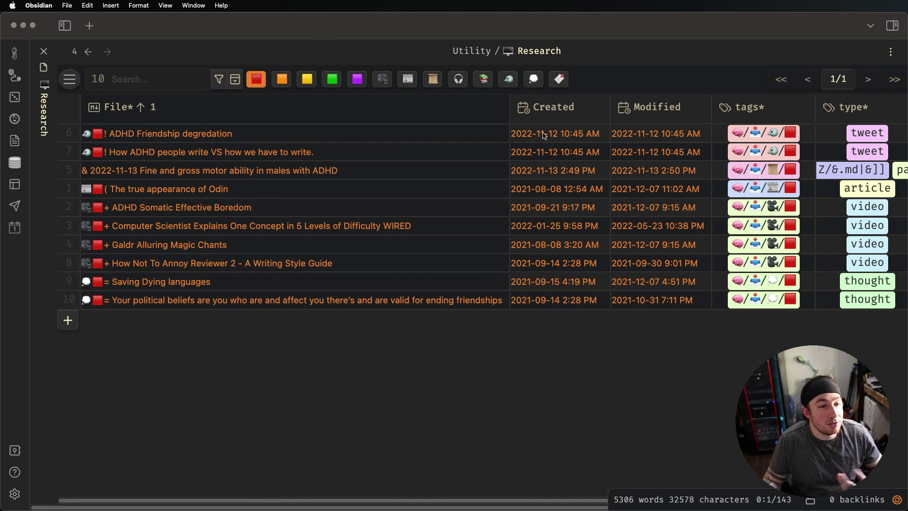
click(257, 81)
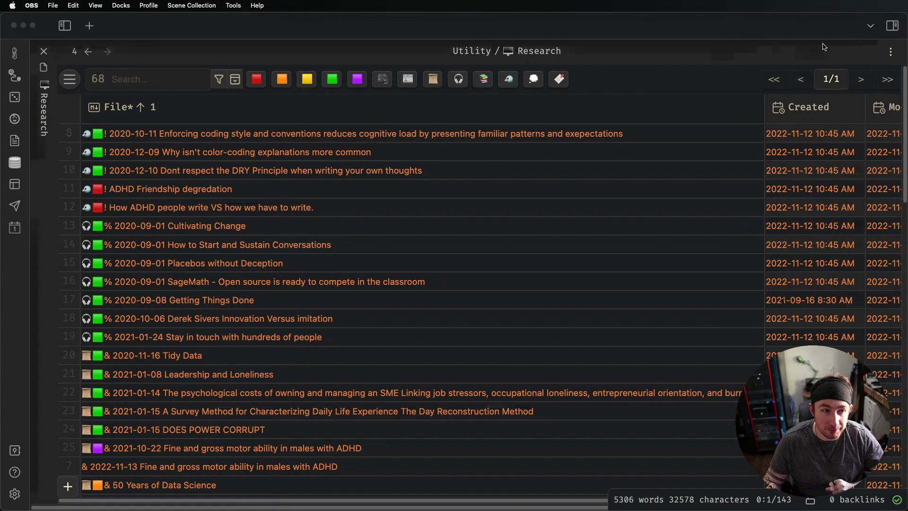
click(891, 53)
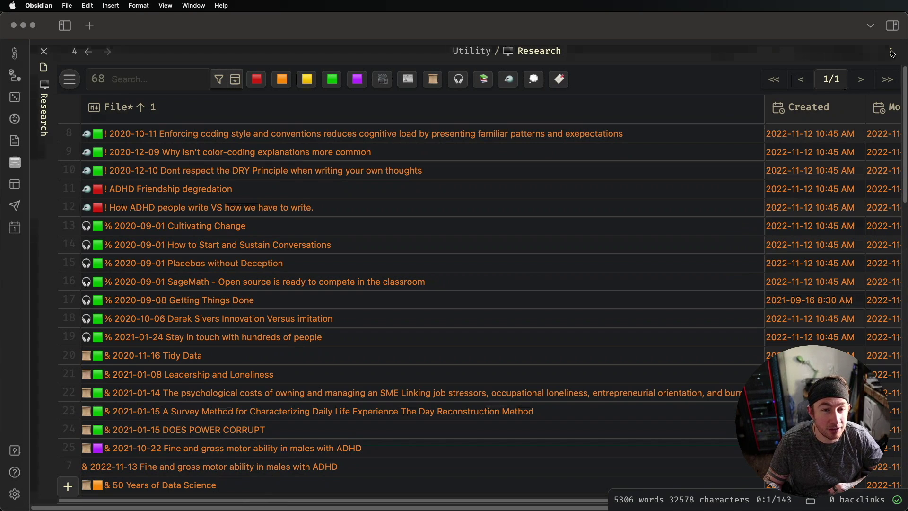
click(891, 53)
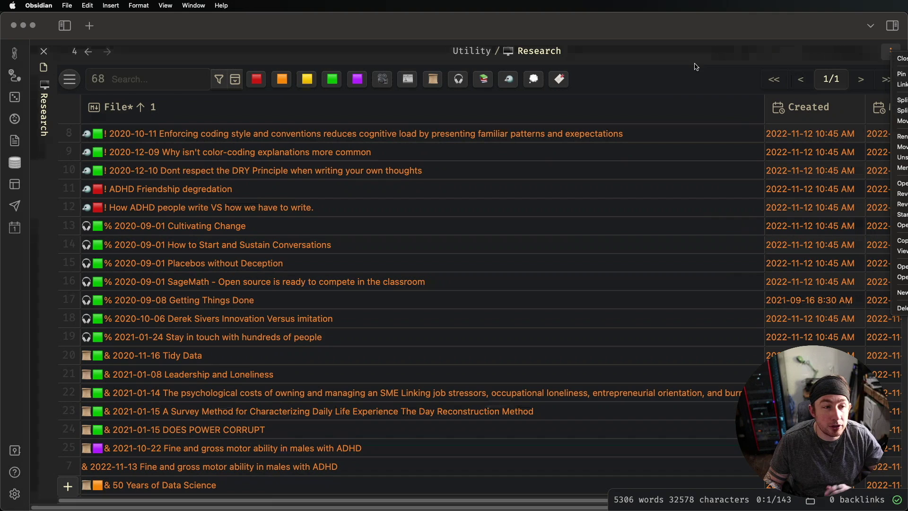
key(Escape)
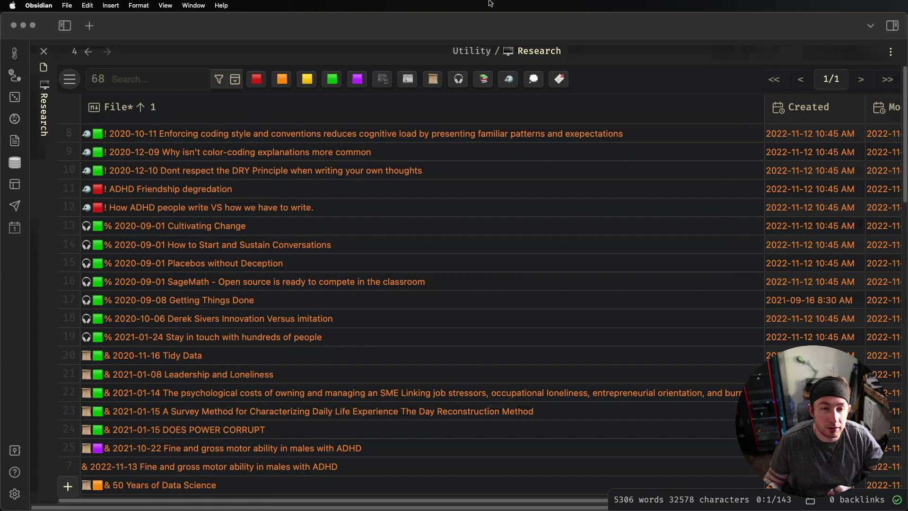
click(623, 58)
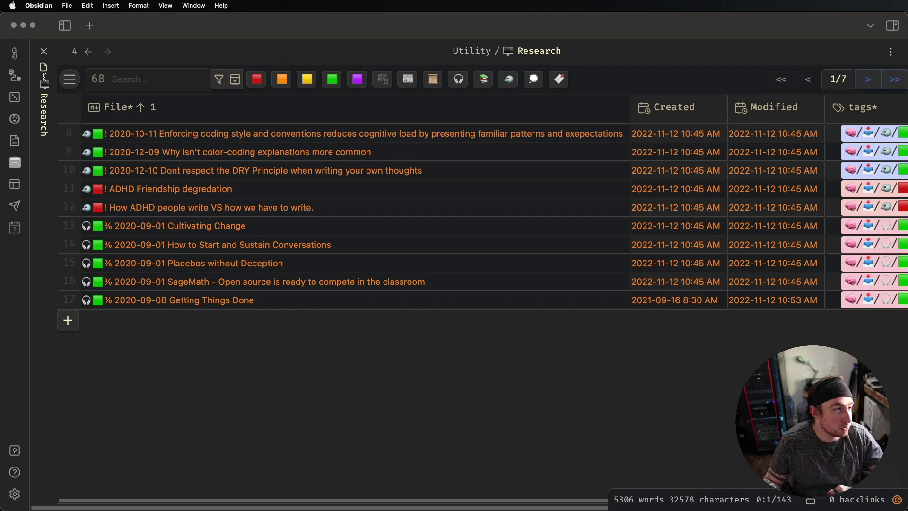
- Open the Research database's settings and examine the Dataview query FROM "Inbox" OR "Z" used as its data source
click(70, 80)
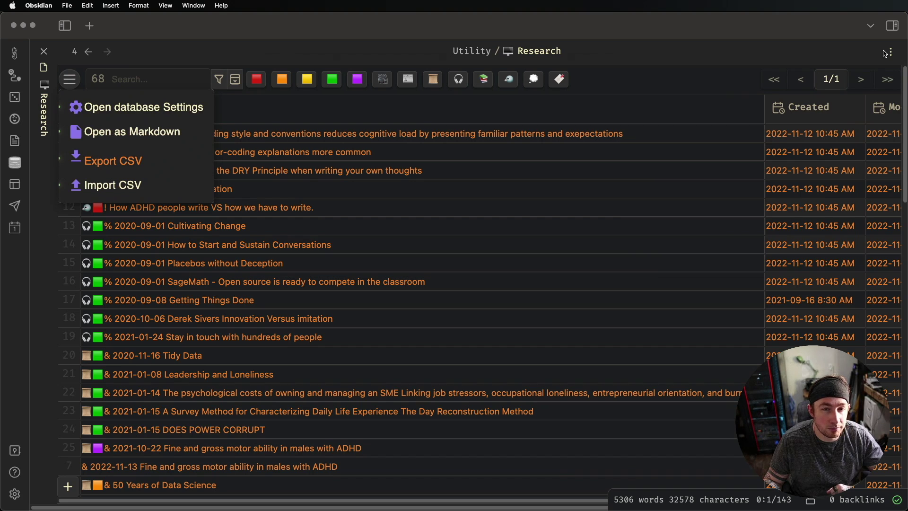
click(149, 106)
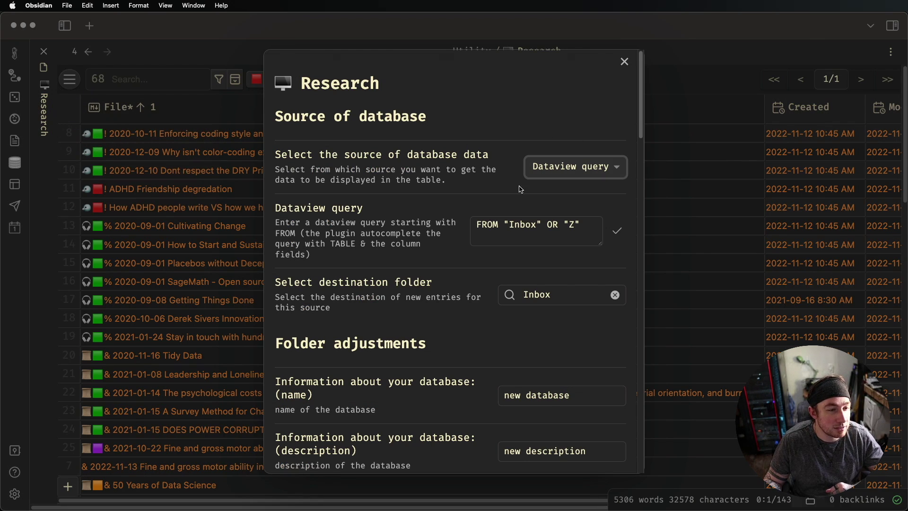
drag(584, 232, 481, 231)
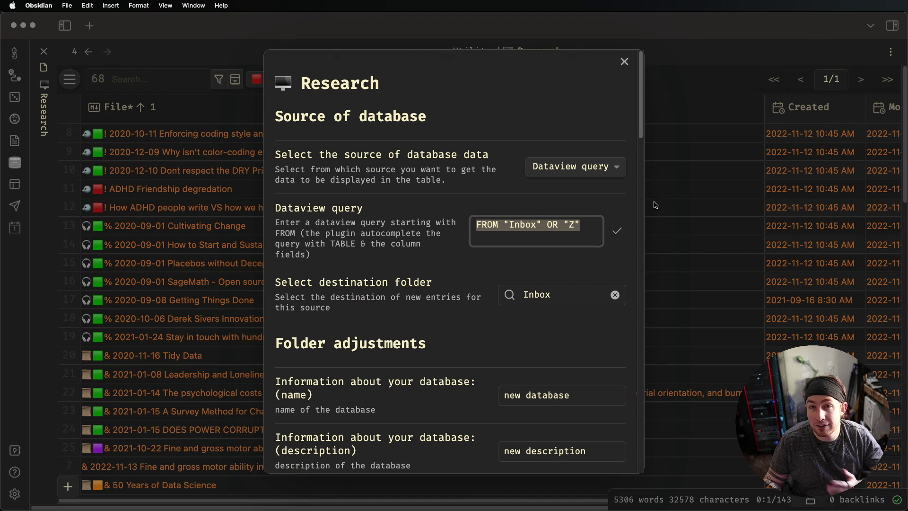
click(570, 226)
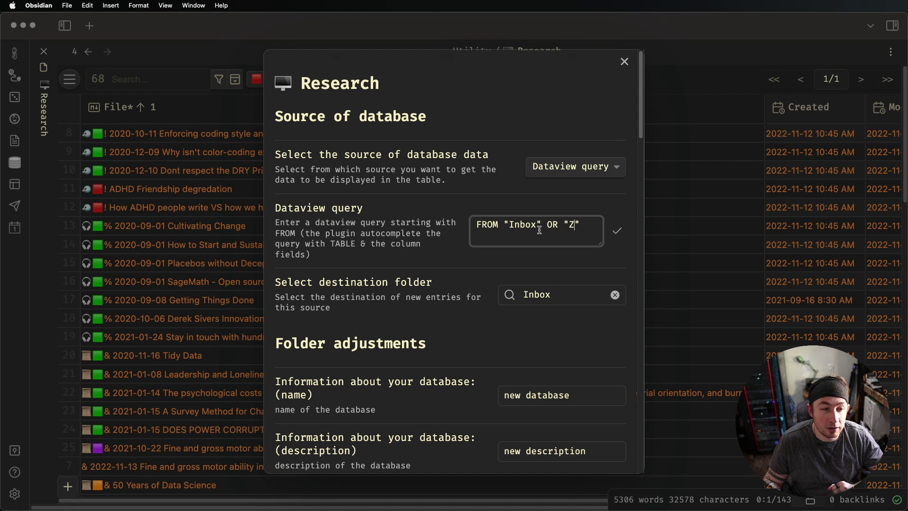
double_click(524, 225)
click(585, 222)
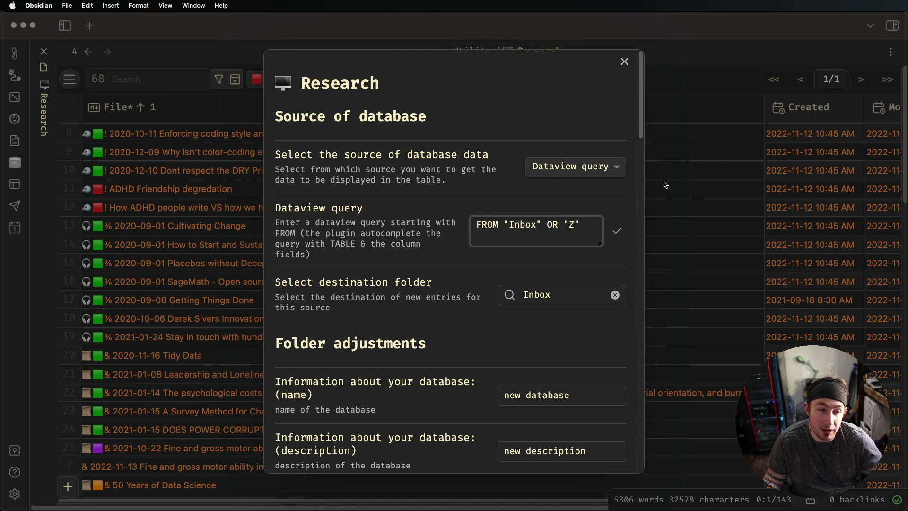
double_click(518, 225)
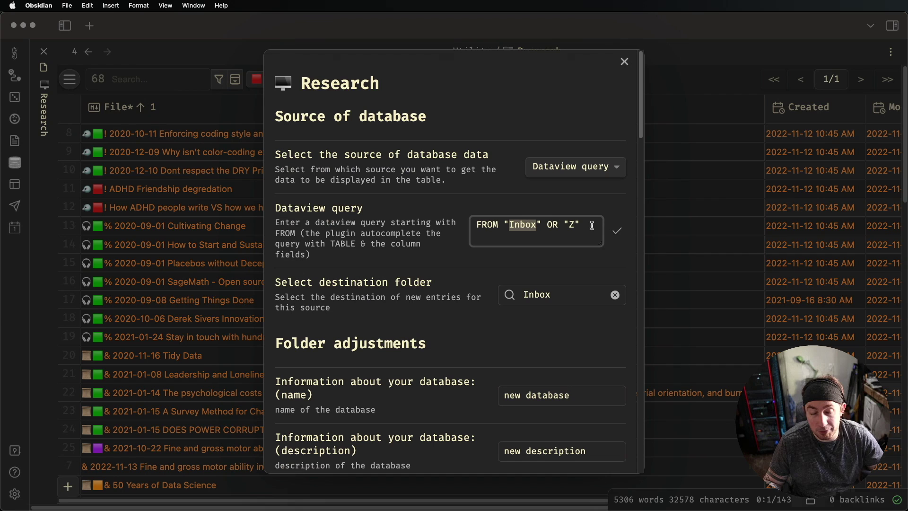
- Review the database's destination folder, folder adjustments and column configuration settings, including cell size, sticky first column and file grouping
scroll(462, 181, down, 1)
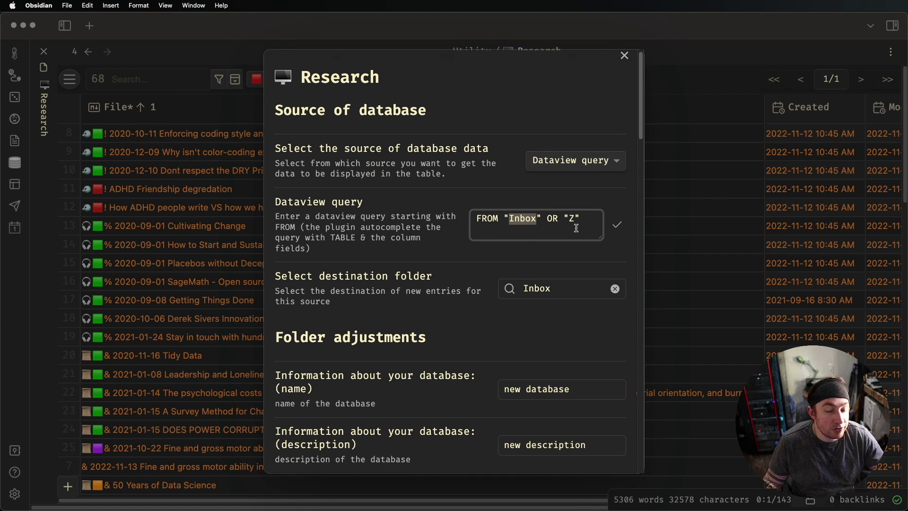
scroll(581, 222, down, 3)
scroll(574, 227, down, 5)
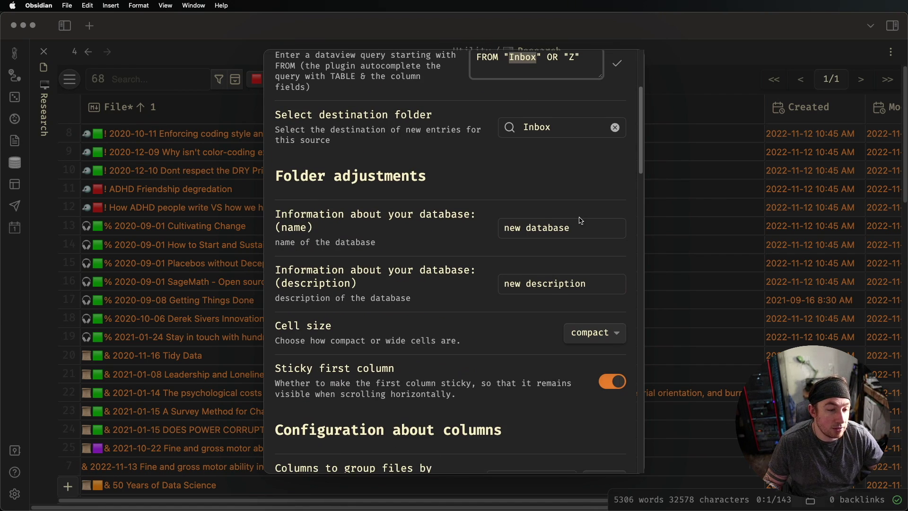
scroll(542, 289, down, 8)
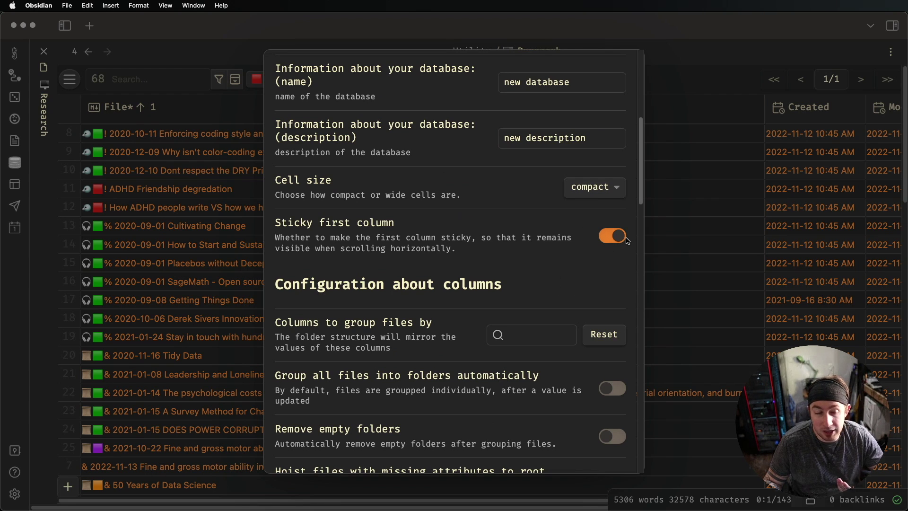
scroll(575, 260, down, 9)
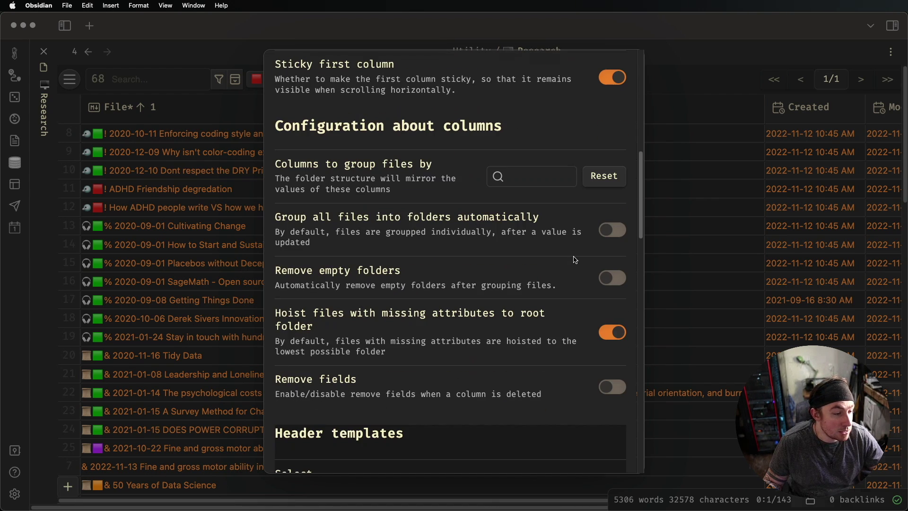
scroll(575, 259, down, 6)
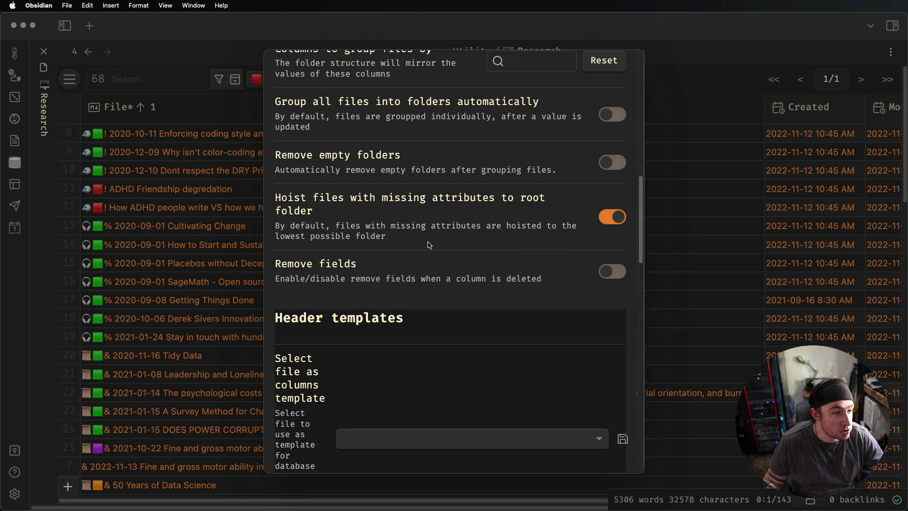
- Review the database's metadata columns, inline field options, row settings, editing engine formats and table automation settings
scroll(435, 231, down, 20)
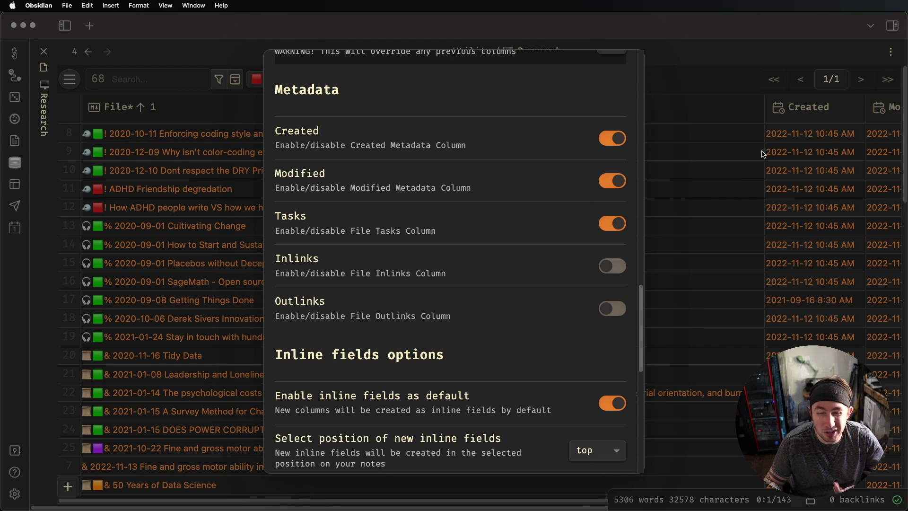
scroll(558, 220, down, 3)
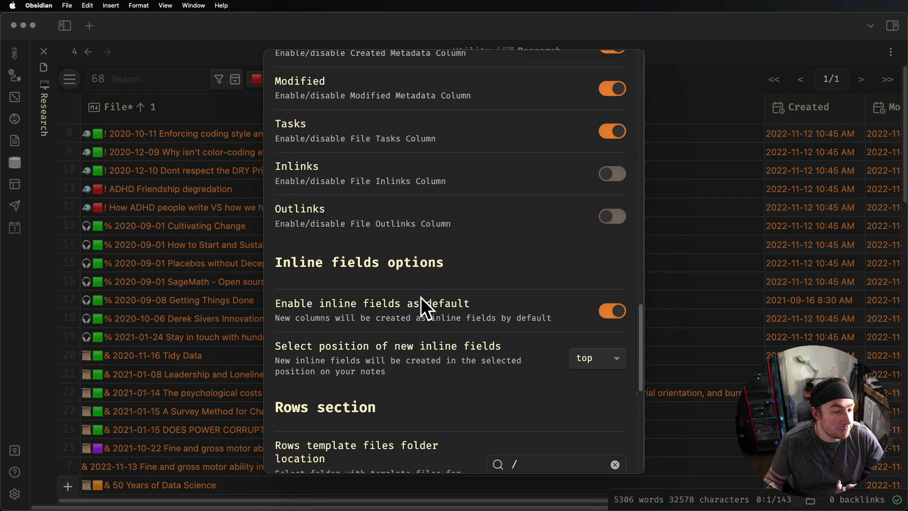
scroll(506, 307, down, 1)
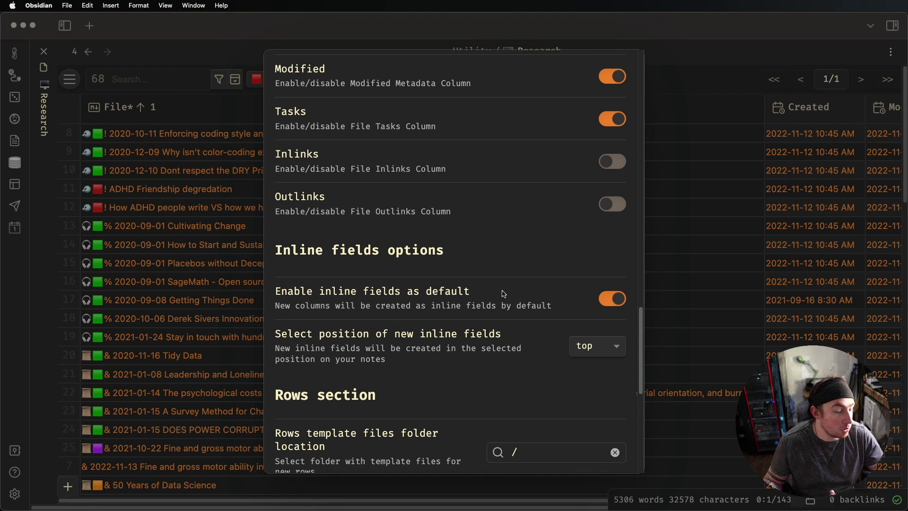
scroll(502, 288, down, 10)
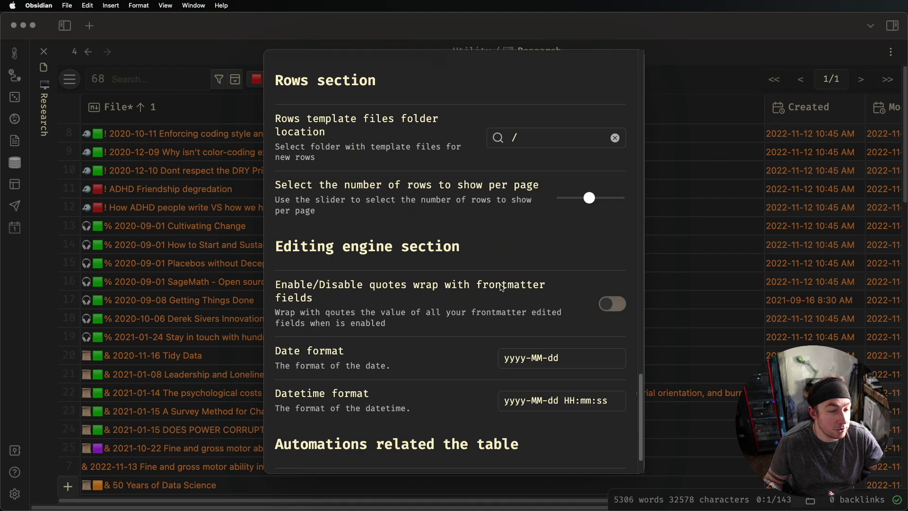
scroll(540, 257, down, 2)
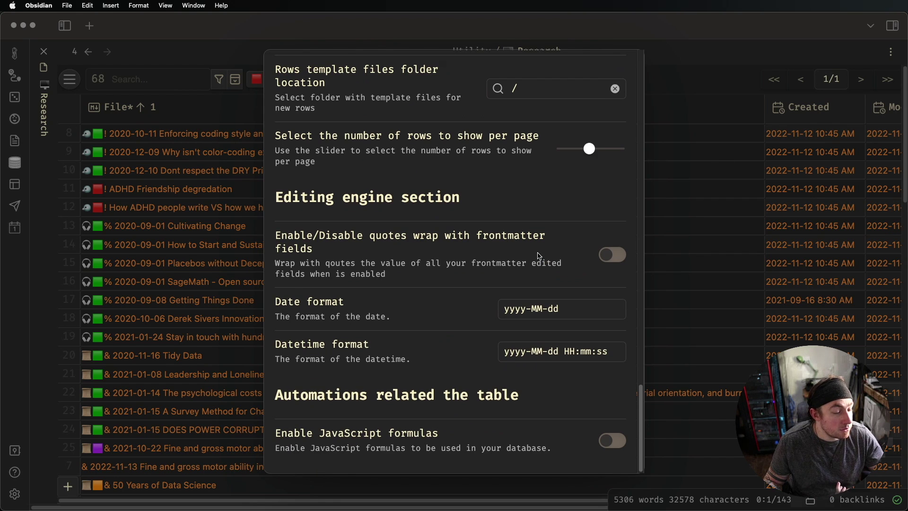
- Close the Research database settings and examine the table filters, from the color tag groups to the status condition excluding ❌
scroll(540, 257, up, 20)
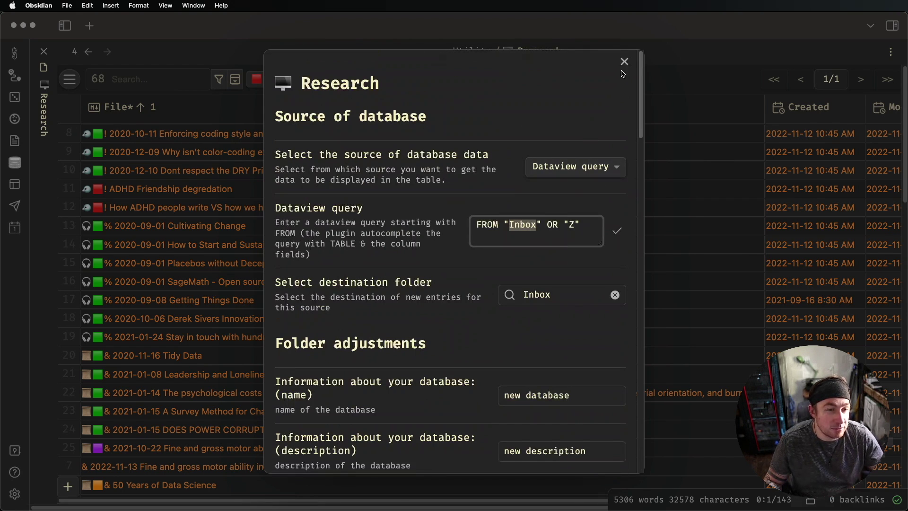
click(623, 62)
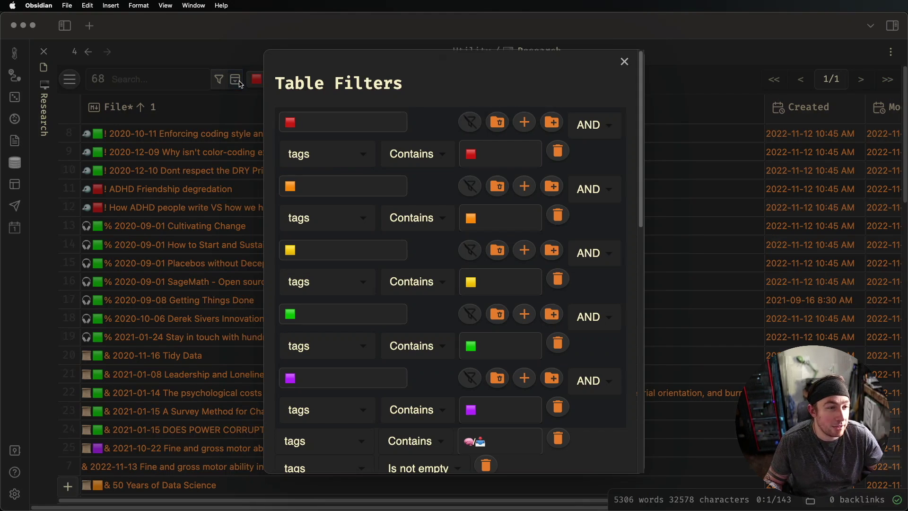
click(239, 83)
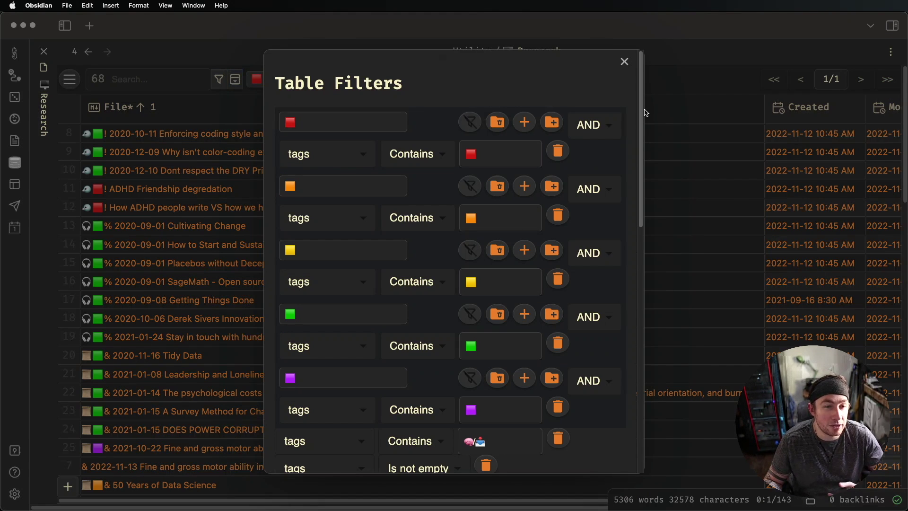
drag(646, 113, 650, 167)
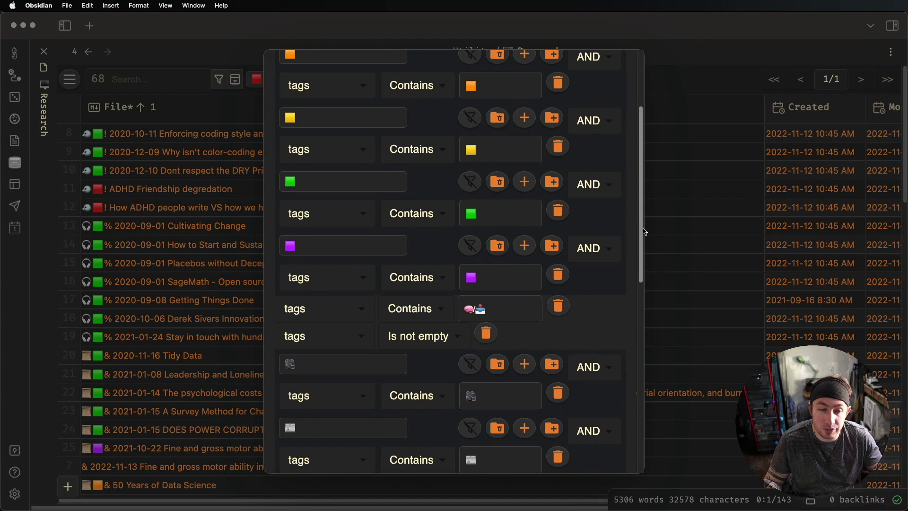
drag(643, 233, 623, 468)
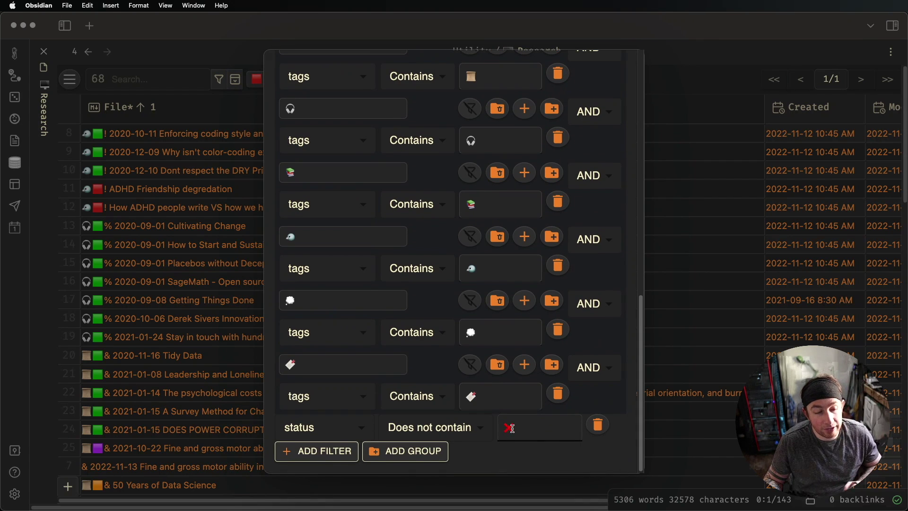
click(531, 430)
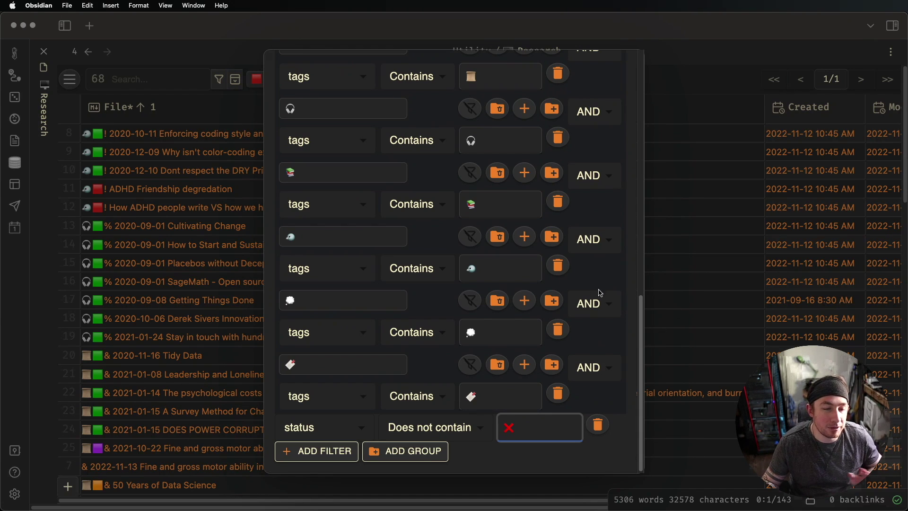
drag(643, 308, 646, 270)
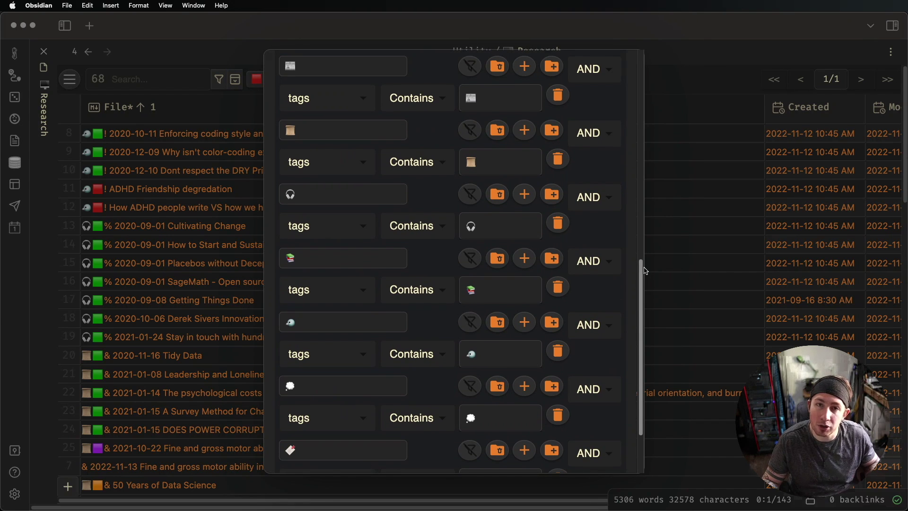
drag(646, 270, 624, 60)
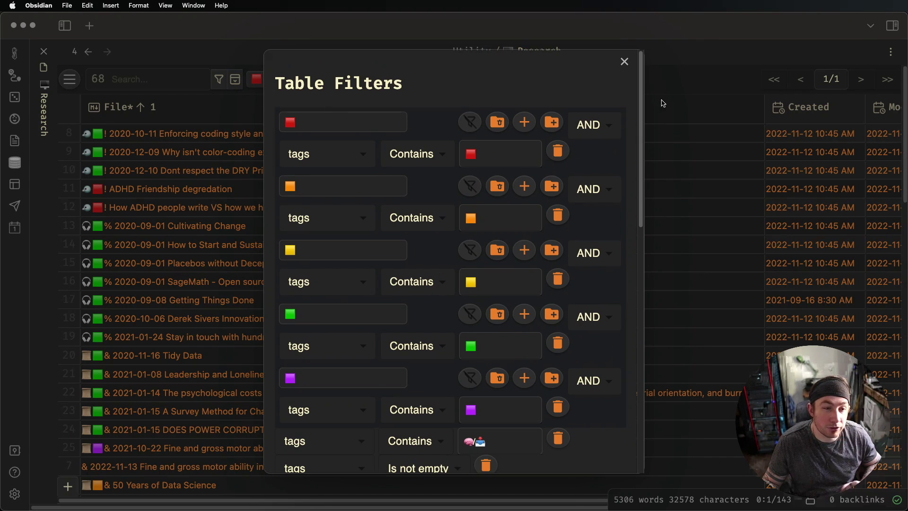
- Review the names of the color and source-type filter groups once more and close the table filters
click(290, 123)
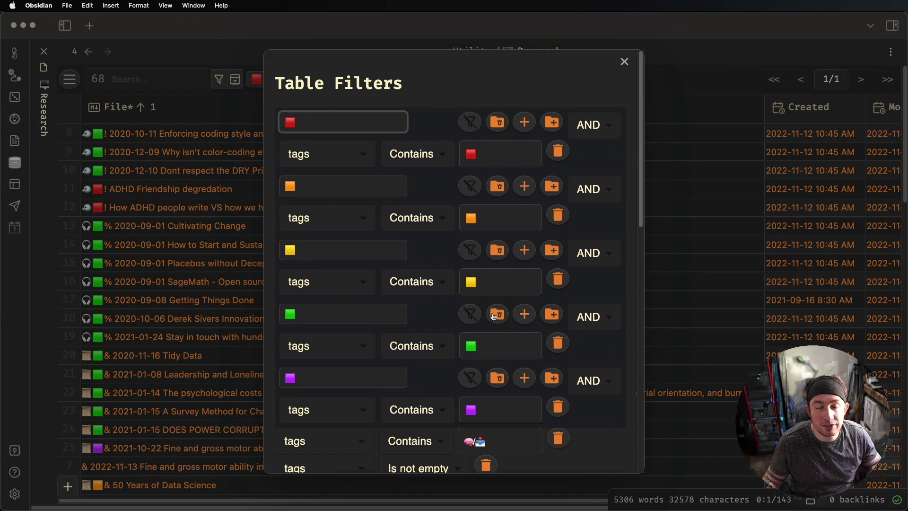
scroll(487, 303, down, 10)
scroll(378, 191, down, 5)
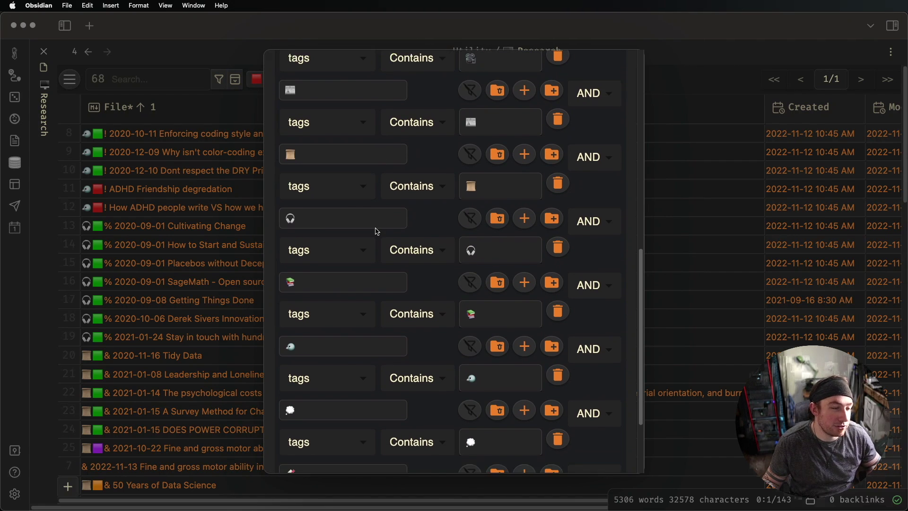
scroll(576, 211, up, 15)
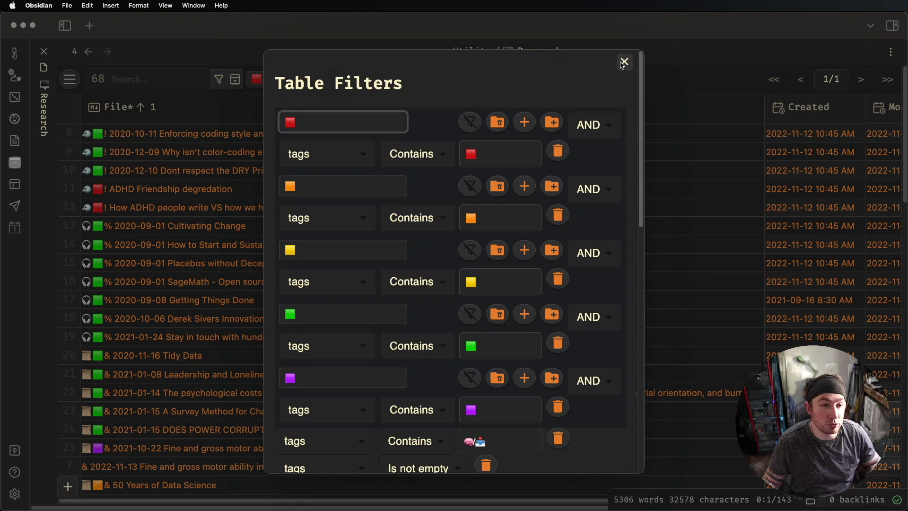
click(625, 62)
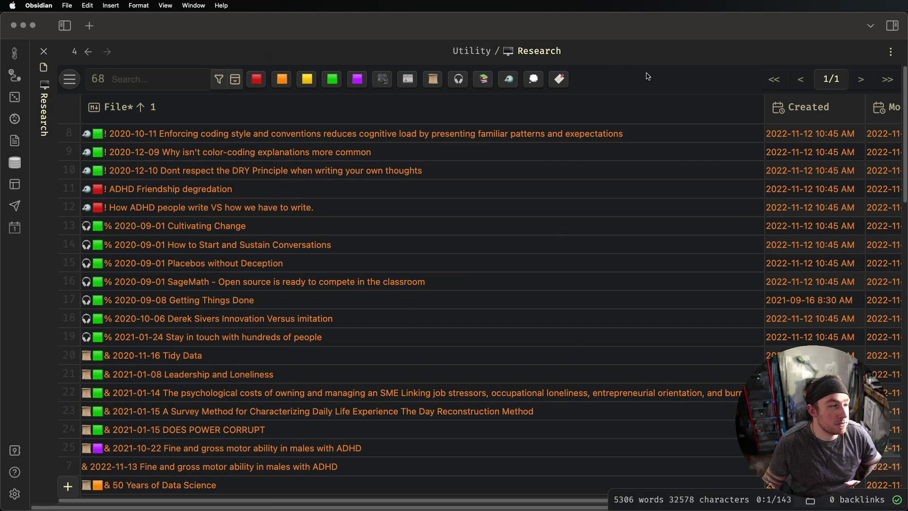
- Filter the Research table by purple status and show the Task column to view the paper's tasks
scroll(655, 154, down, 15)
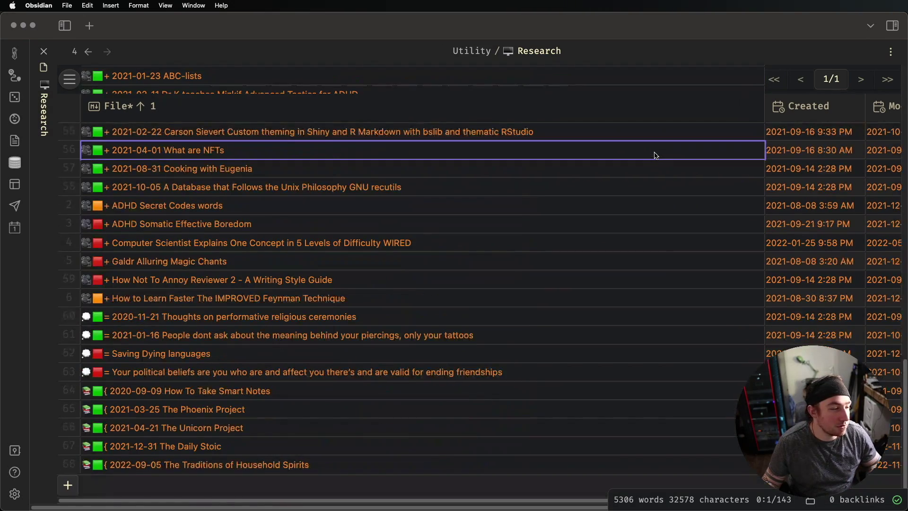
scroll(643, 160, up, 15)
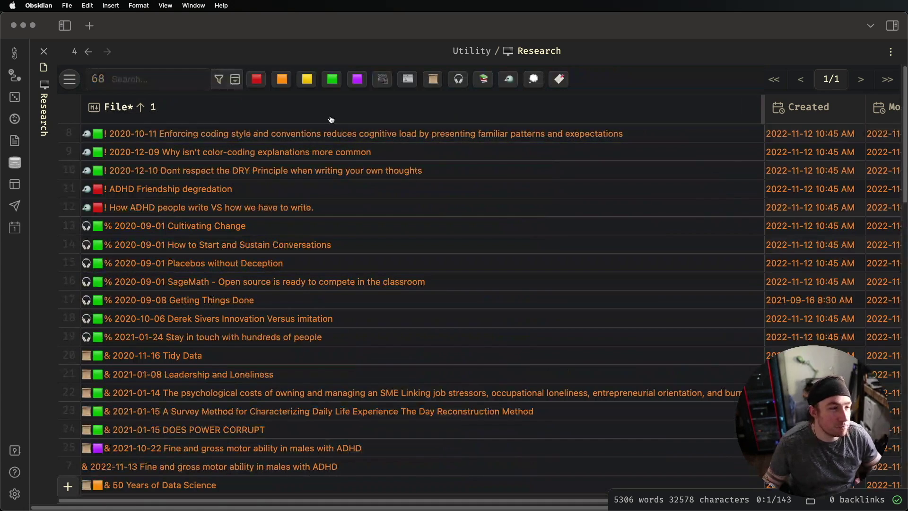
click(359, 79)
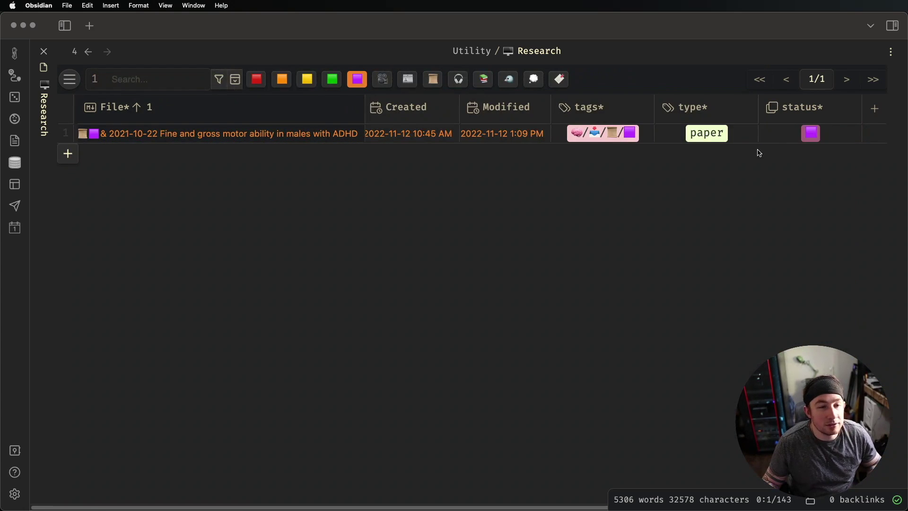
click(874, 110)
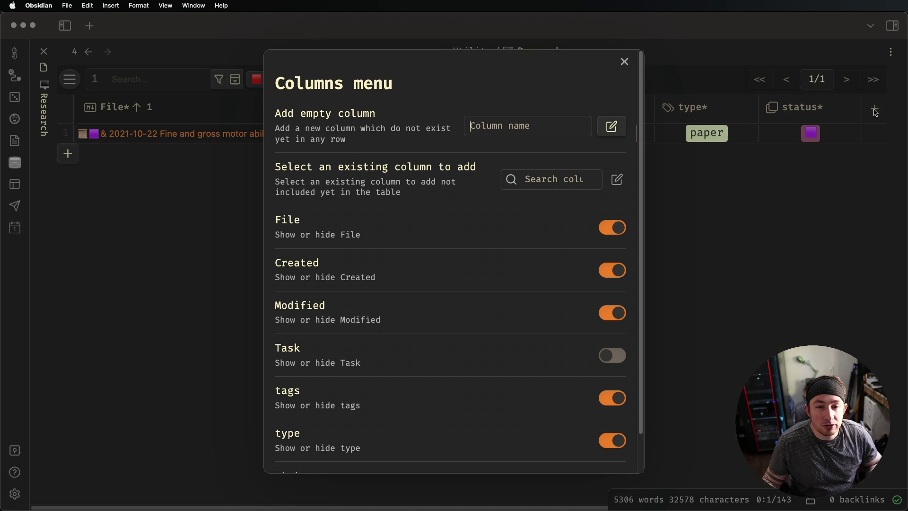
click(612, 356)
click(624, 62)
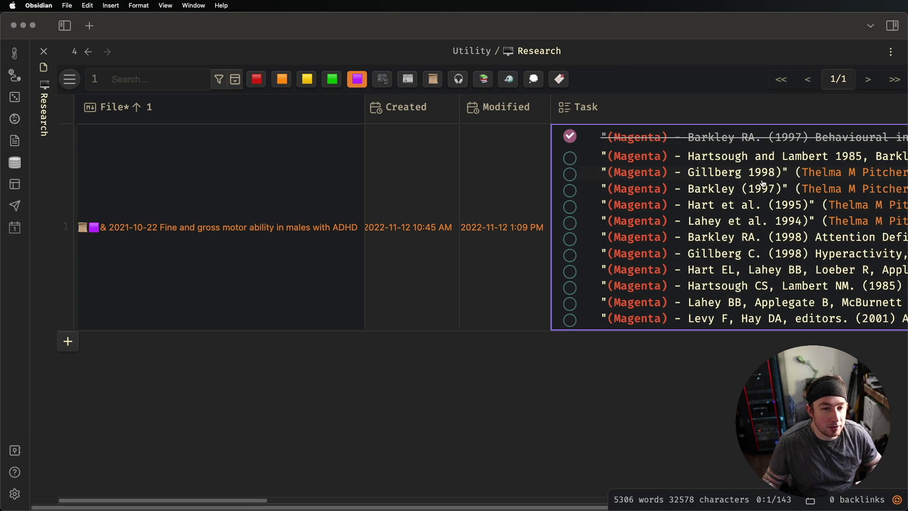
scroll(535, 151, right, 10)
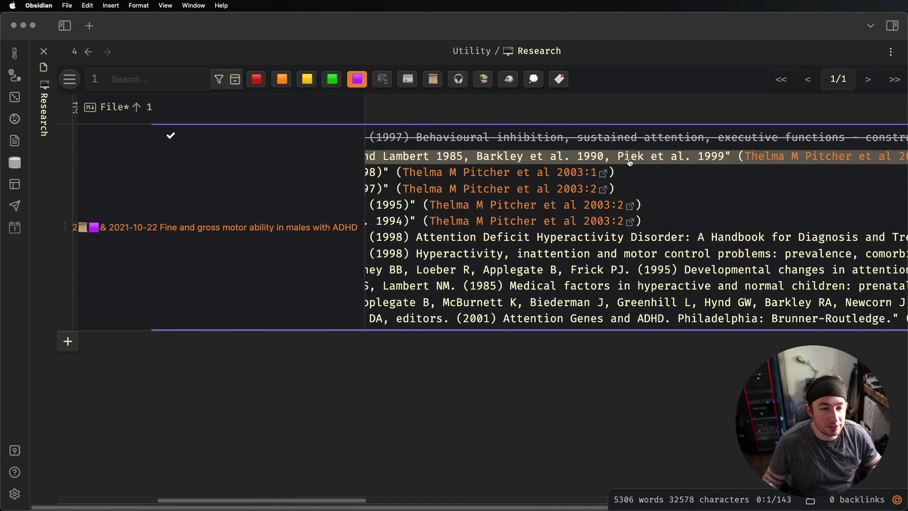
scroll(630, 162, right, 2)
scroll(591, 156, left, 8)
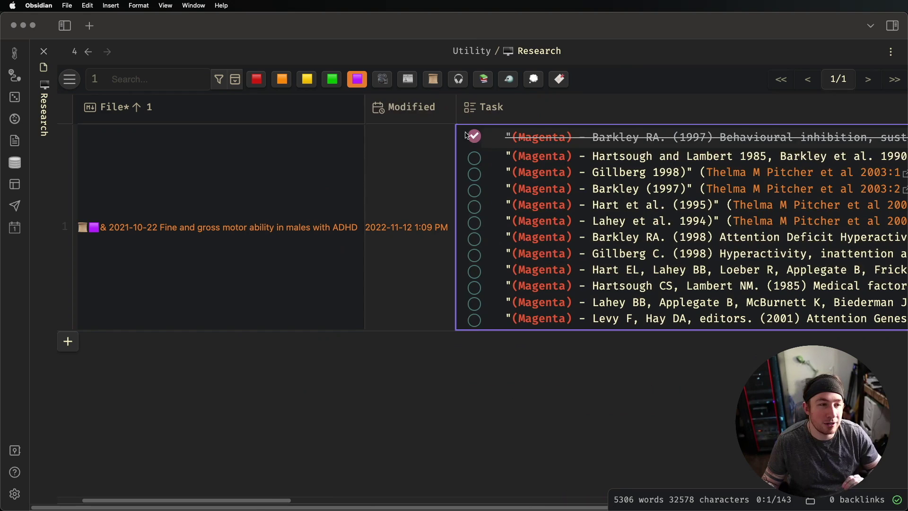
- Clear and reapply the purple filter, look across the paper's task, tags and type columns, and hide the Task column
click(364, 86)
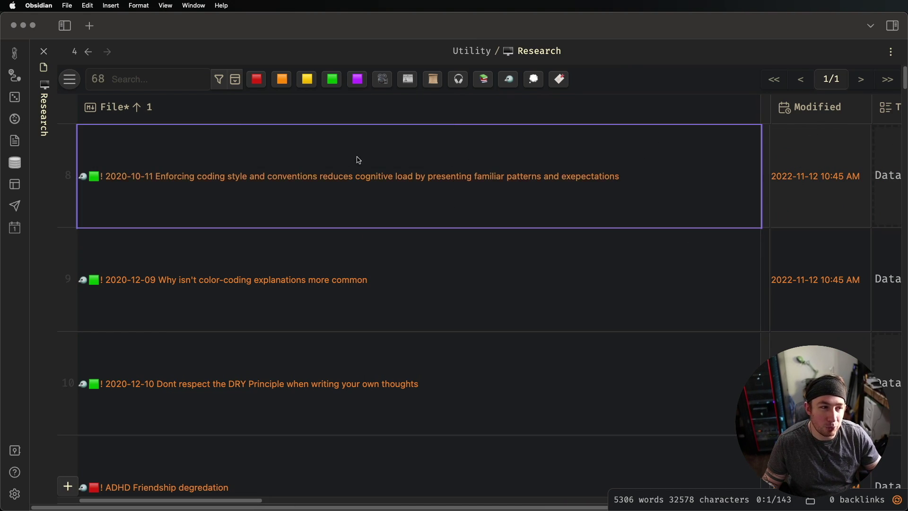
click(358, 84)
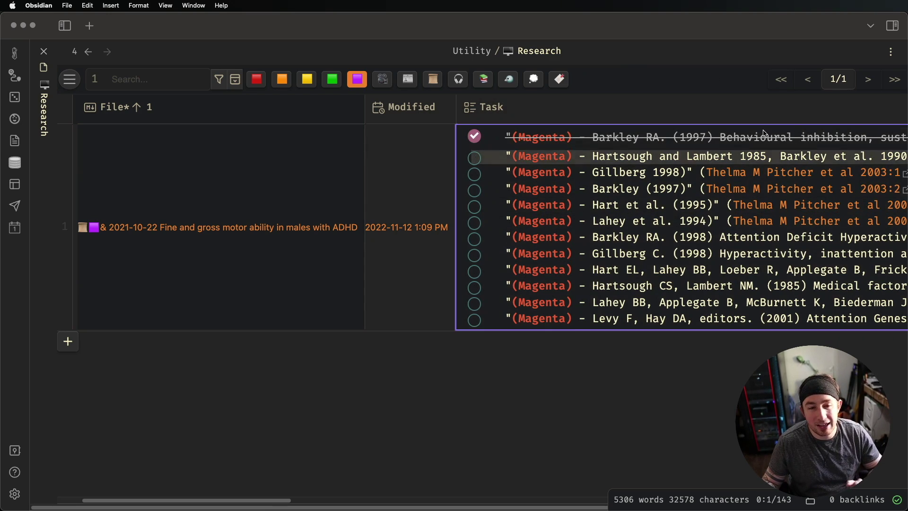
scroll(818, 158, right, 10)
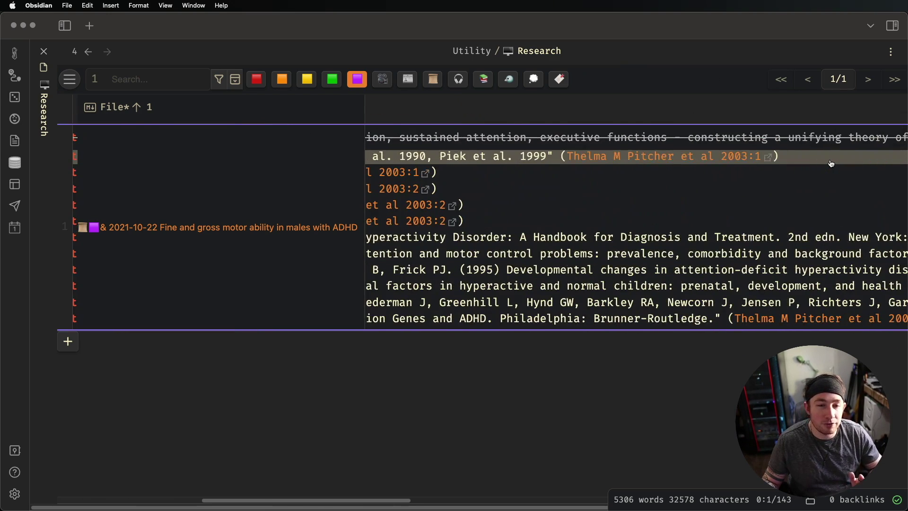
scroll(833, 163, right, 15)
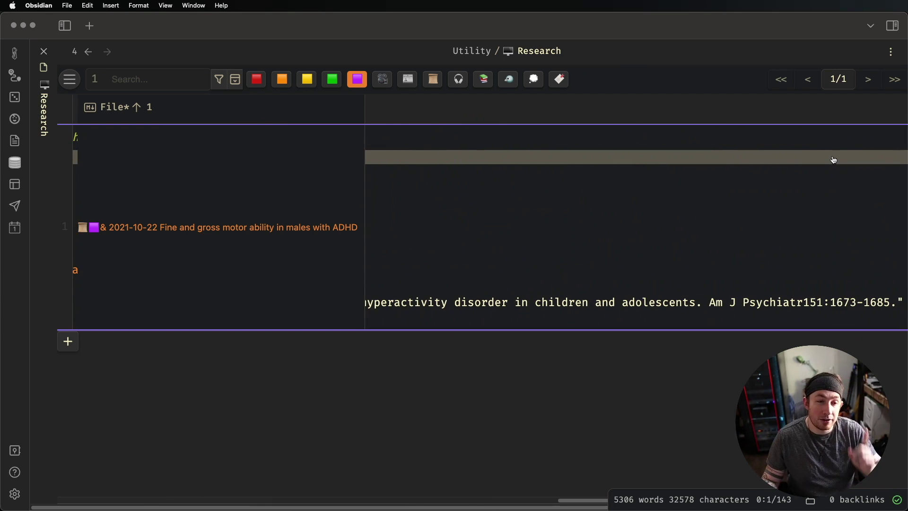
scroll(833, 160, right, 2)
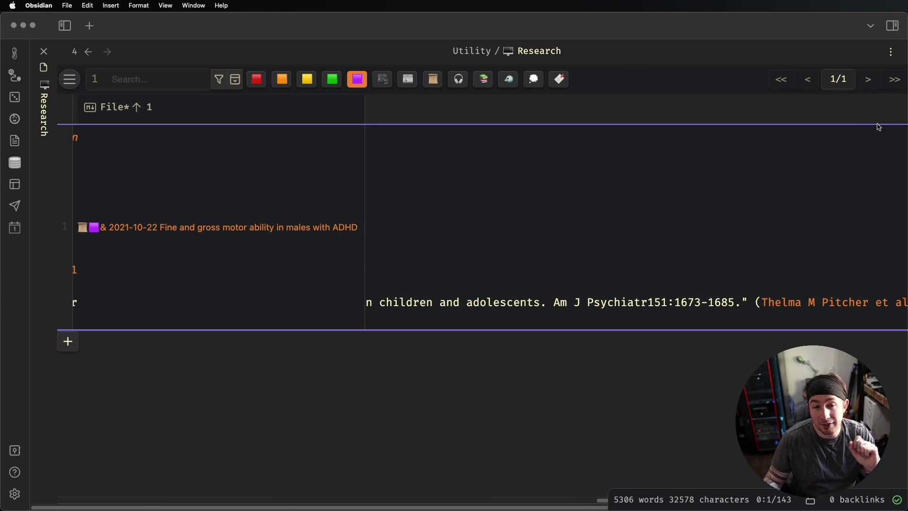
scroll(814, 121, right, 5)
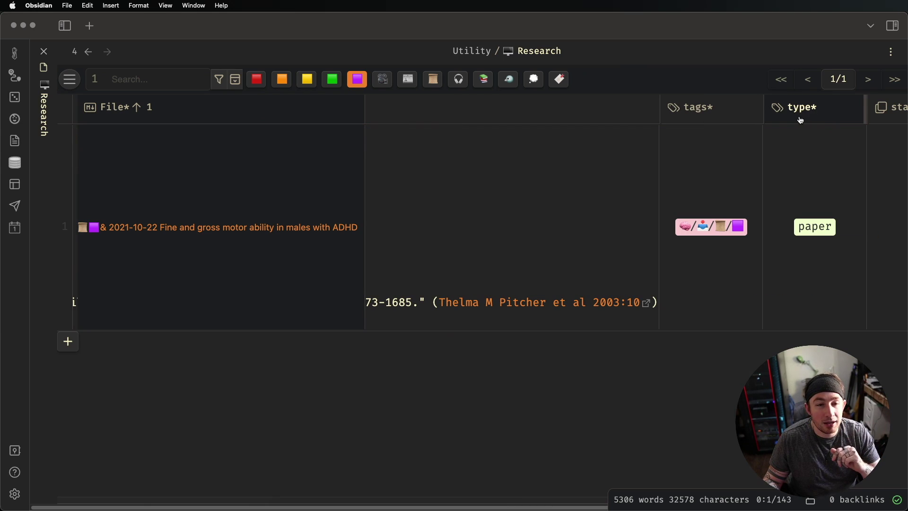
scroll(846, 117, right, 2)
scroll(709, 118, left, 5)
scroll(639, 116, left, 5)
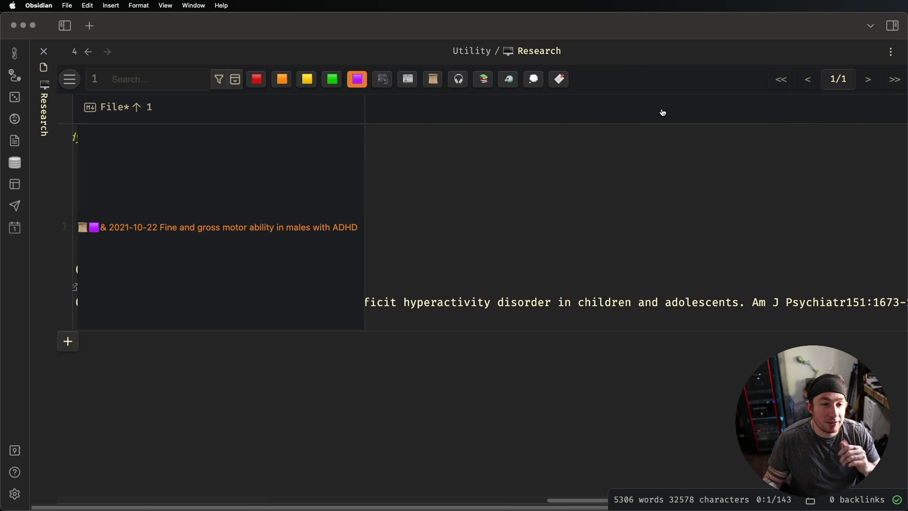
click(713, 111)
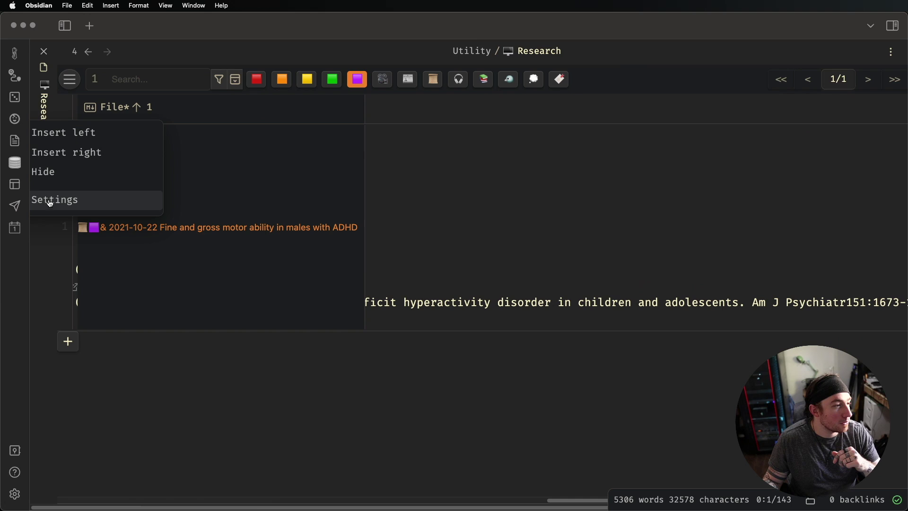
click(62, 177)
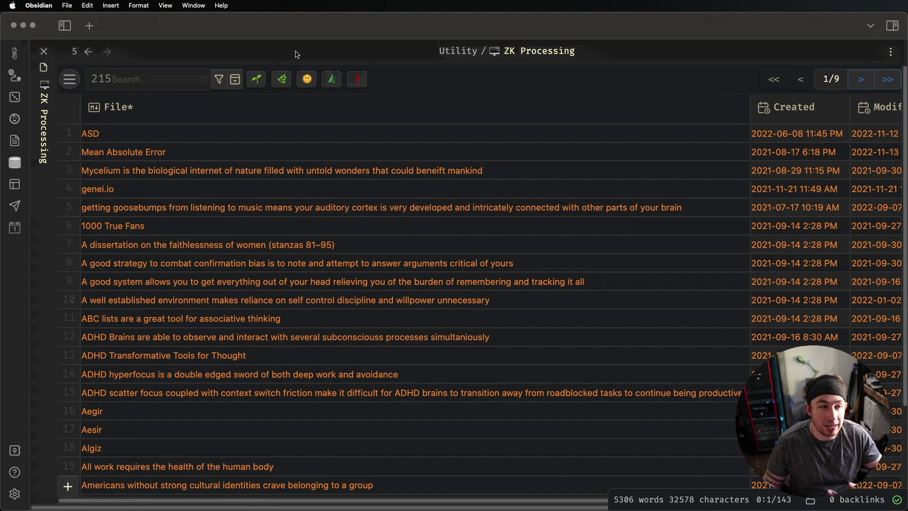
- Open the ZK Processing database's settings and examine its Dataview query FROM "Inbox" OR "Z"
click(549, 138)
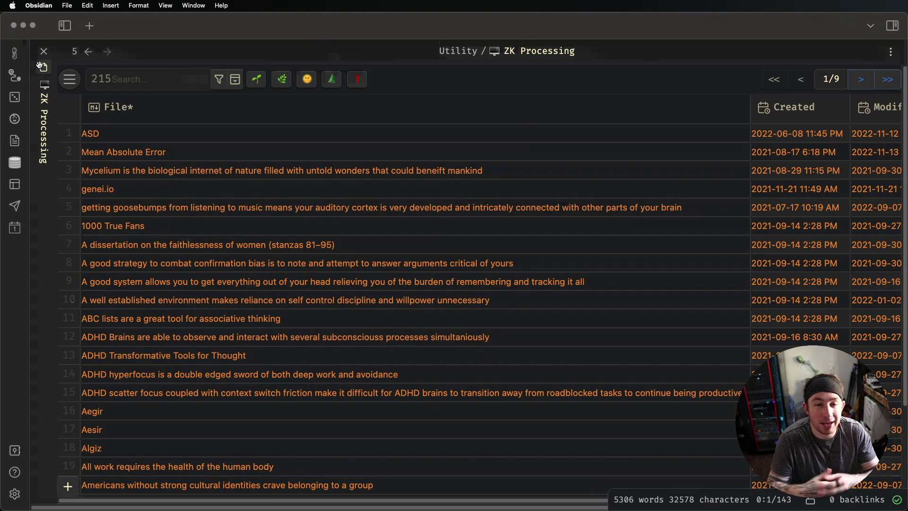
click(892, 52)
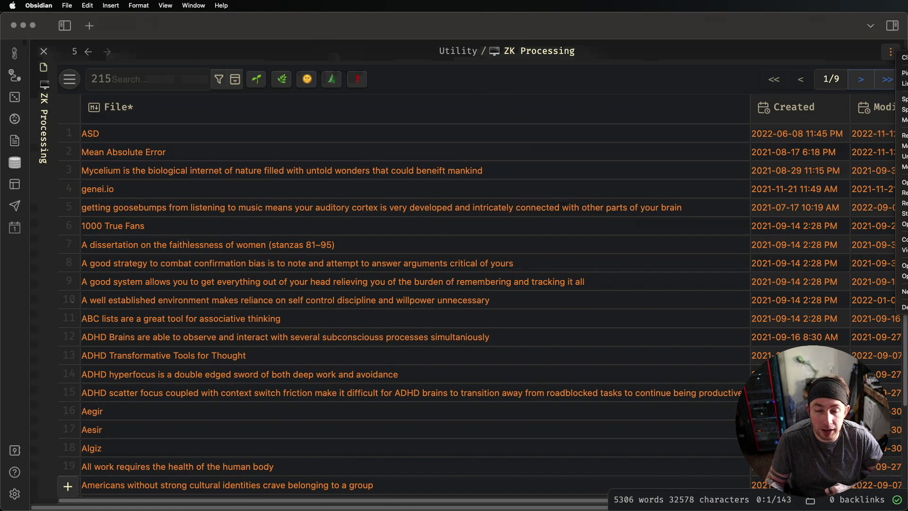
click(904, 275)
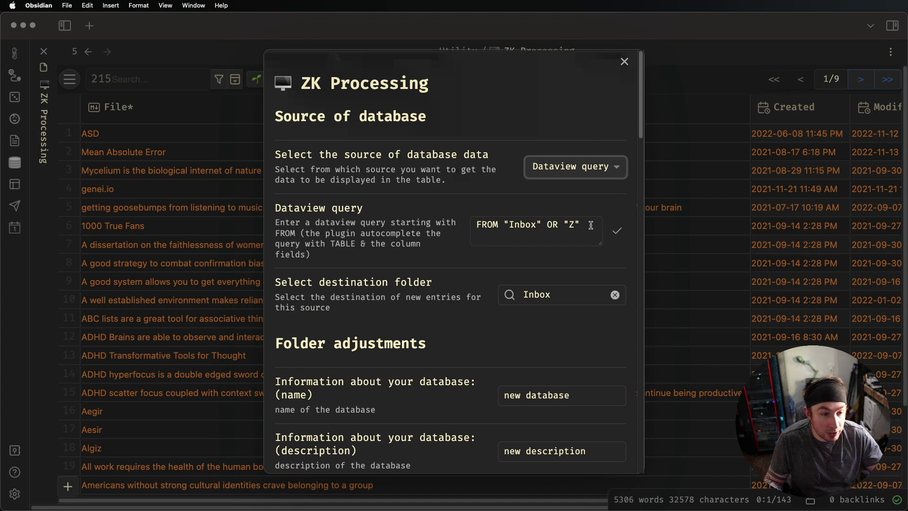
drag(591, 226, 474, 225)
- Review the ZK Processing database's folder adjustments, file grouping and metadata column settings, then close the settings
scroll(576, 213, down, 5)
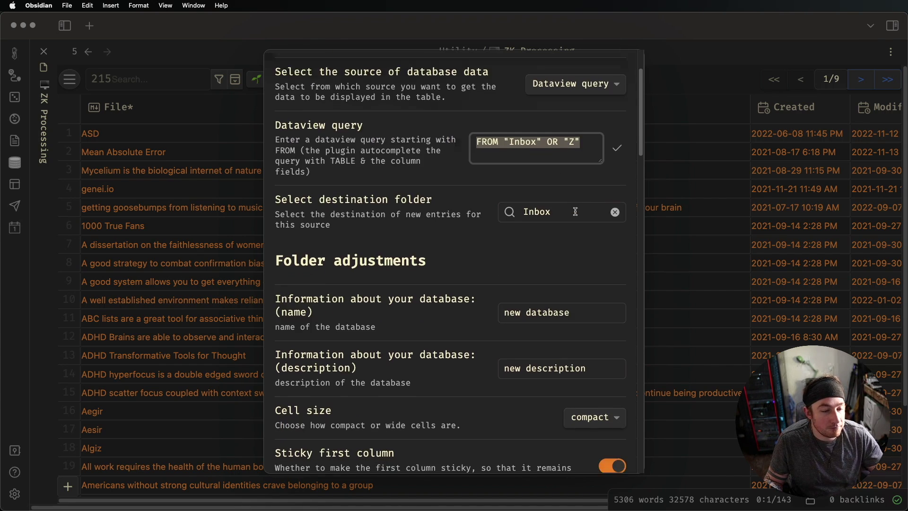
scroll(576, 213, down, 15)
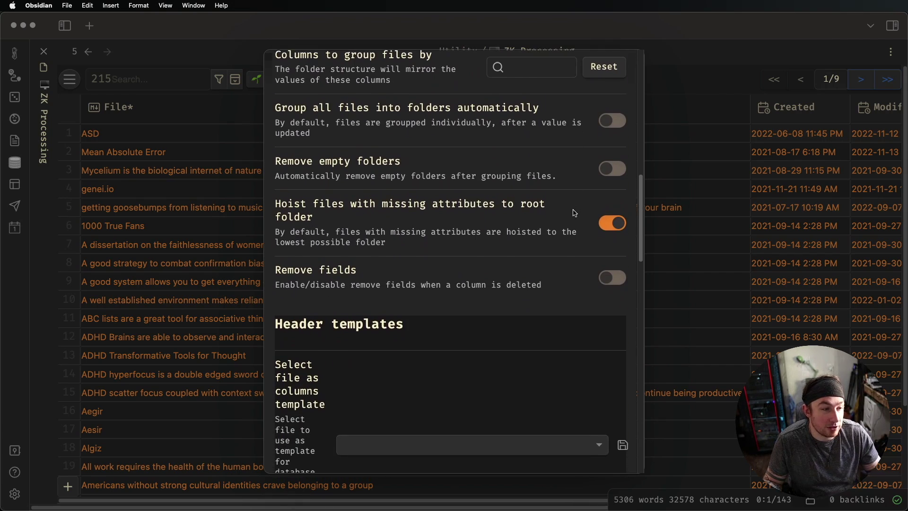
scroll(572, 211, up, 10)
scroll(588, 203, down, 4)
scroll(628, 142, up, 2)
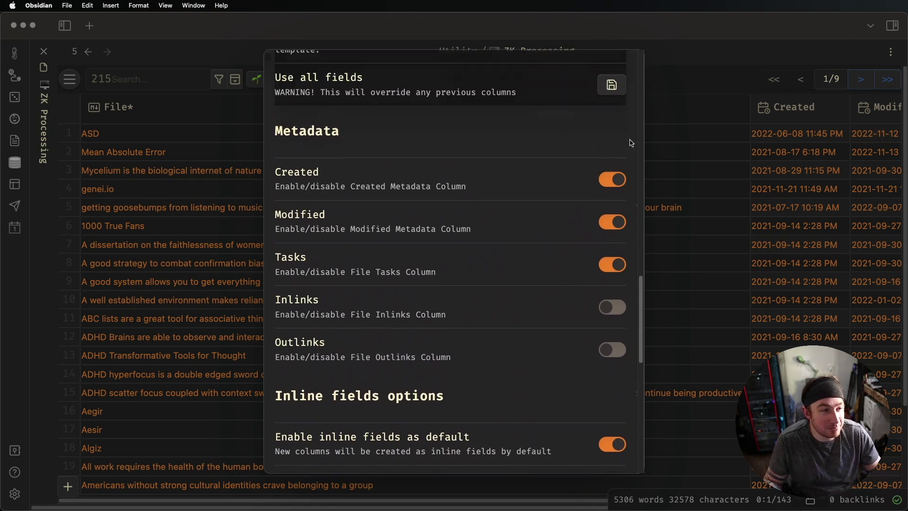
click(690, 91)
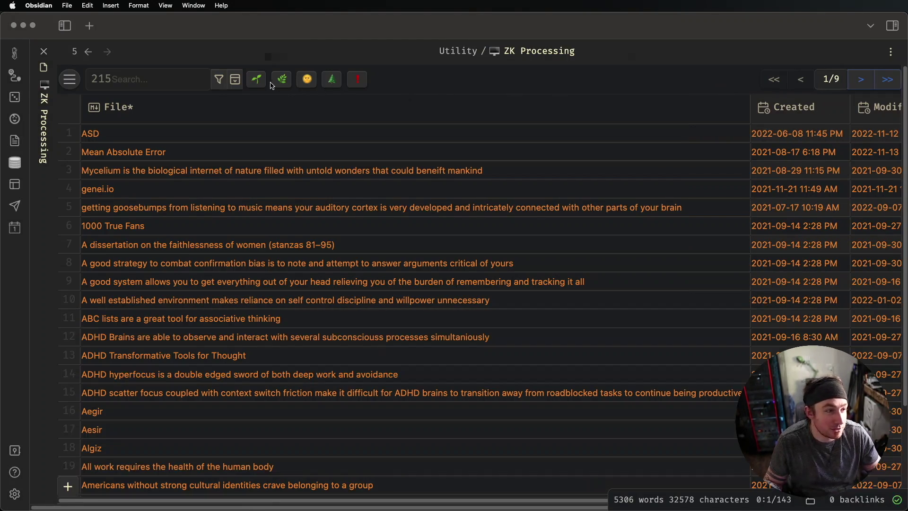
- Examine the ZK Processing table's filter groups and the tag conditions beneath them, then close the filters
click(236, 80)
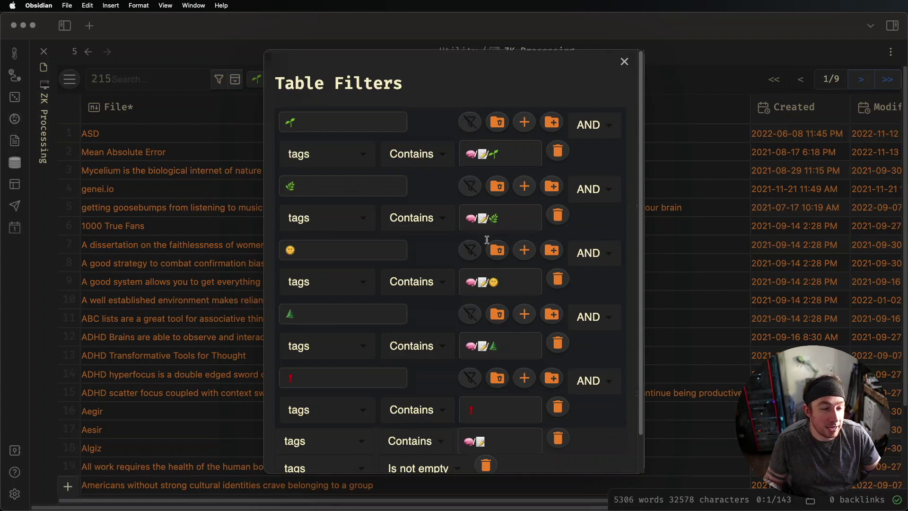
scroll(520, 298, down, 2)
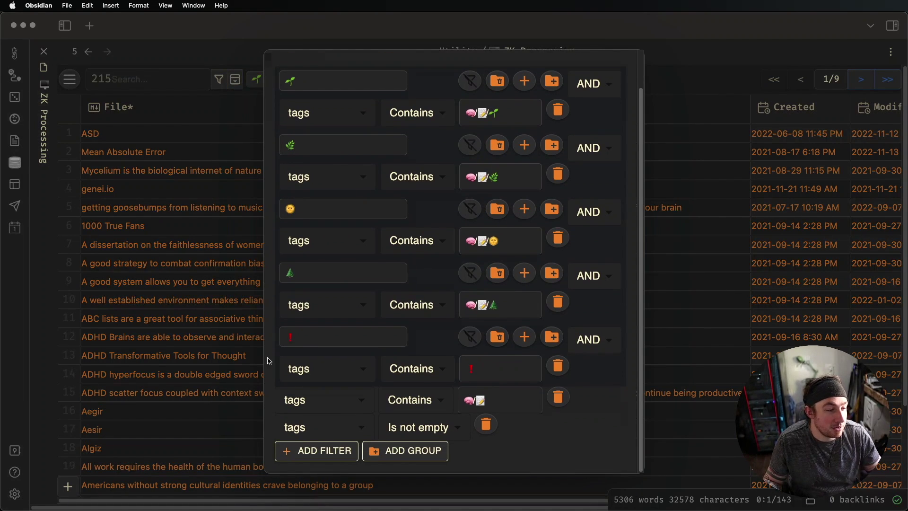
click(505, 396)
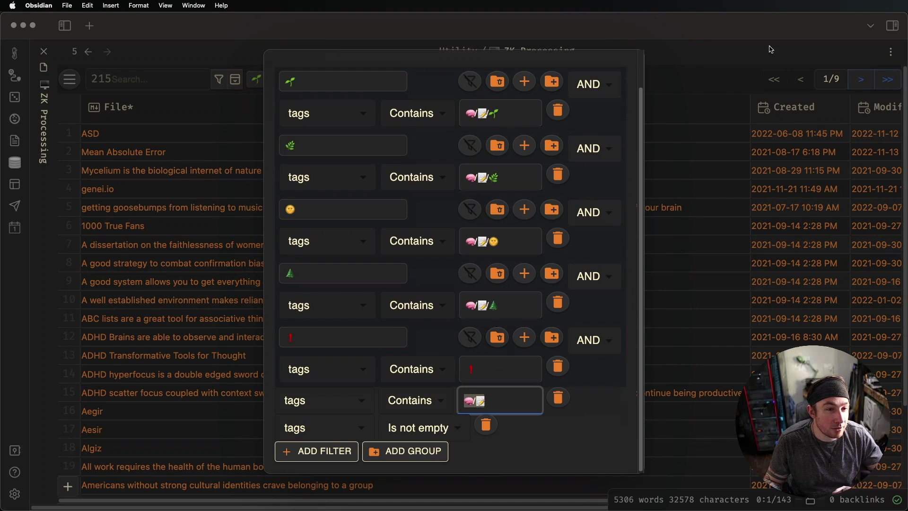
click(735, 62)
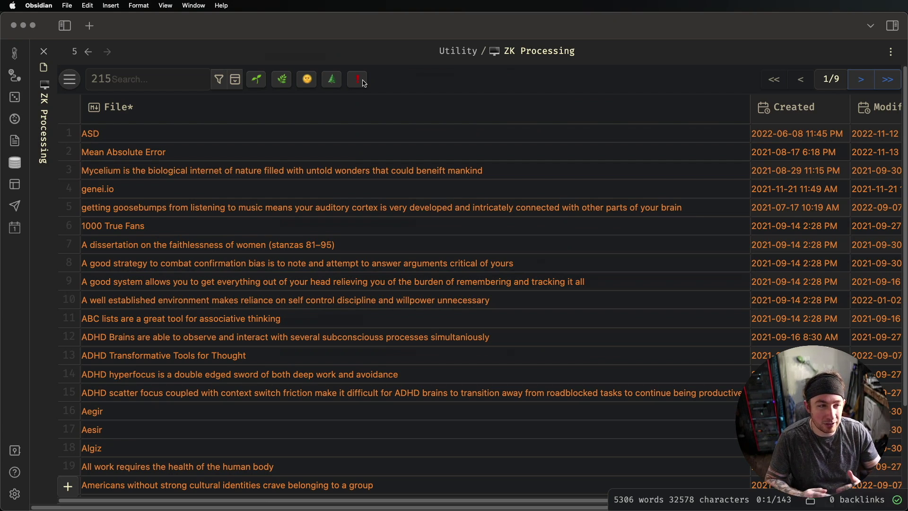
- Filter the table in turn by the evergreen tree, seedling and red exclamation mark statuses, clearing each filter after viewing its notes
click(335, 84)
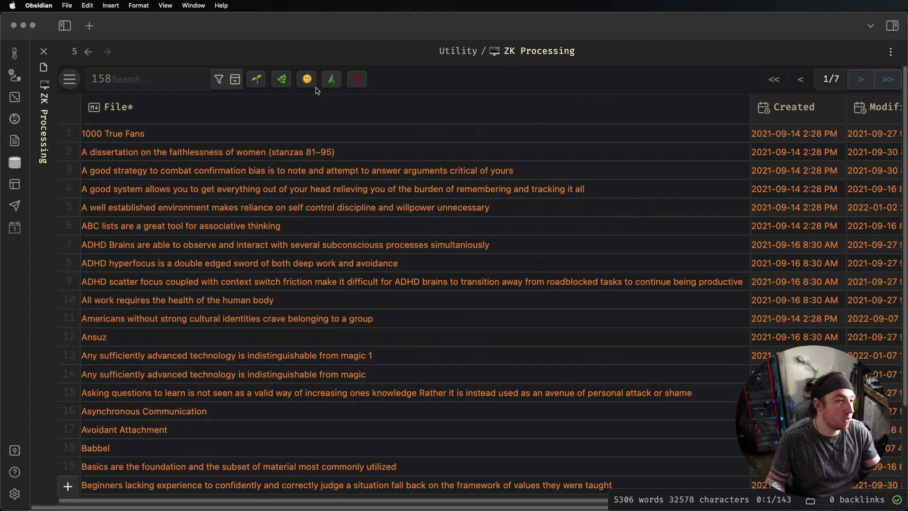
click(332, 85)
click(256, 79)
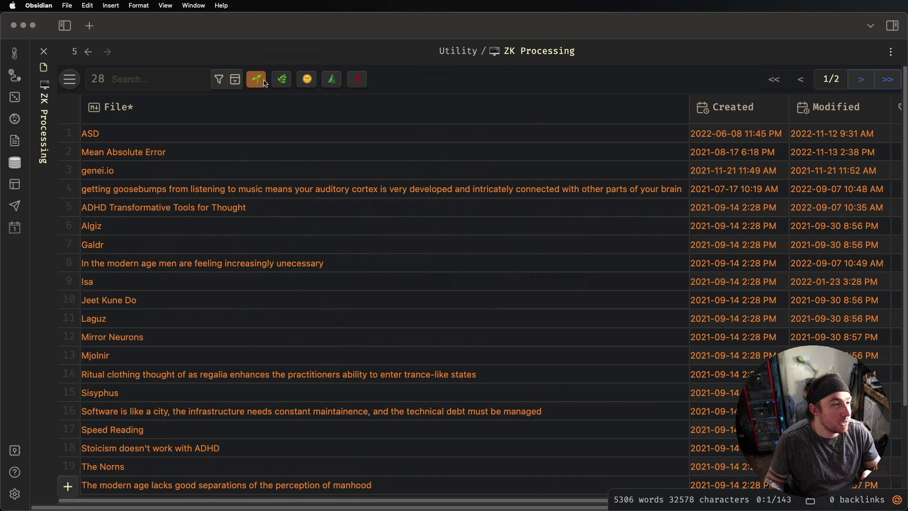
scroll(416, 300, down, 5)
scroll(435, 305, up, 5)
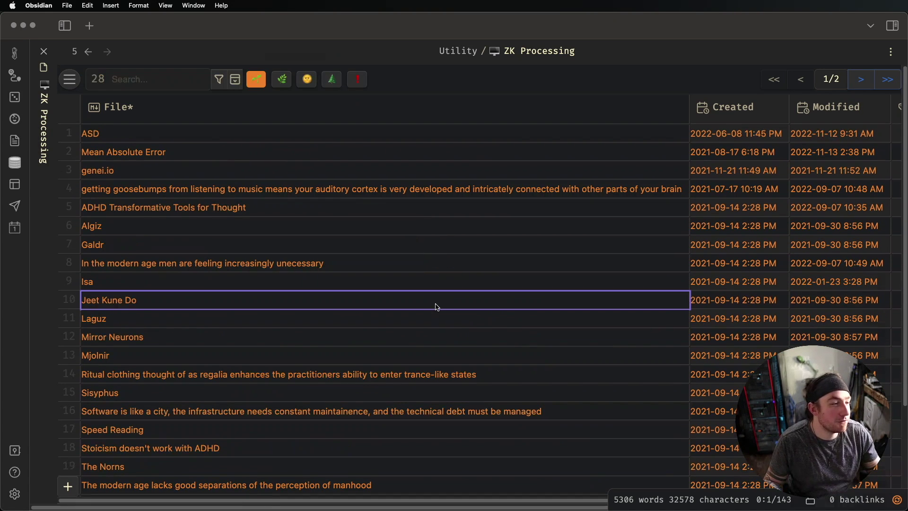
click(259, 81)
click(357, 80)
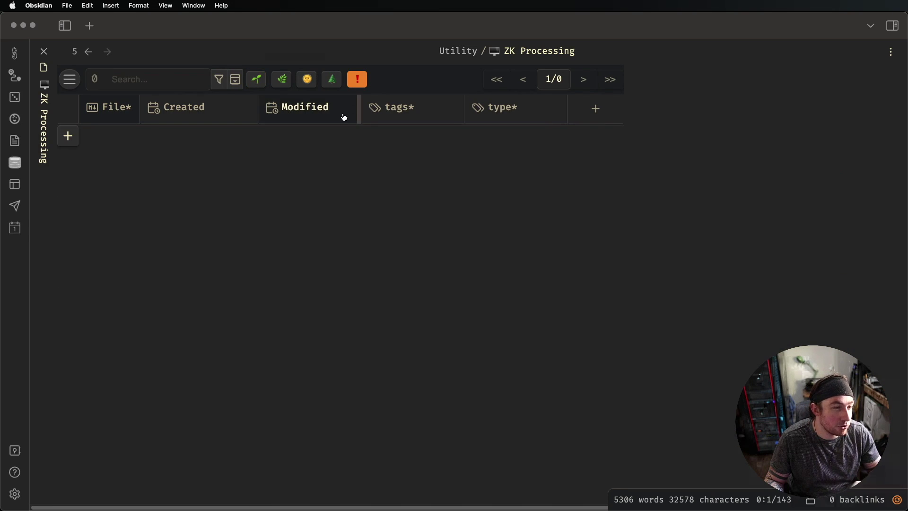
click(357, 82)
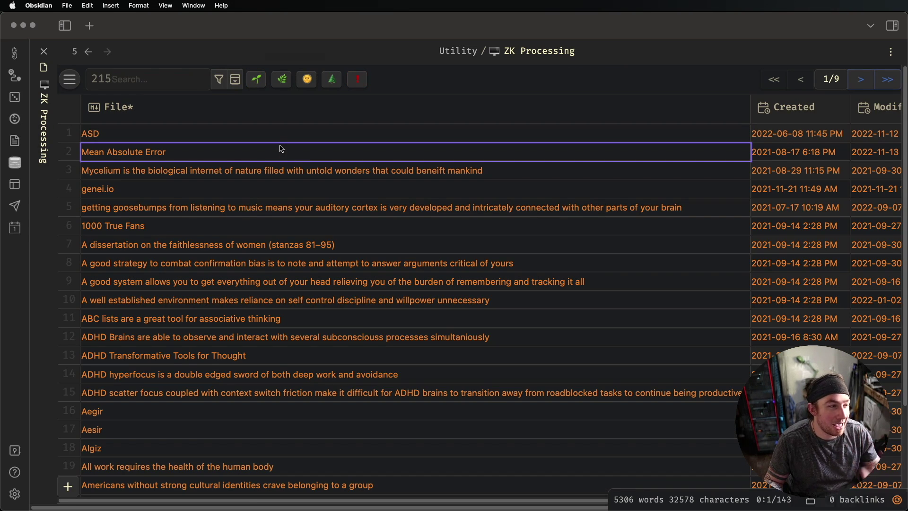
- Open the ASD note and append a slash and the red exclamation mark emoji to its tag in the frontmatter
click(97, 137)
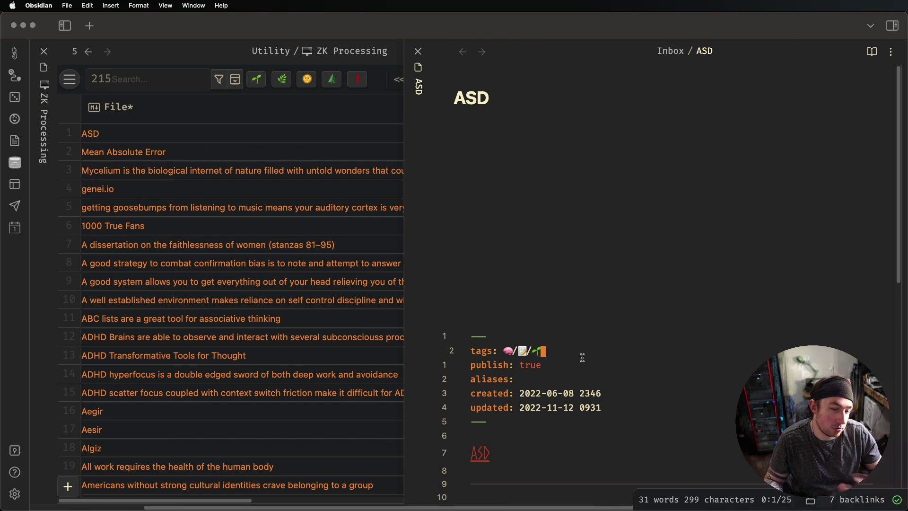
text(i)
text(/)
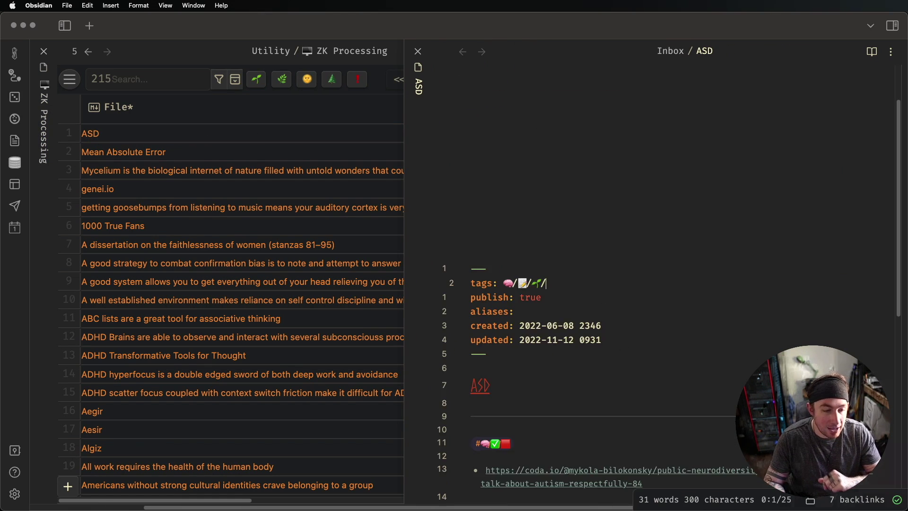
key(alt+space)
text(e excl)
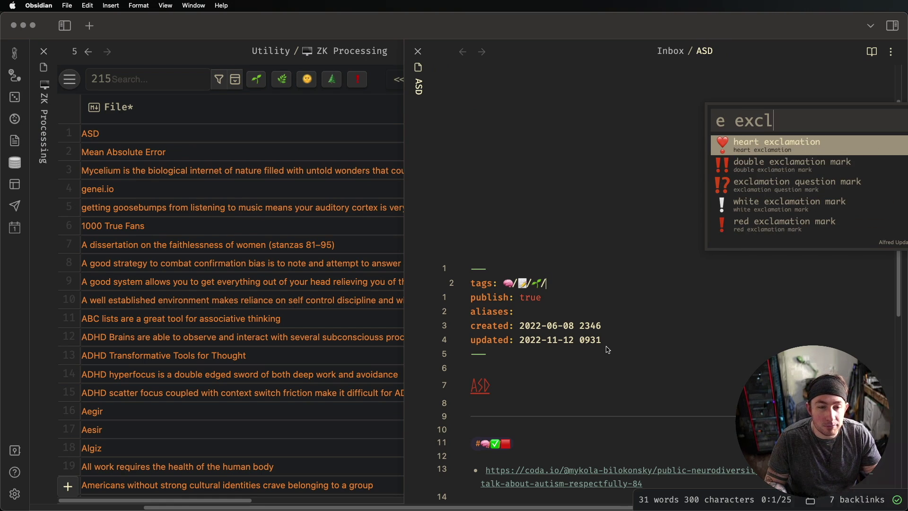
key(Down)
key(Down)
key(Down)
key(Down)
key(Return)
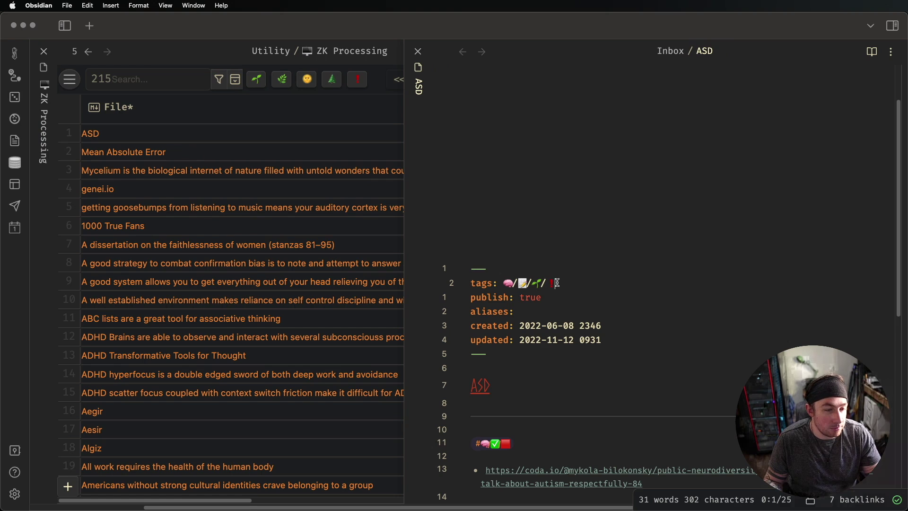
click(572, 207)
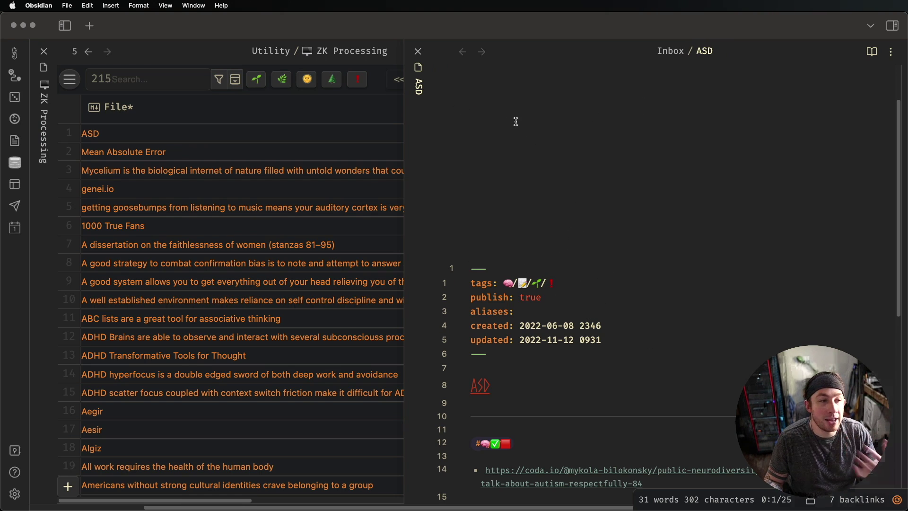
- Filter the ZK Processing table by the red exclamation mark status to find the flagged ASD note
click(383, 76)
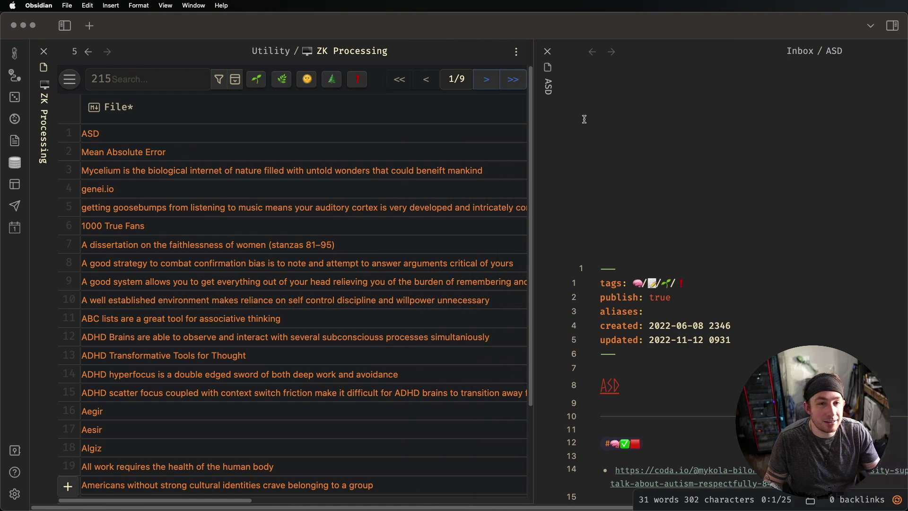
click(358, 81)
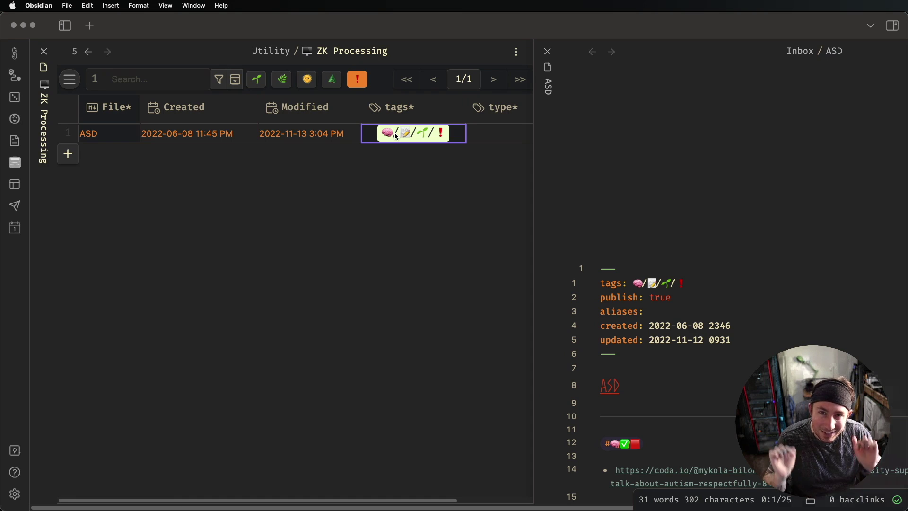
- Remove the red exclamation mark and its preceding slash from the ASD note's tag
click(725, 285)
key(BackSpace)
key(BackSpace)
key(BackSpace)
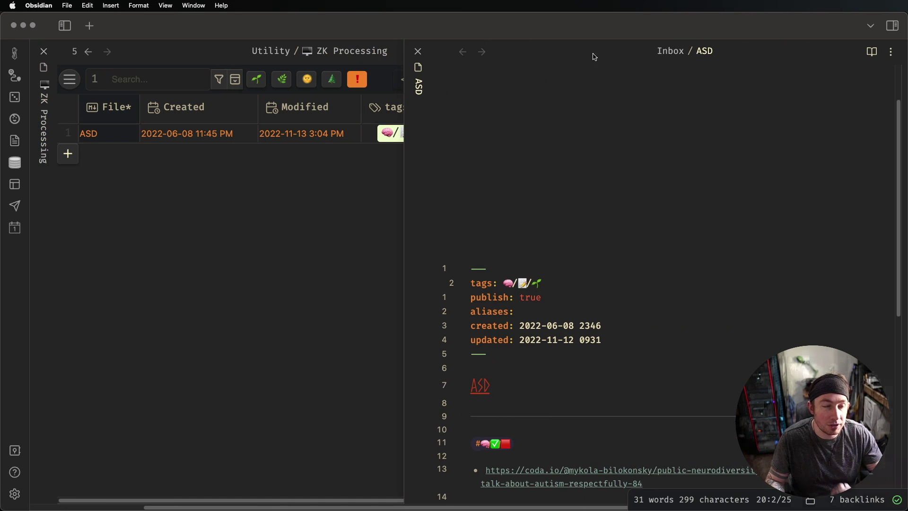
- Close the ASD note and toggle the table's red exclamation mark filter to refresh the results
click(364, 138)
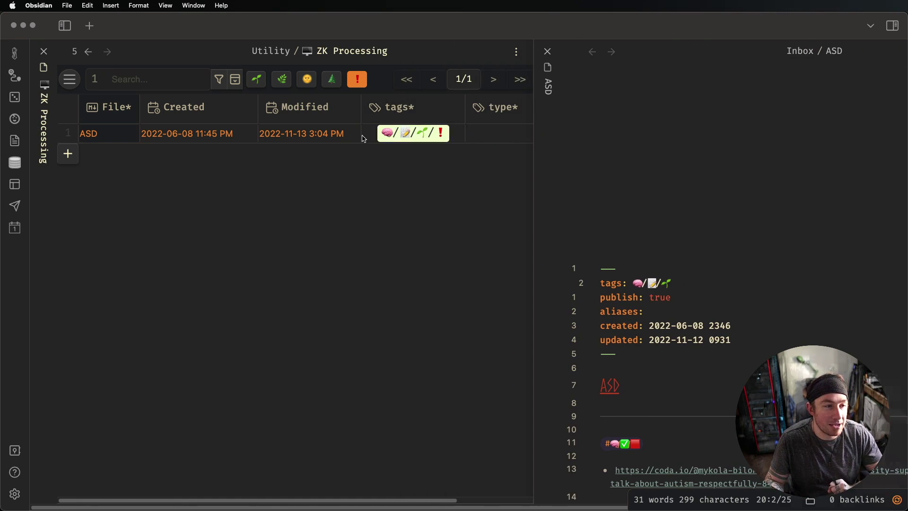
click(547, 51)
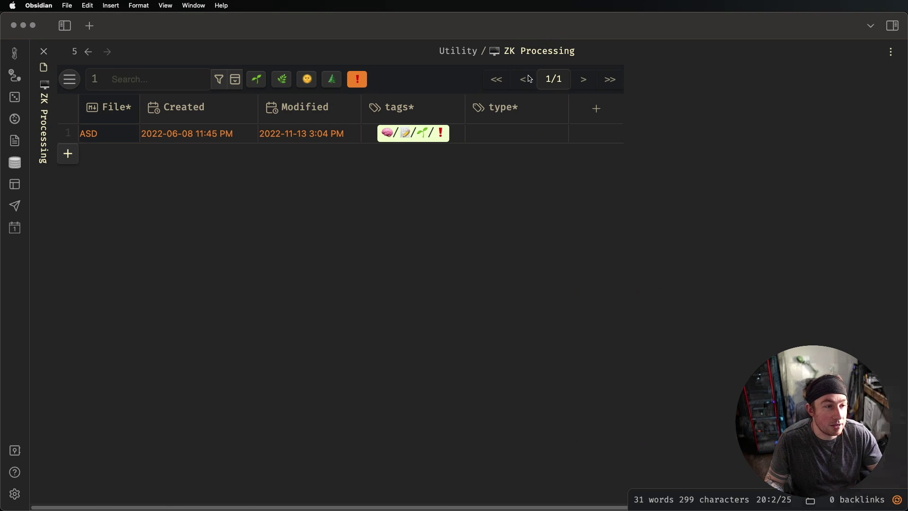
click(362, 81)
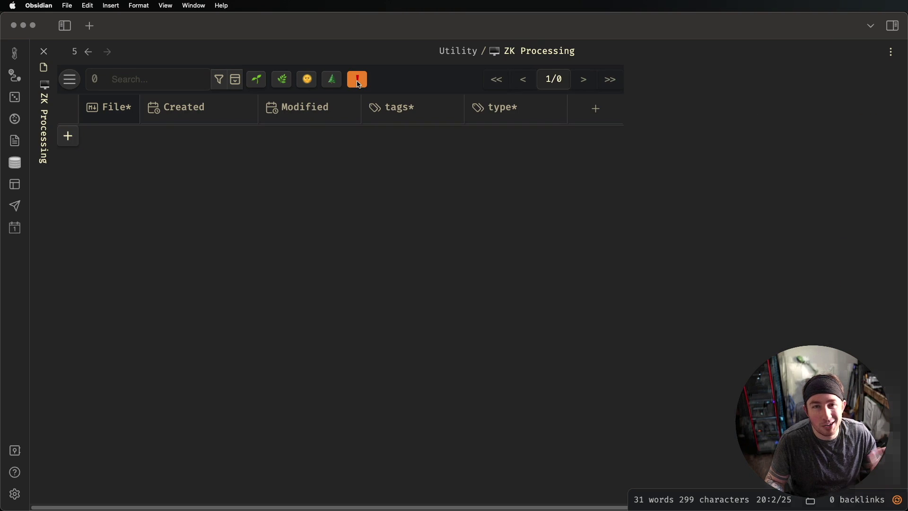
click(356, 88)
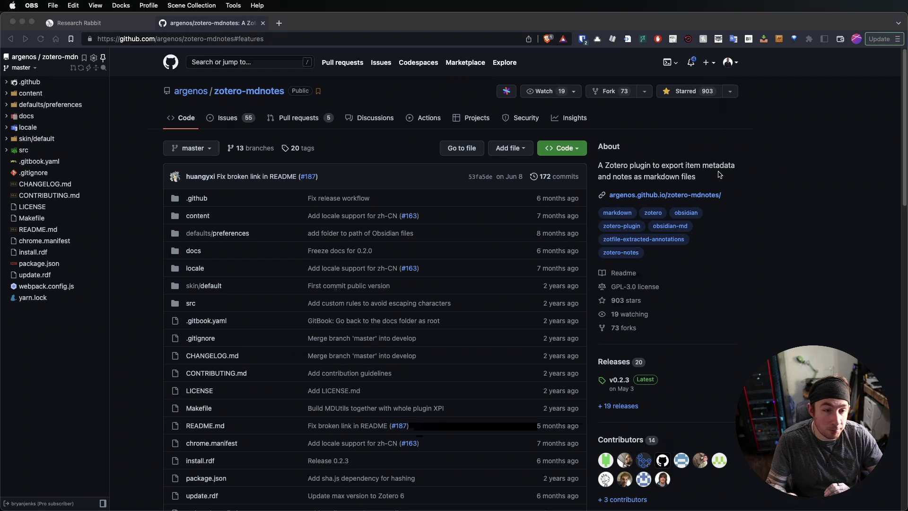
- Look through the zotero-mdnotes GitHub page from its file list to the README's features, requirements and installation sections
scroll(699, 170, down, 5)
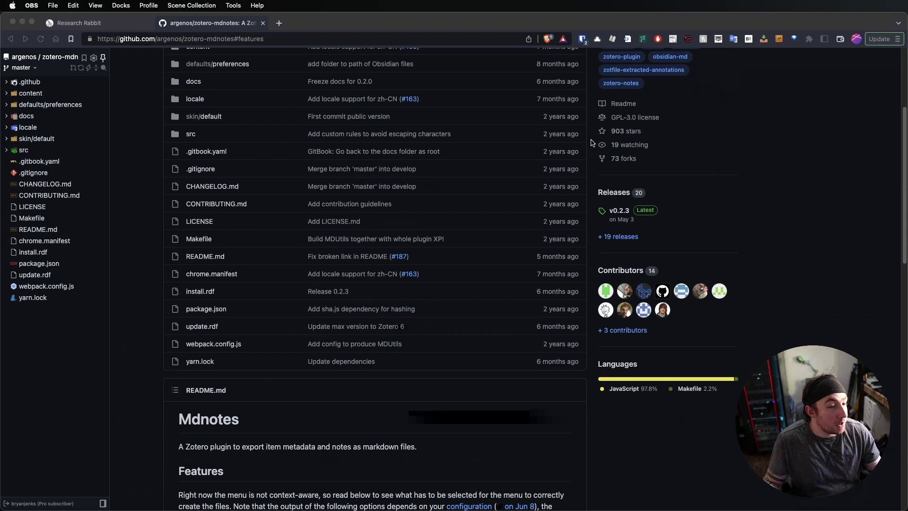
scroll(553, 183, down, 10)
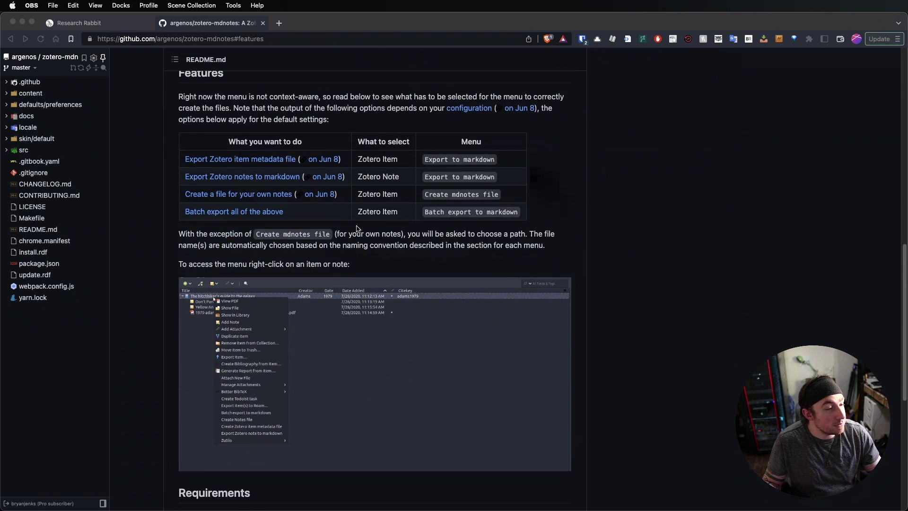
scroll(344, 172, up, 2)
scroll(321, 182, down, 5)
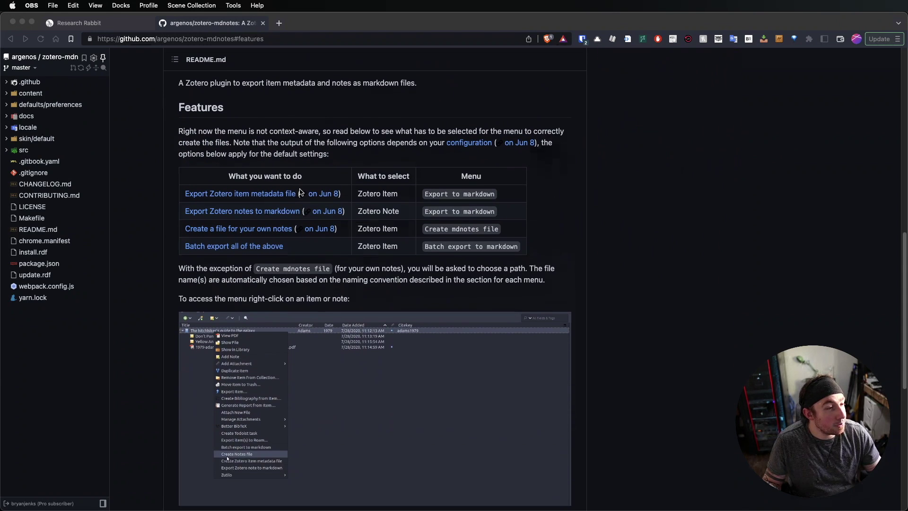
scroll(299, 191, down, 7)
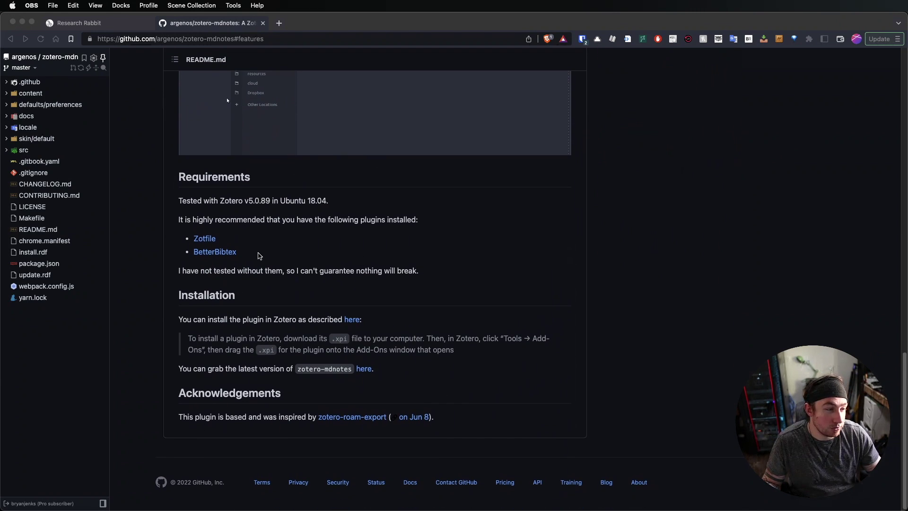
scroll(528, 264, up, 2)
scroll(671, 286, up, 10)
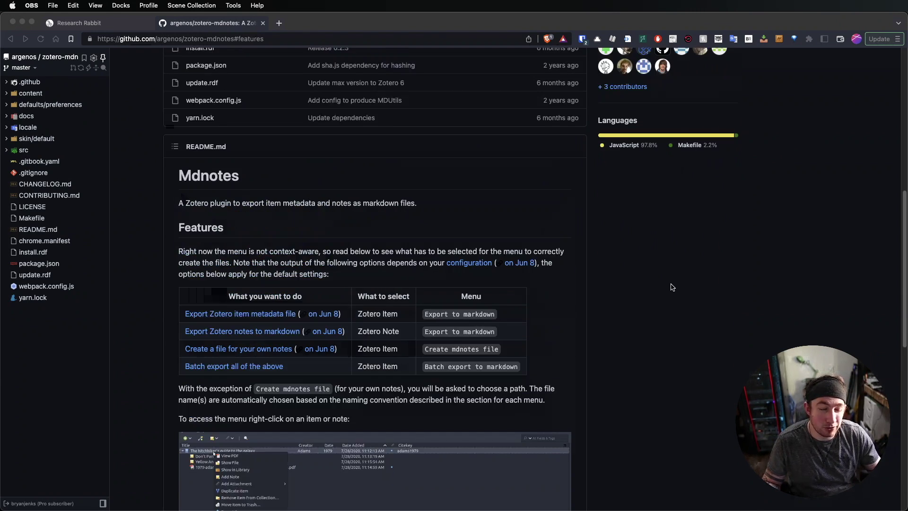
- Examine the Mdnotes README's table of markdown export options and its recommended plugins, Zotfile and BetterBibtex
scroll(671, 286, up, 3)
scroll(671, 282, down, 5)
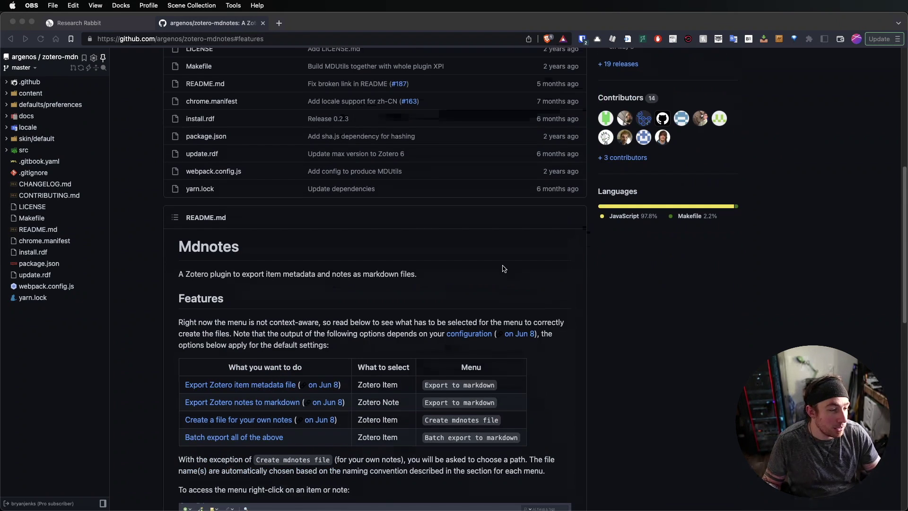
scroll(430, 199, down, 2)
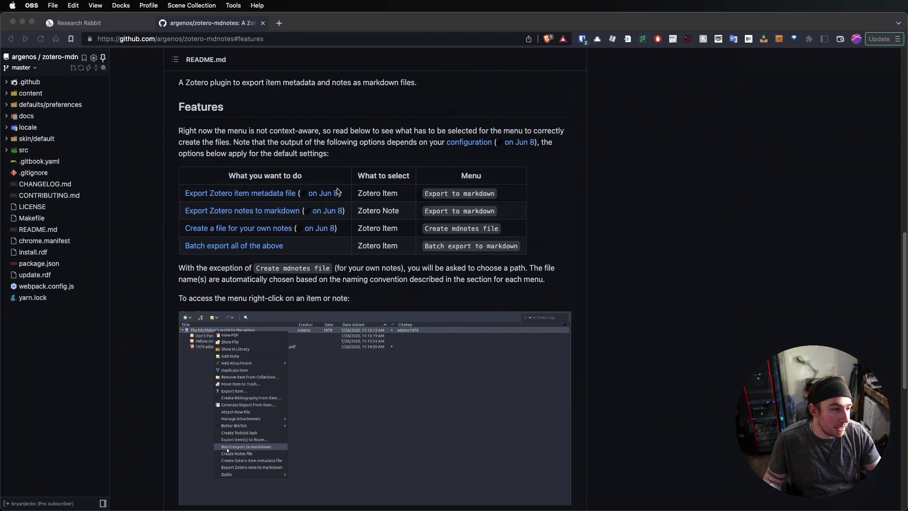
scroll(481, 144, down, 2)
scroll(481, 144, down, 2)
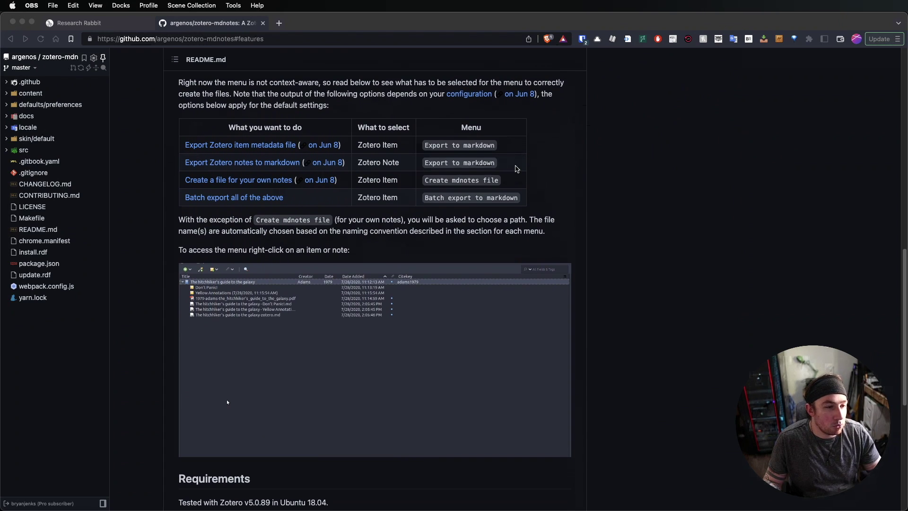
scroll(397, 119, down, 1)
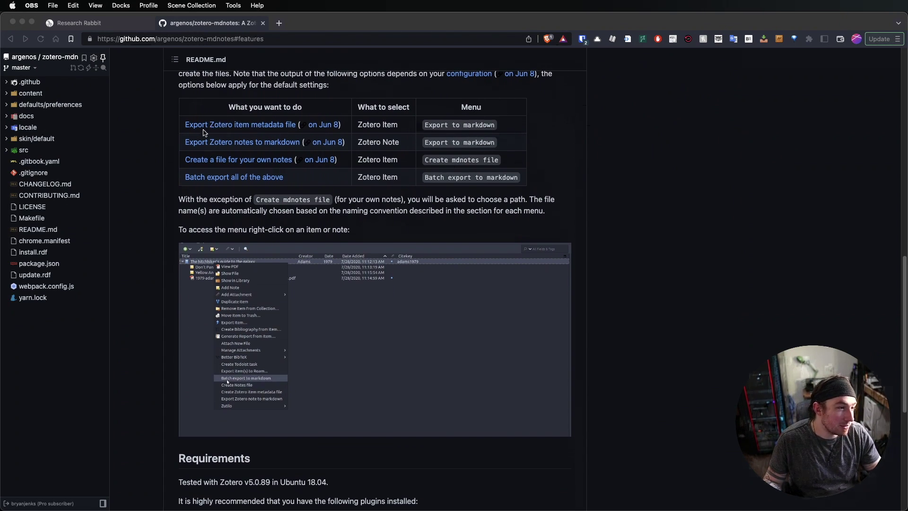
scroll(574, 138, down, 5)
scroll(258, 178, down, 8)
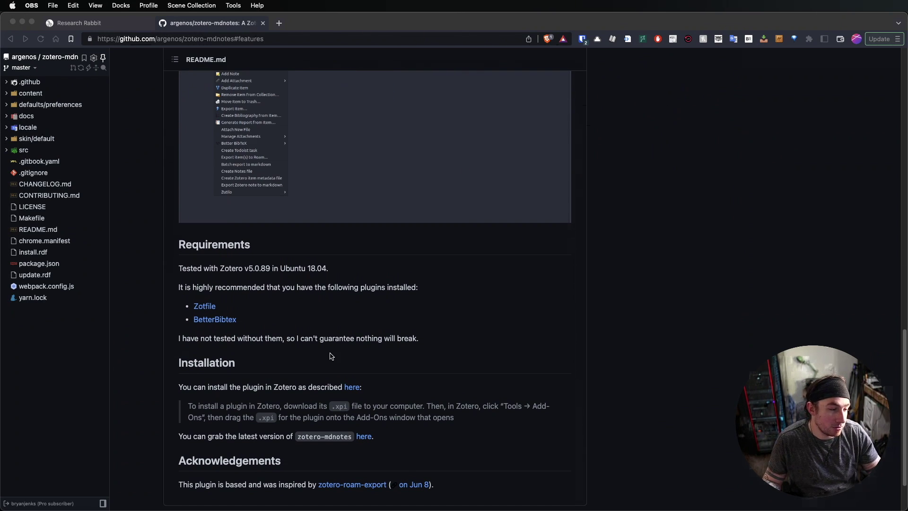
- Review the README's context menu demonstration again and return to the repository's file list and release information
click(412, 311)
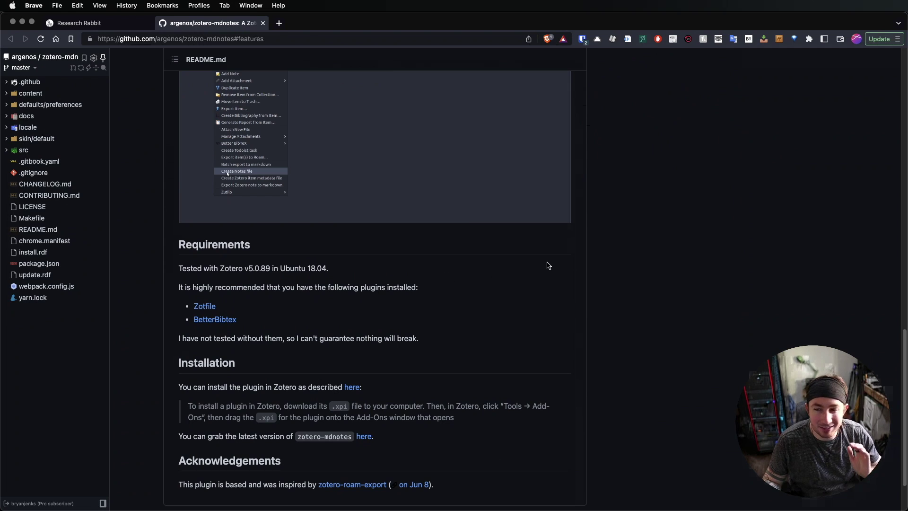
scroll(545, 263, up, 13)
scroll(426, 290, down, 7)
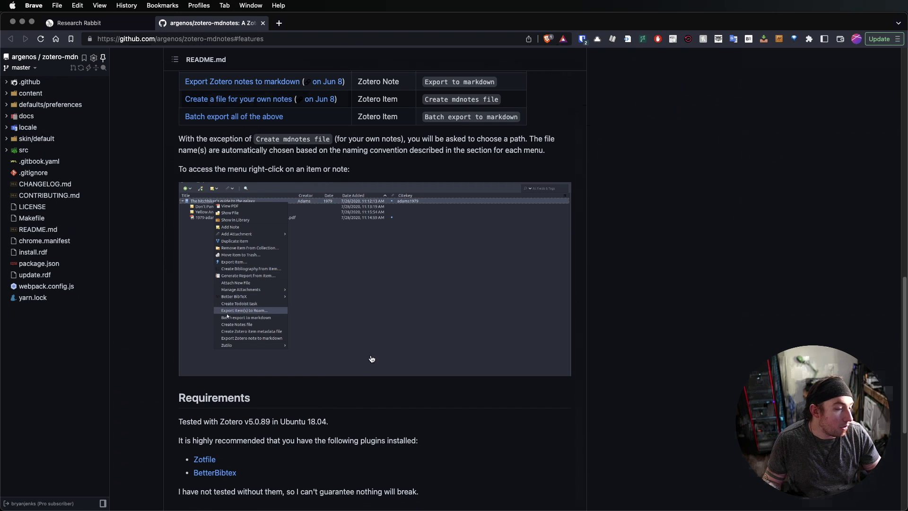
scroll(371, 369, up, 10)
scroll(510, 375, up, 5)
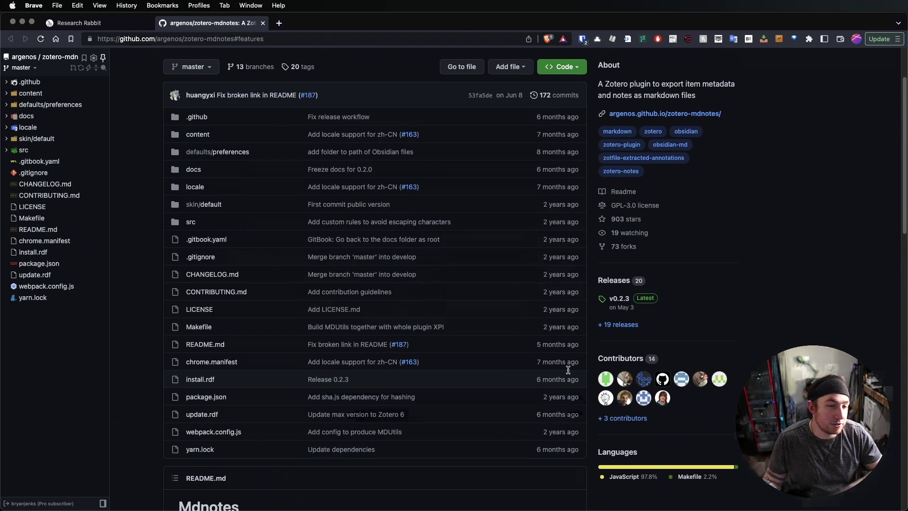